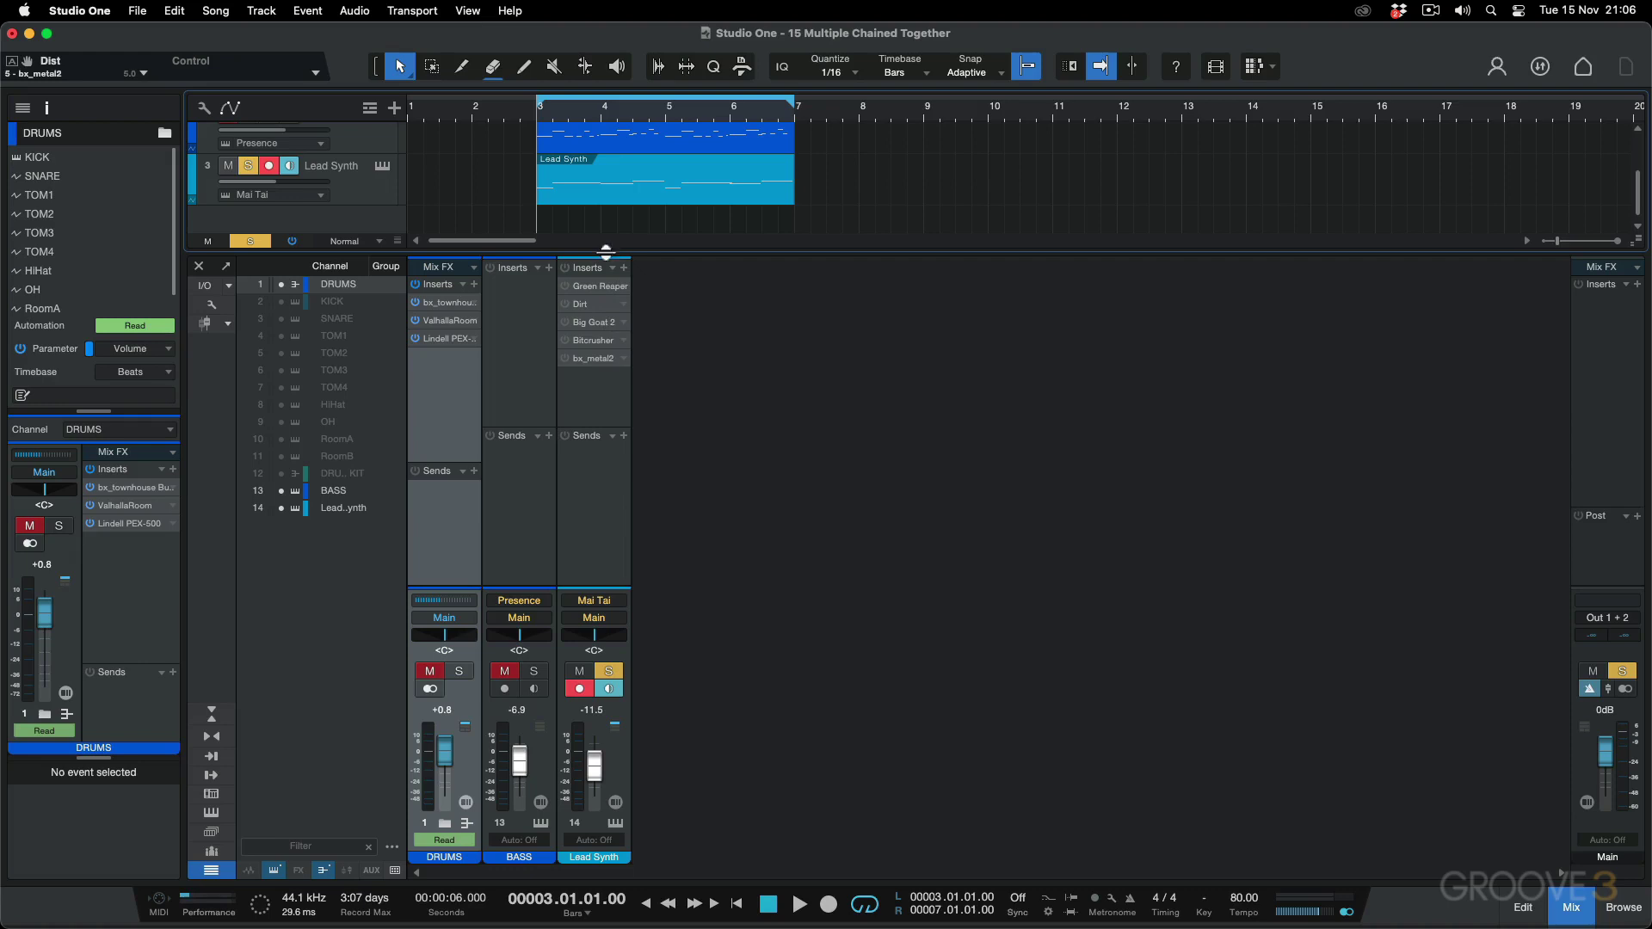
Open Lead Synth's Green Reaper pedal and make sure the insert and pedal are switched on
left_click(600, 285)
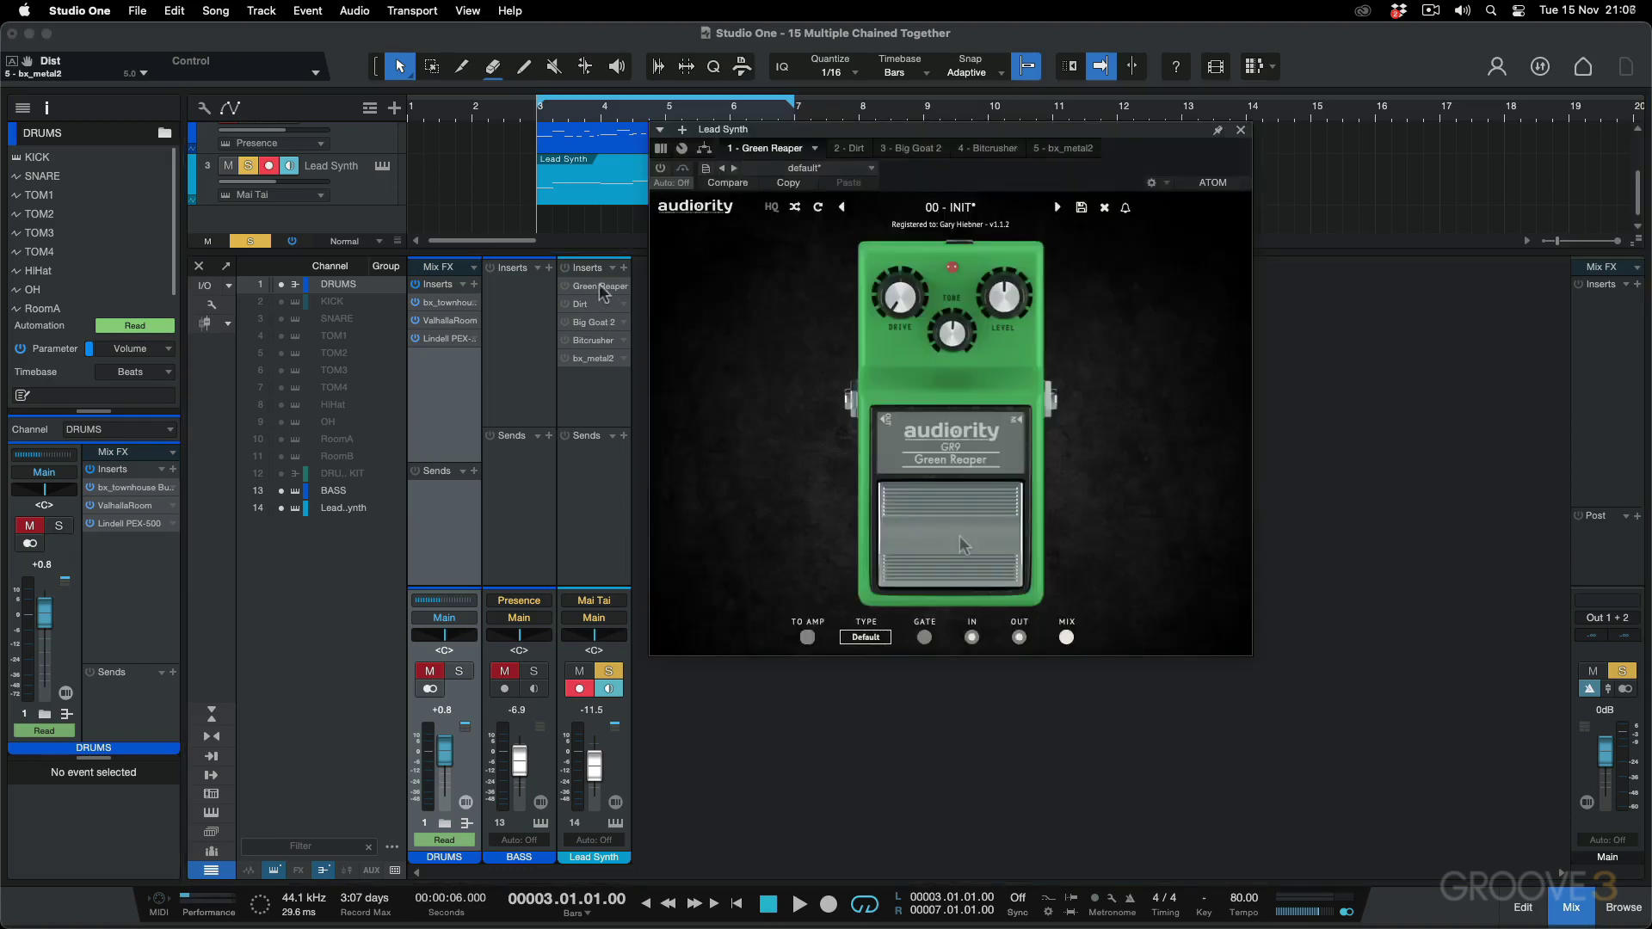
left_click(958, 535)
left_click(565, 286)
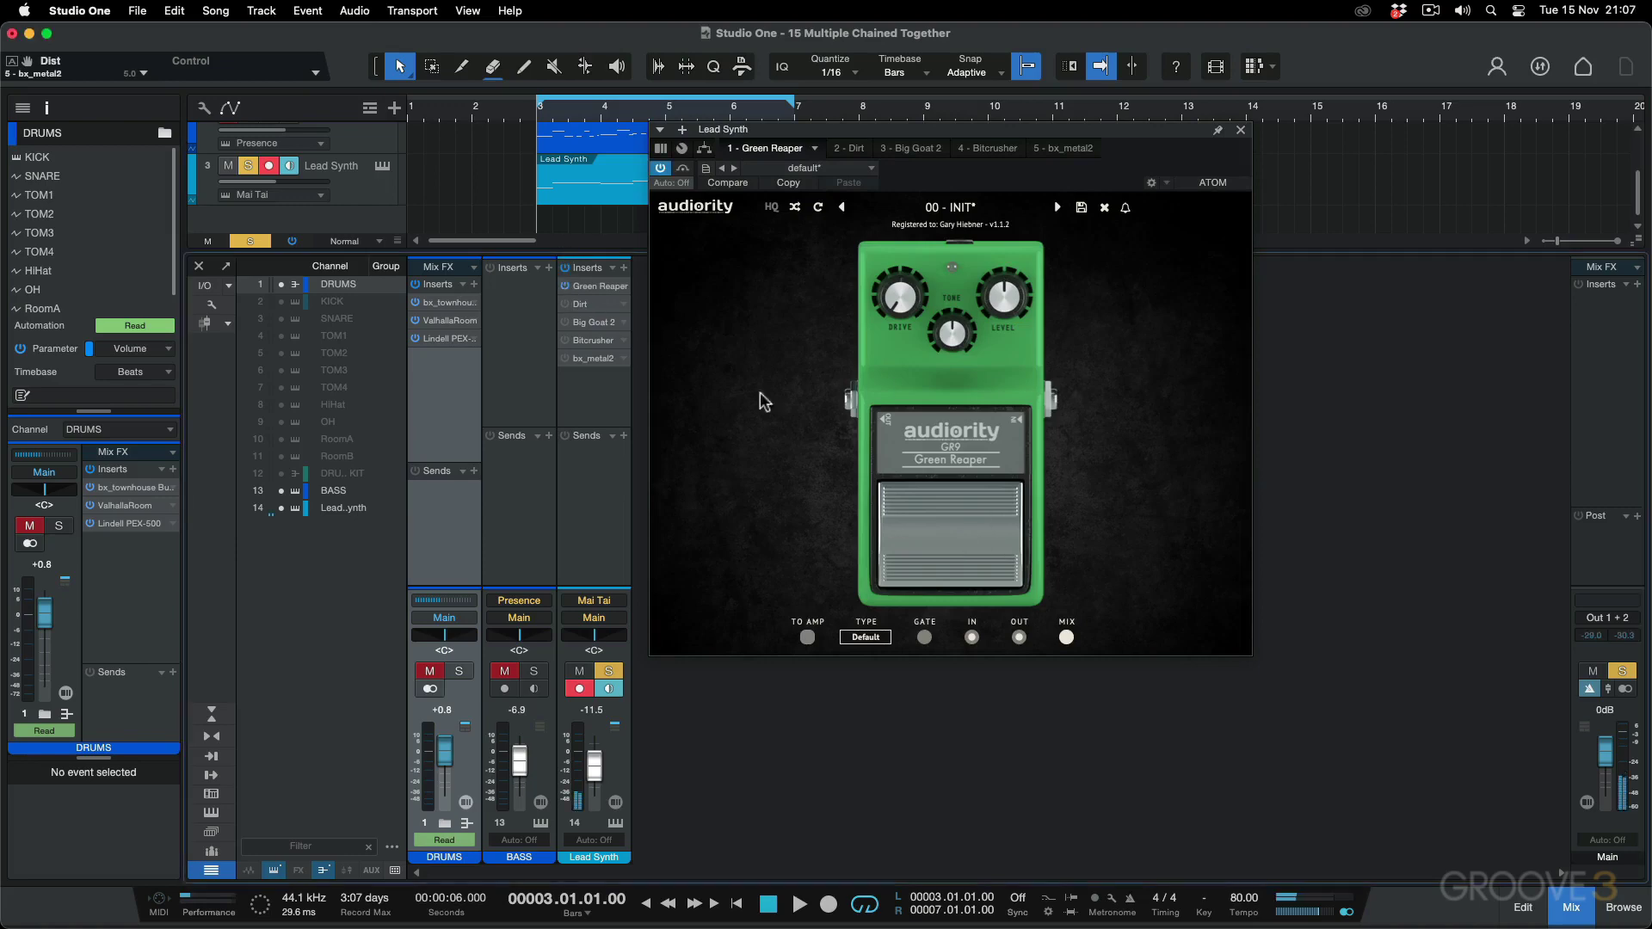
left_click(950, 519)
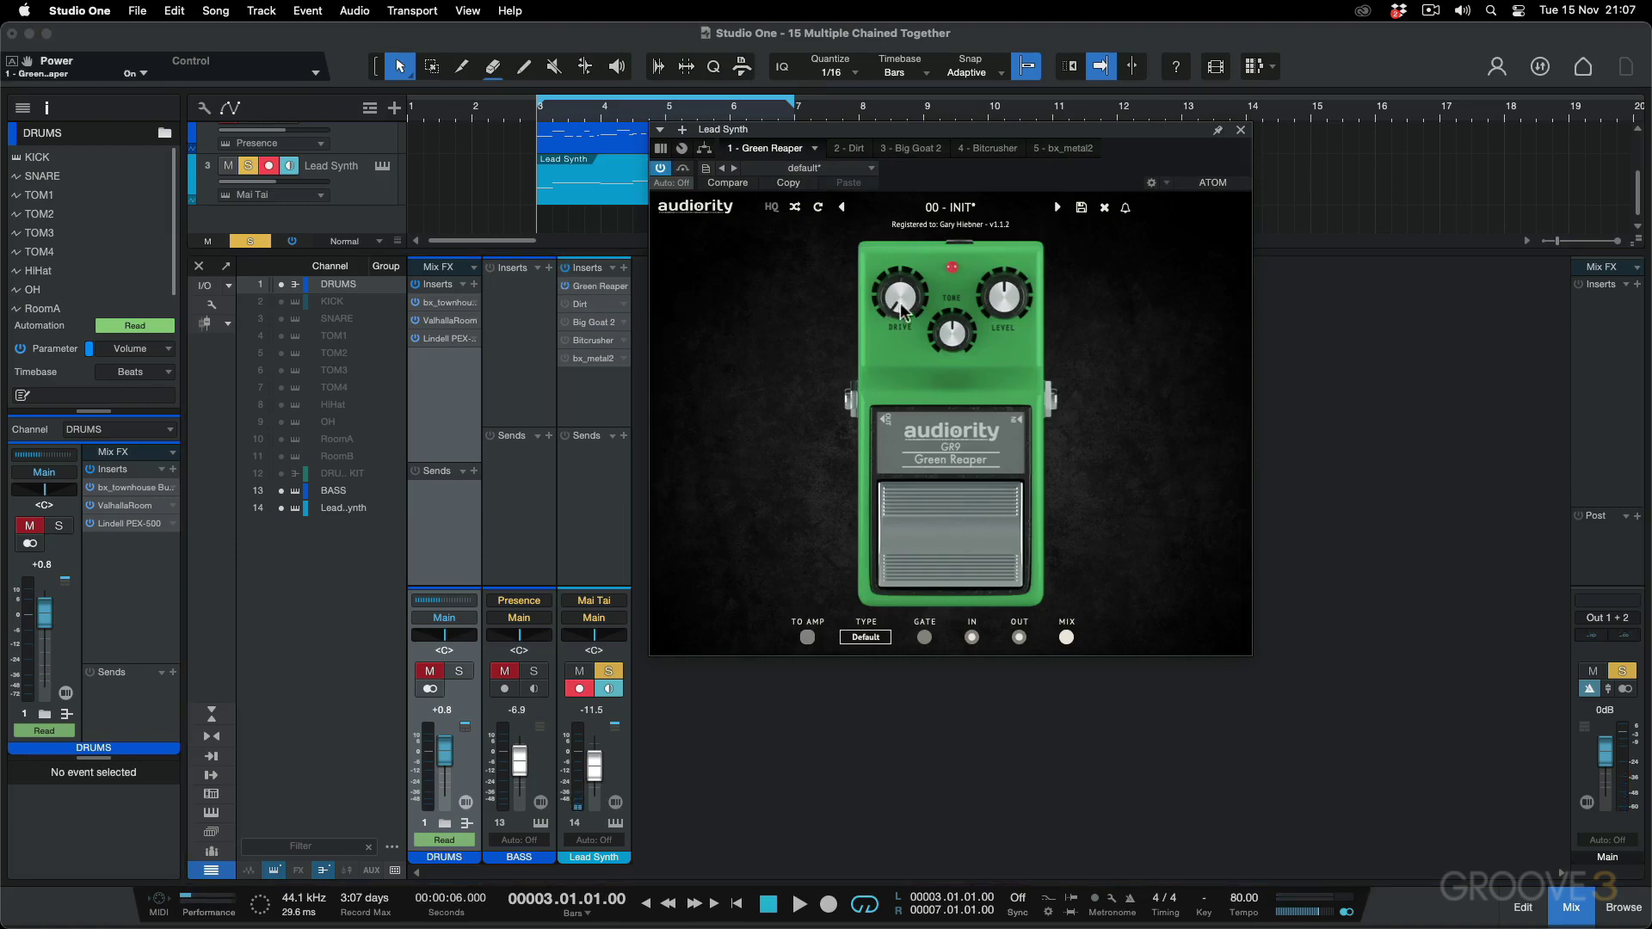
mouse_move(900, 308)
During playback, set Green Reaper's drive near 26% and level near 58%, A/B-ing against bypass
key("space")
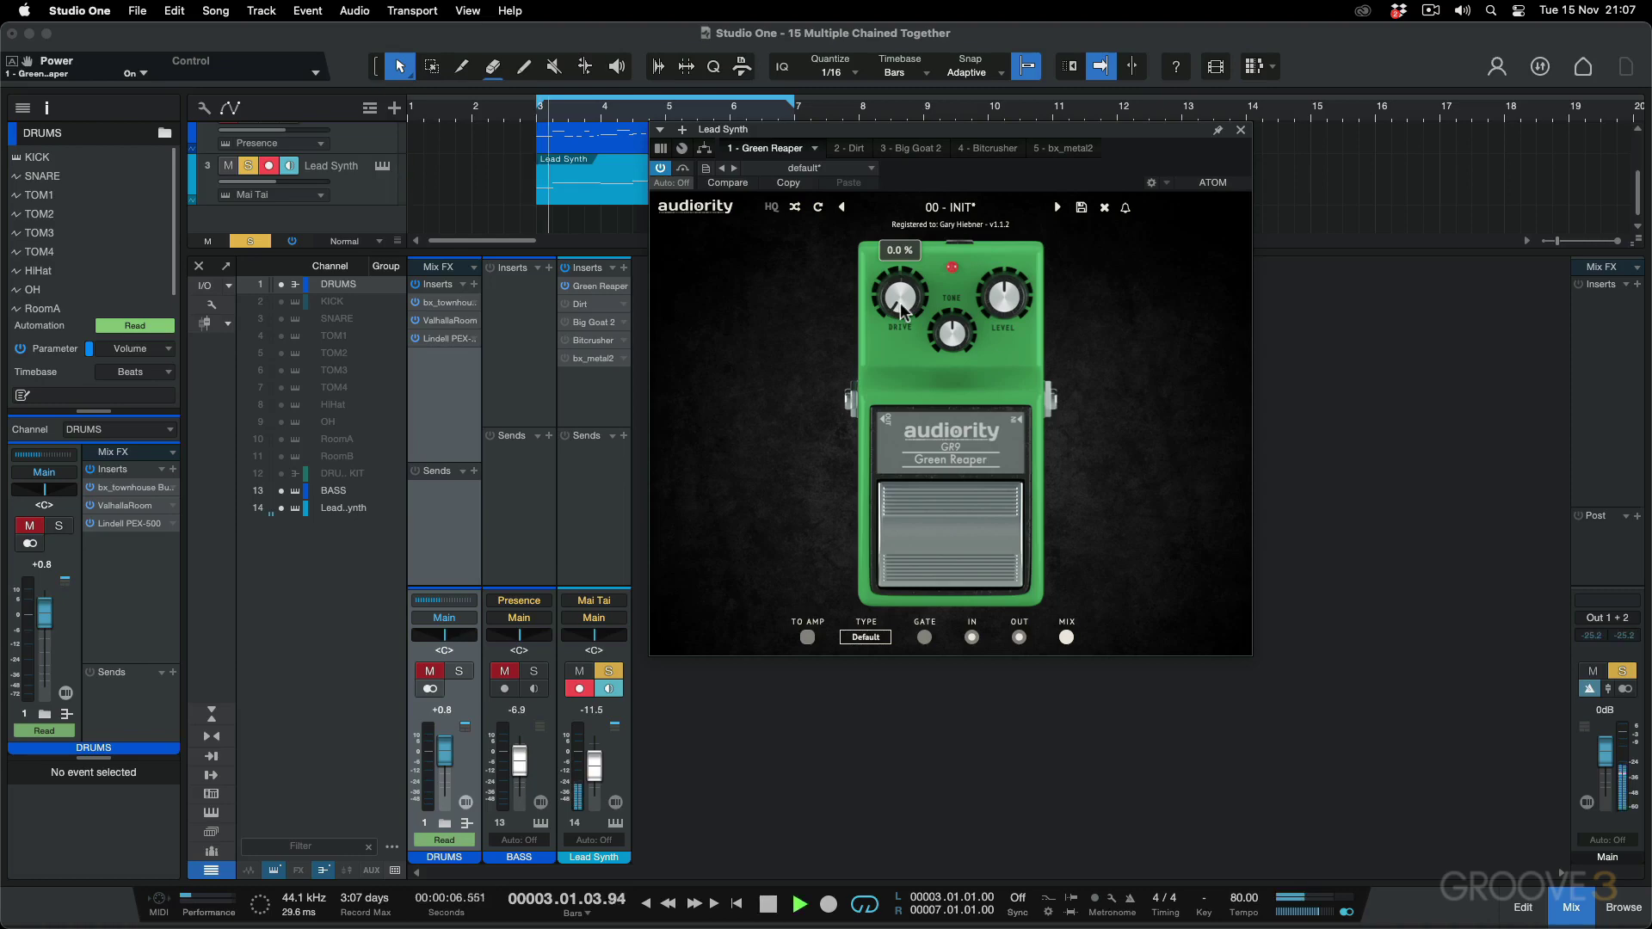
left_click_drag(900, 304, 900, 230)
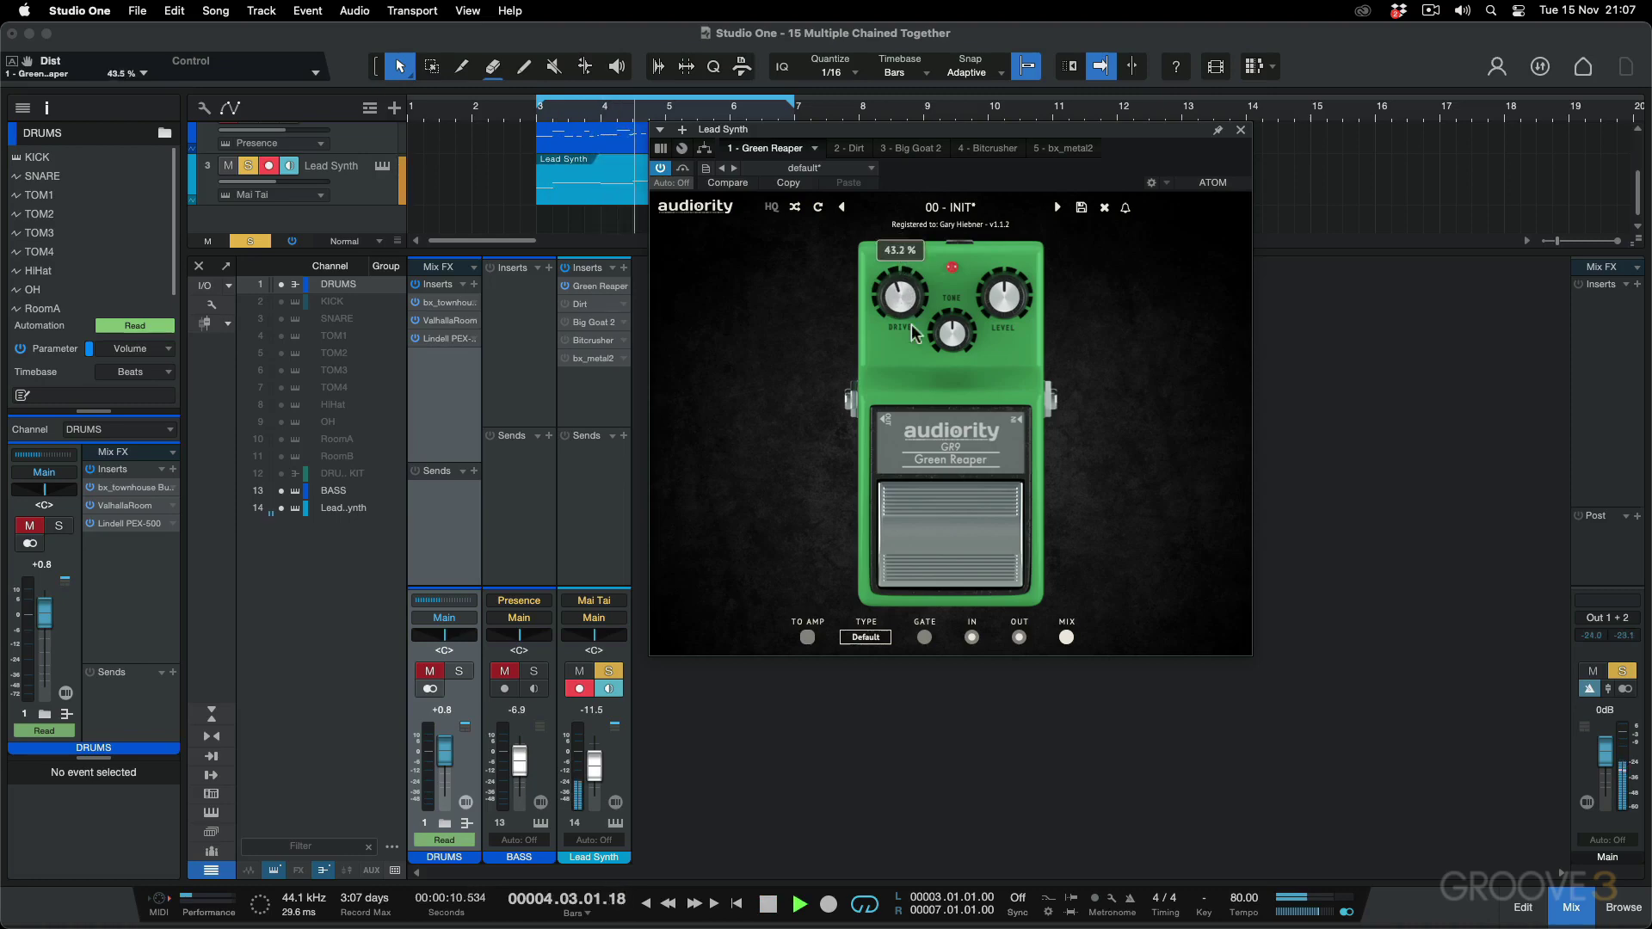
left_click(943, 554)
left_click(943, 552)
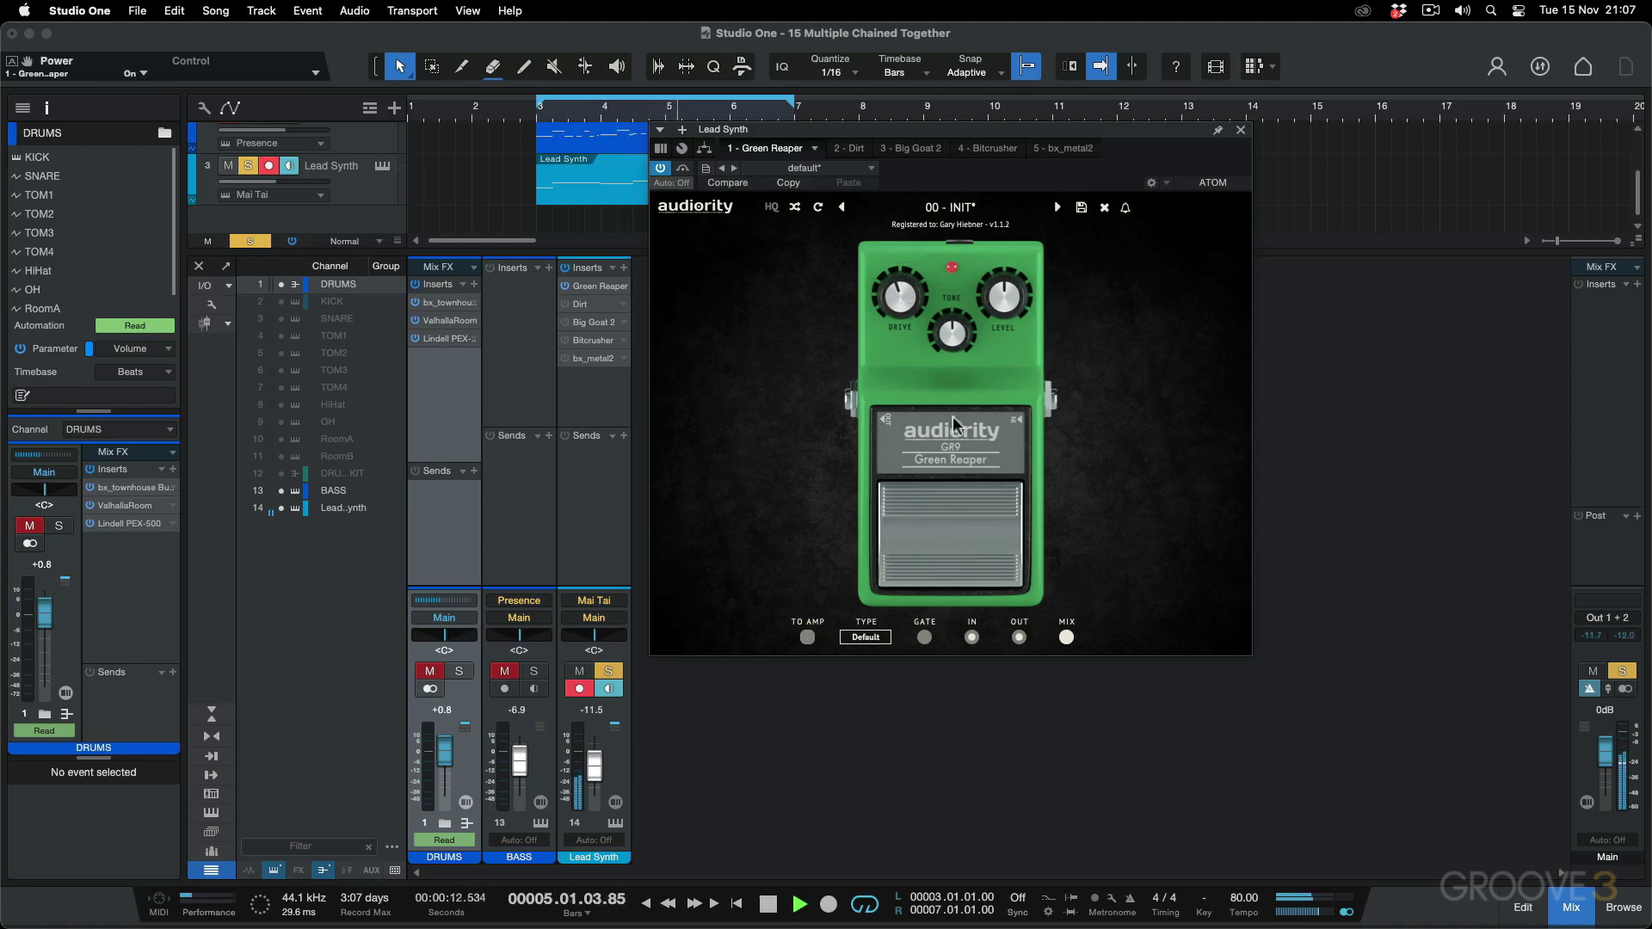
left_click_drag(1002, 292, 996, 236)
left_click_drag(888, 298, 946, 337)
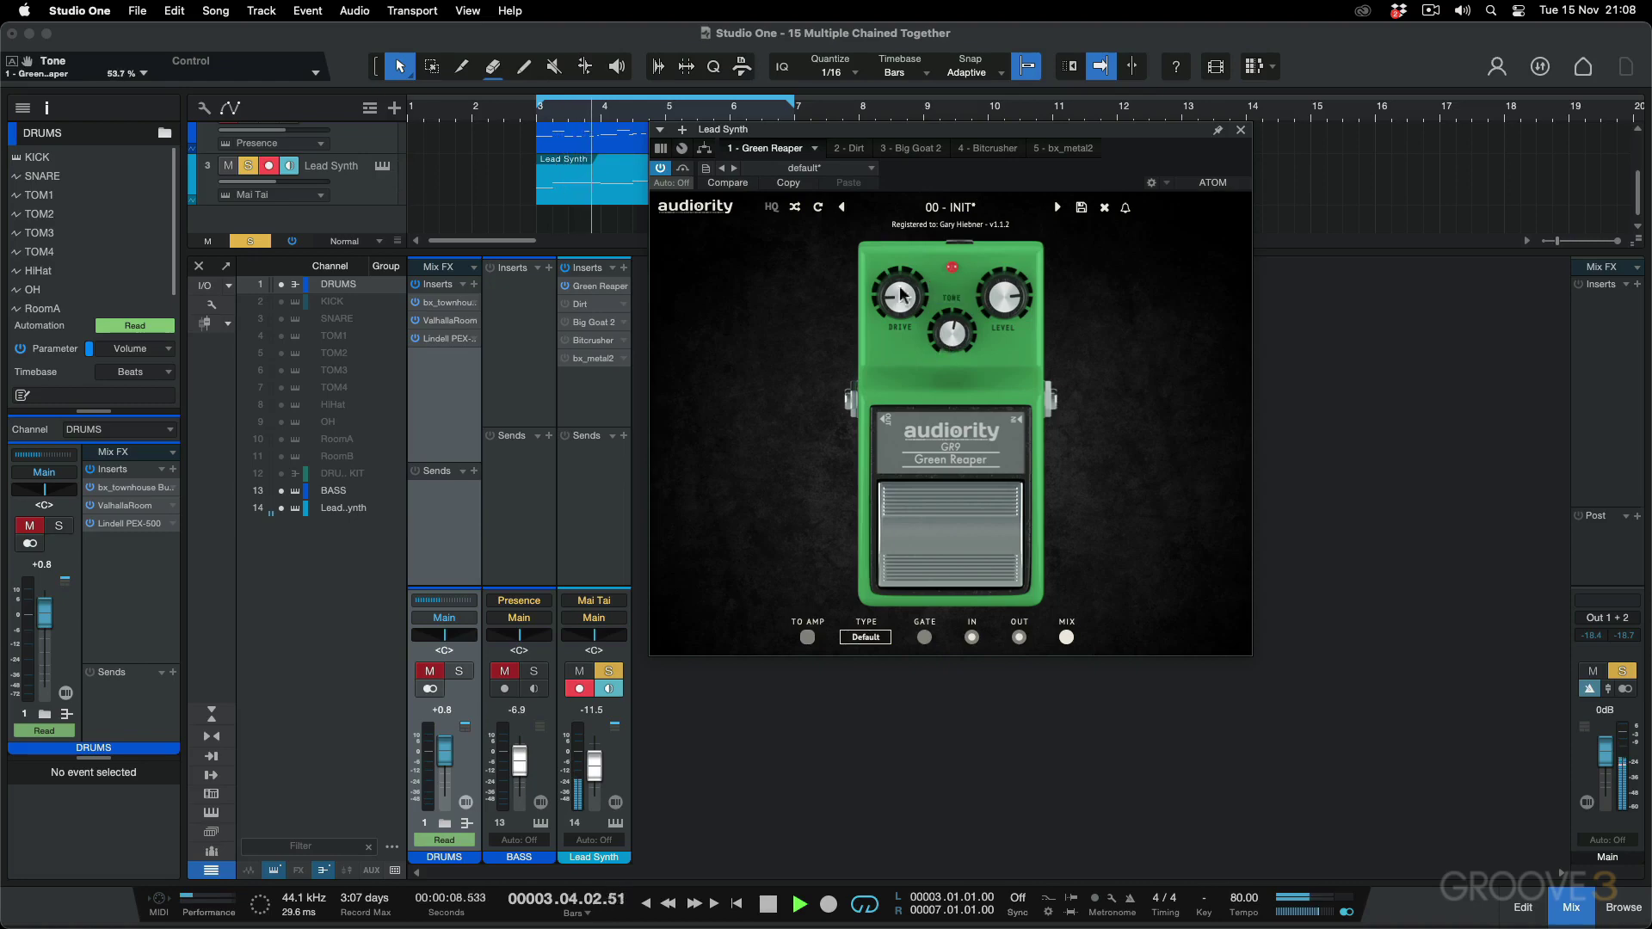
left_click(948, 554)
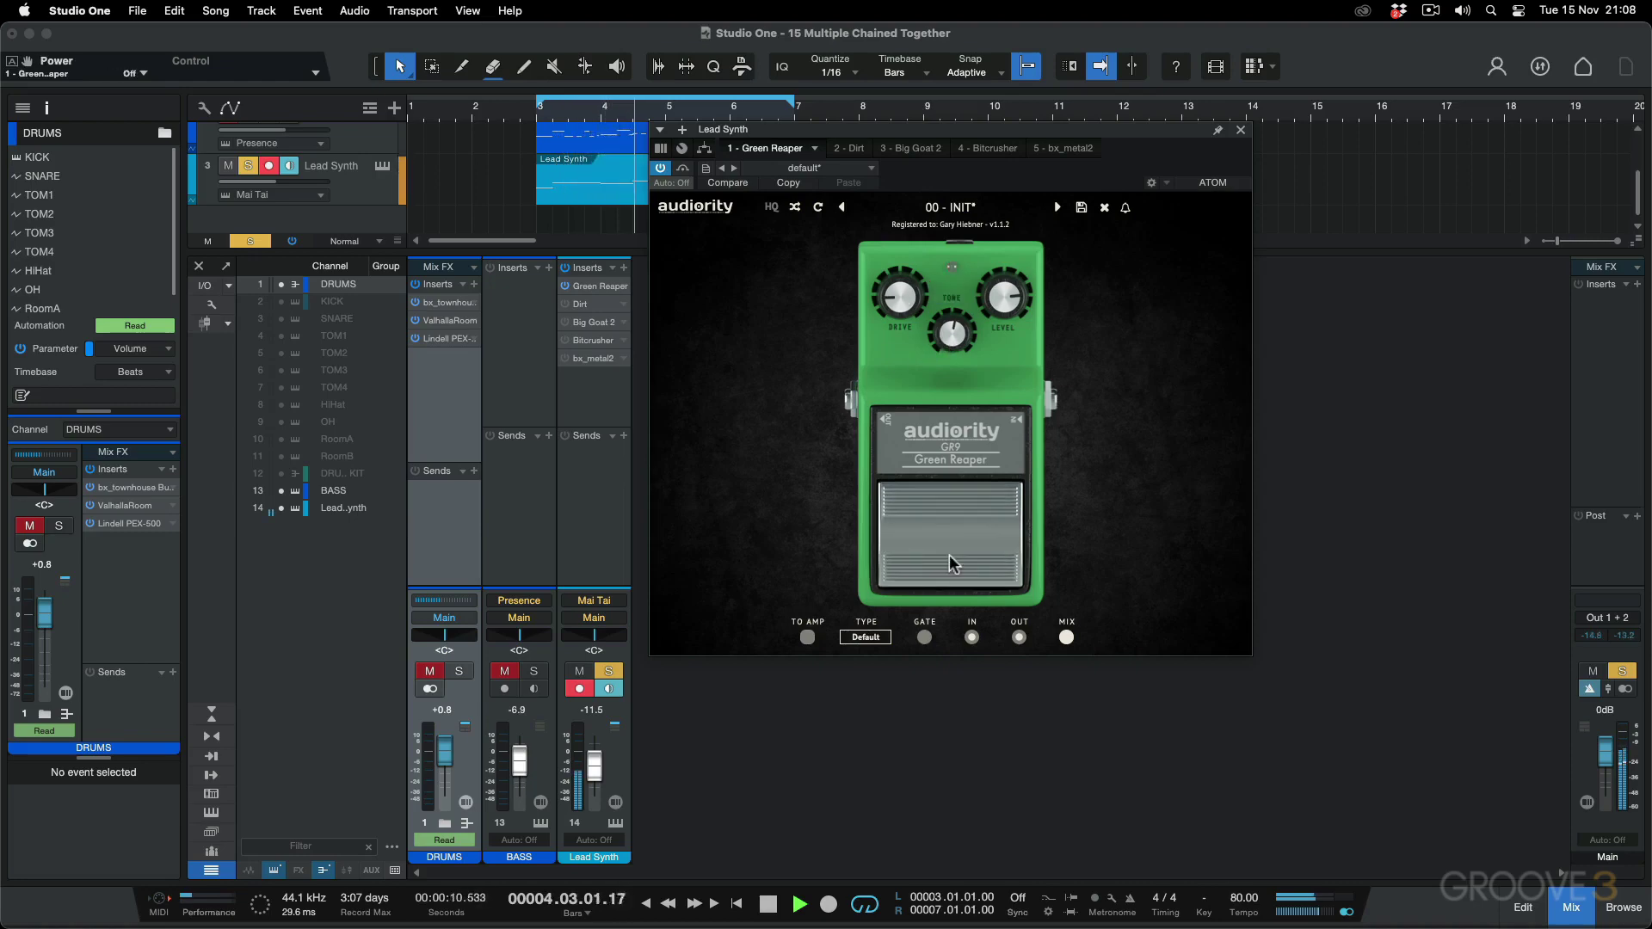
left_click(948, 554)
key("space")
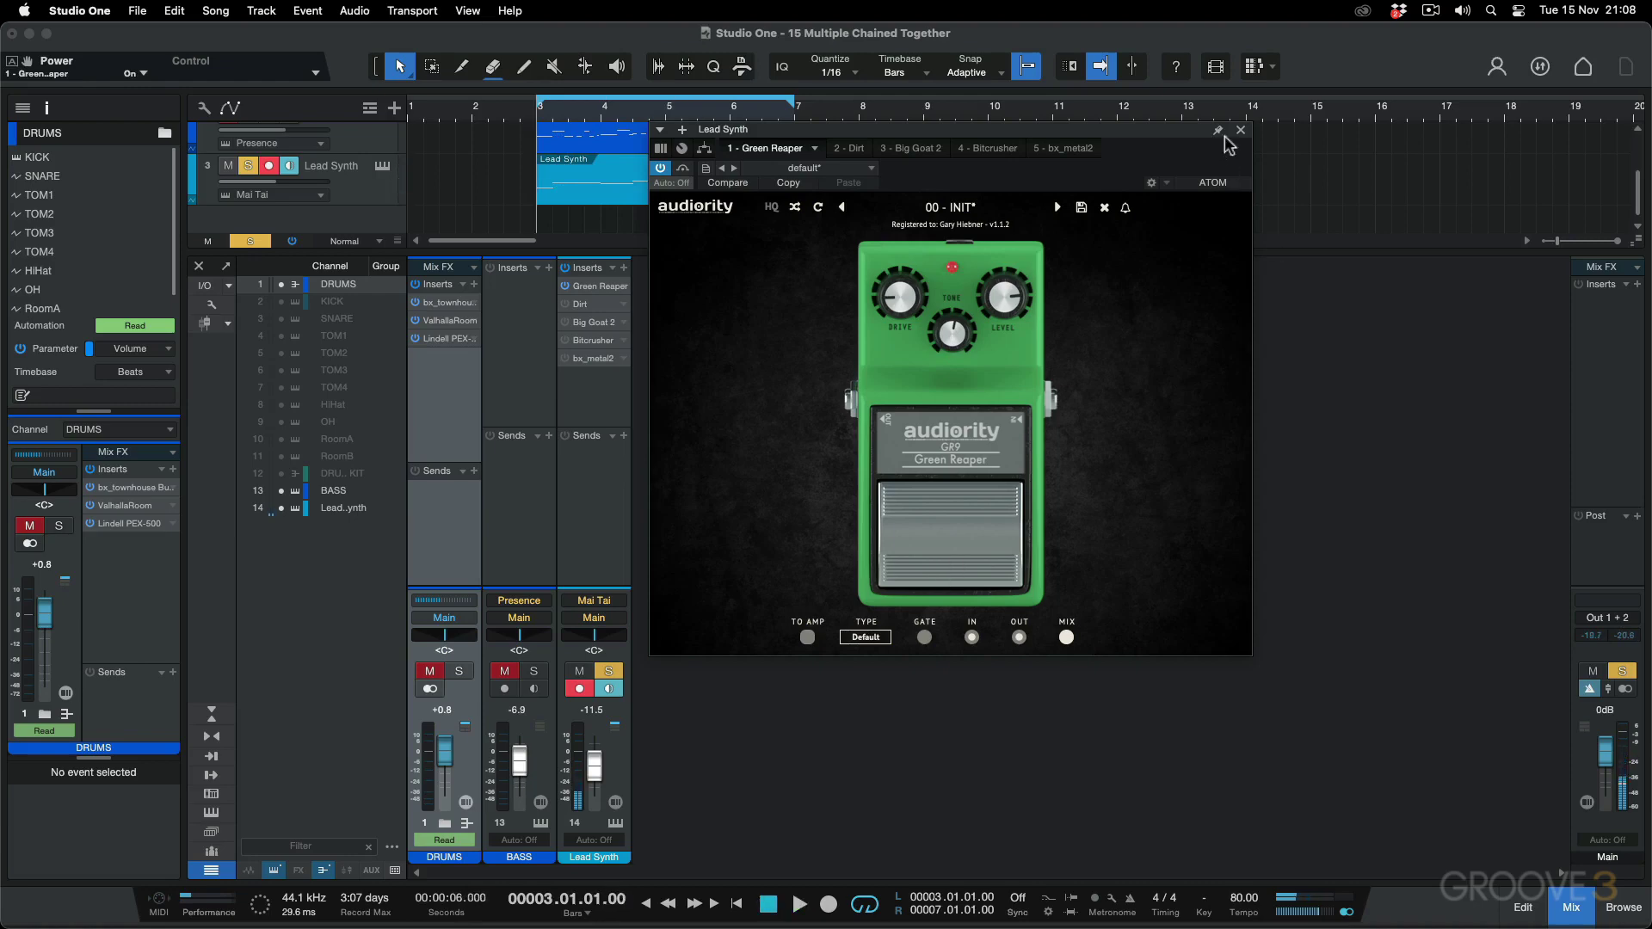
Switch to the Dirt plugin and raise its Drive A while playing back
left_click(1240, 129)
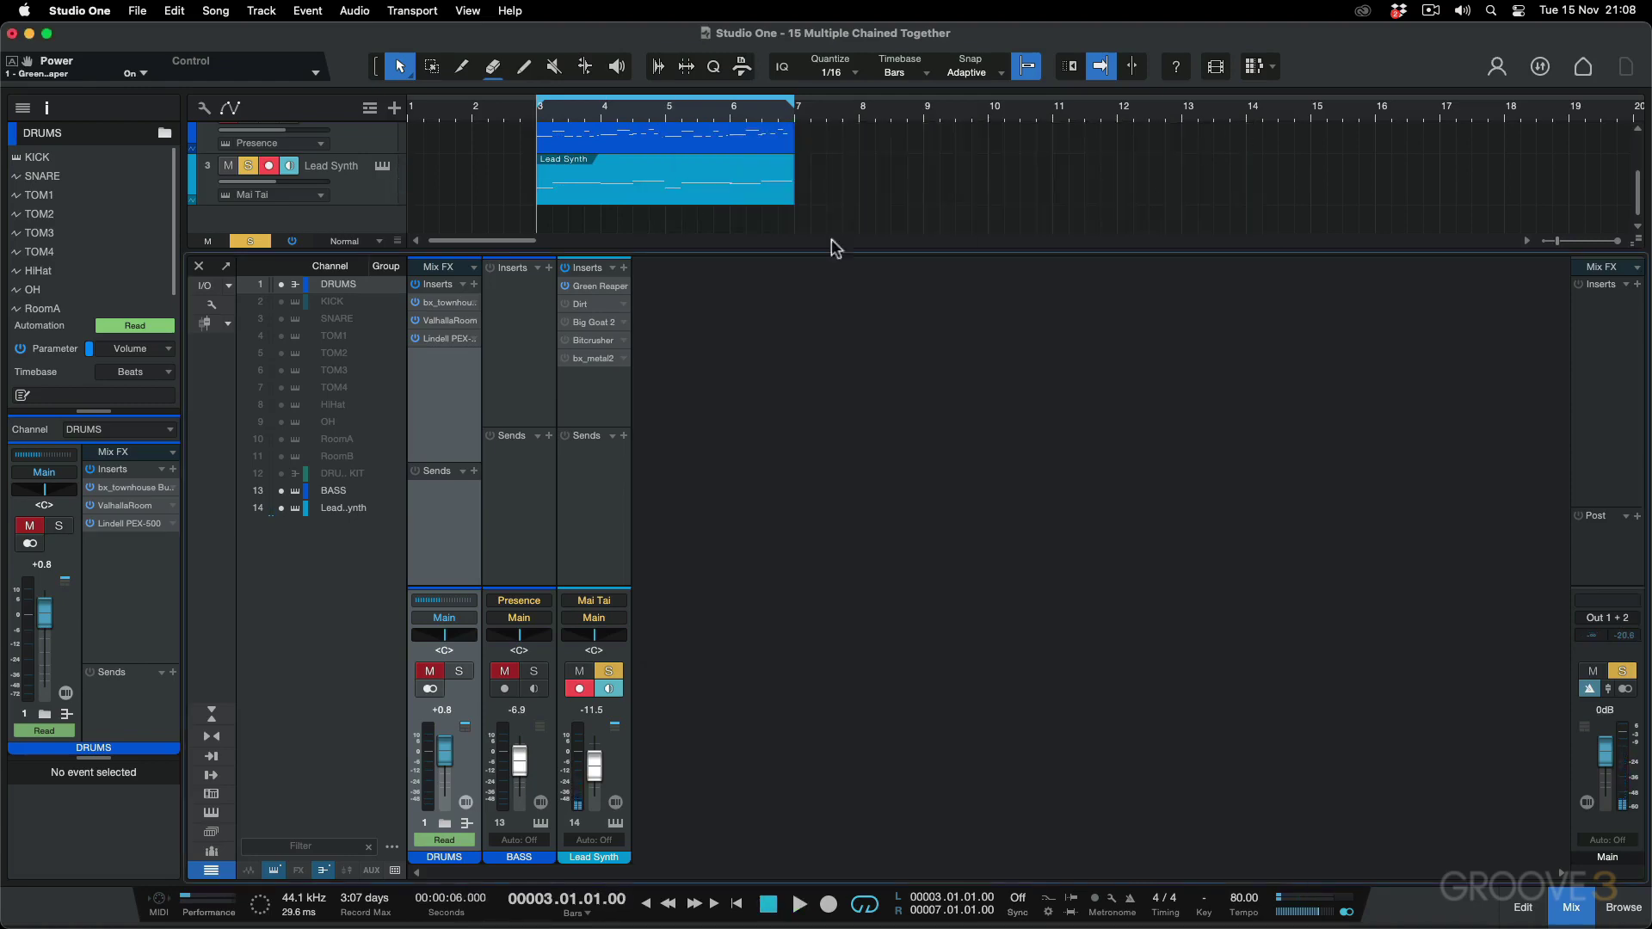
left_click(581, 308)
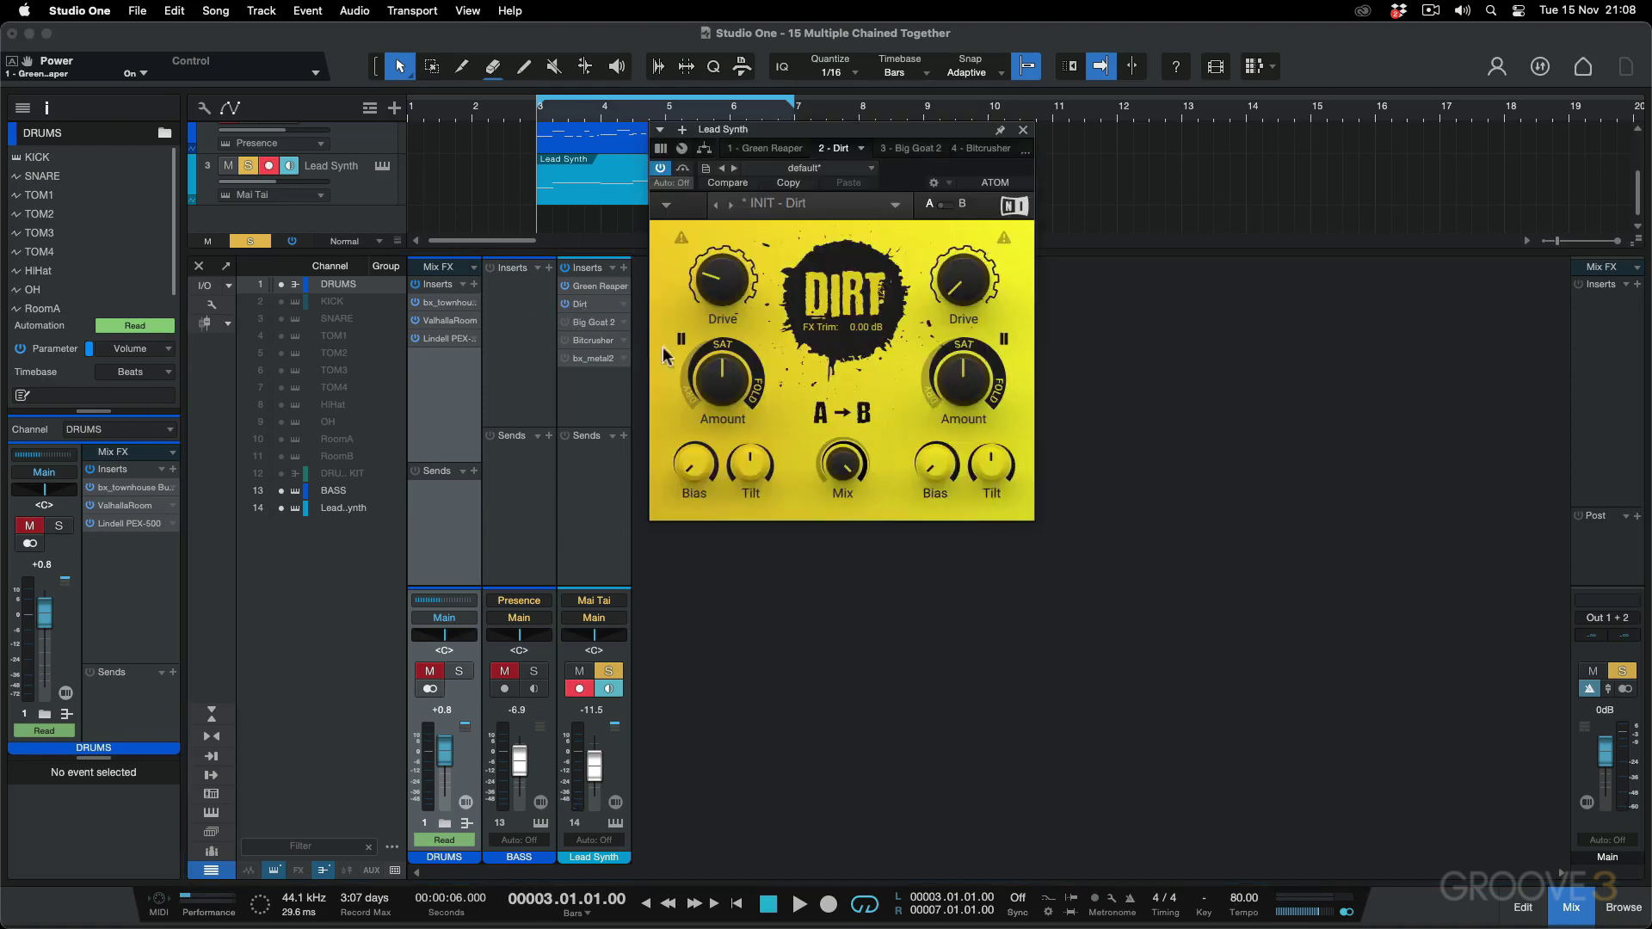
mouse_move(712, 285)
key("space")
left_click_drag(712, 285, 711, 234)
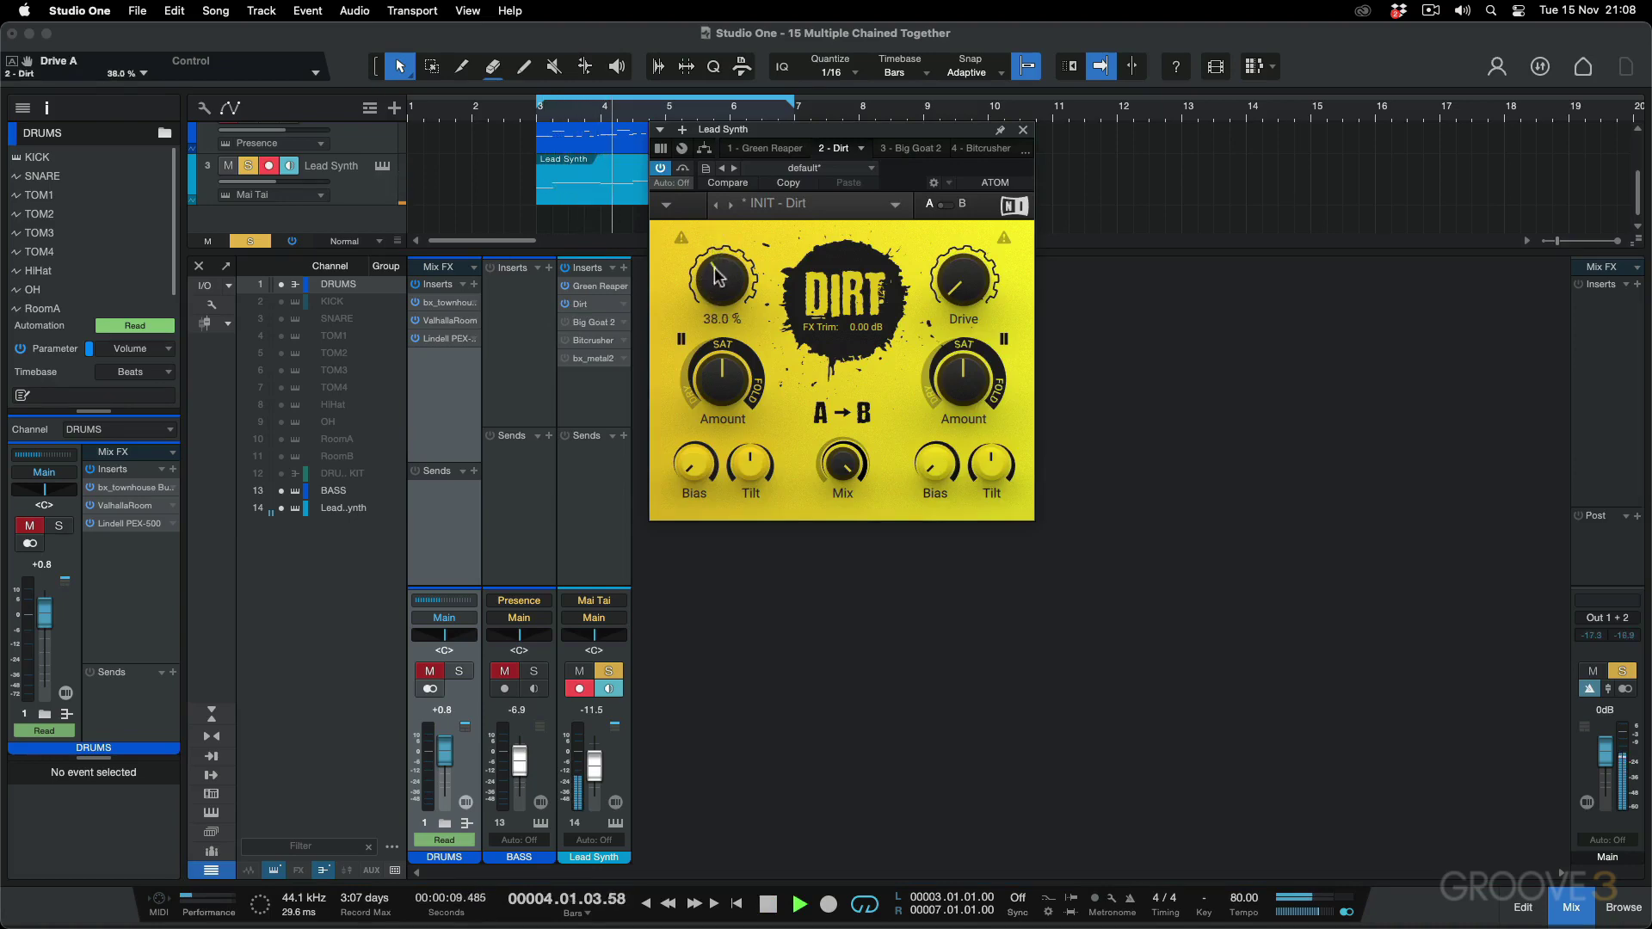
Move the Dirt insert ahead of Green Reaper and audition the new order
scroll(716, 251, "up", 2)
left_click_drag(595, 304, 597, 281)
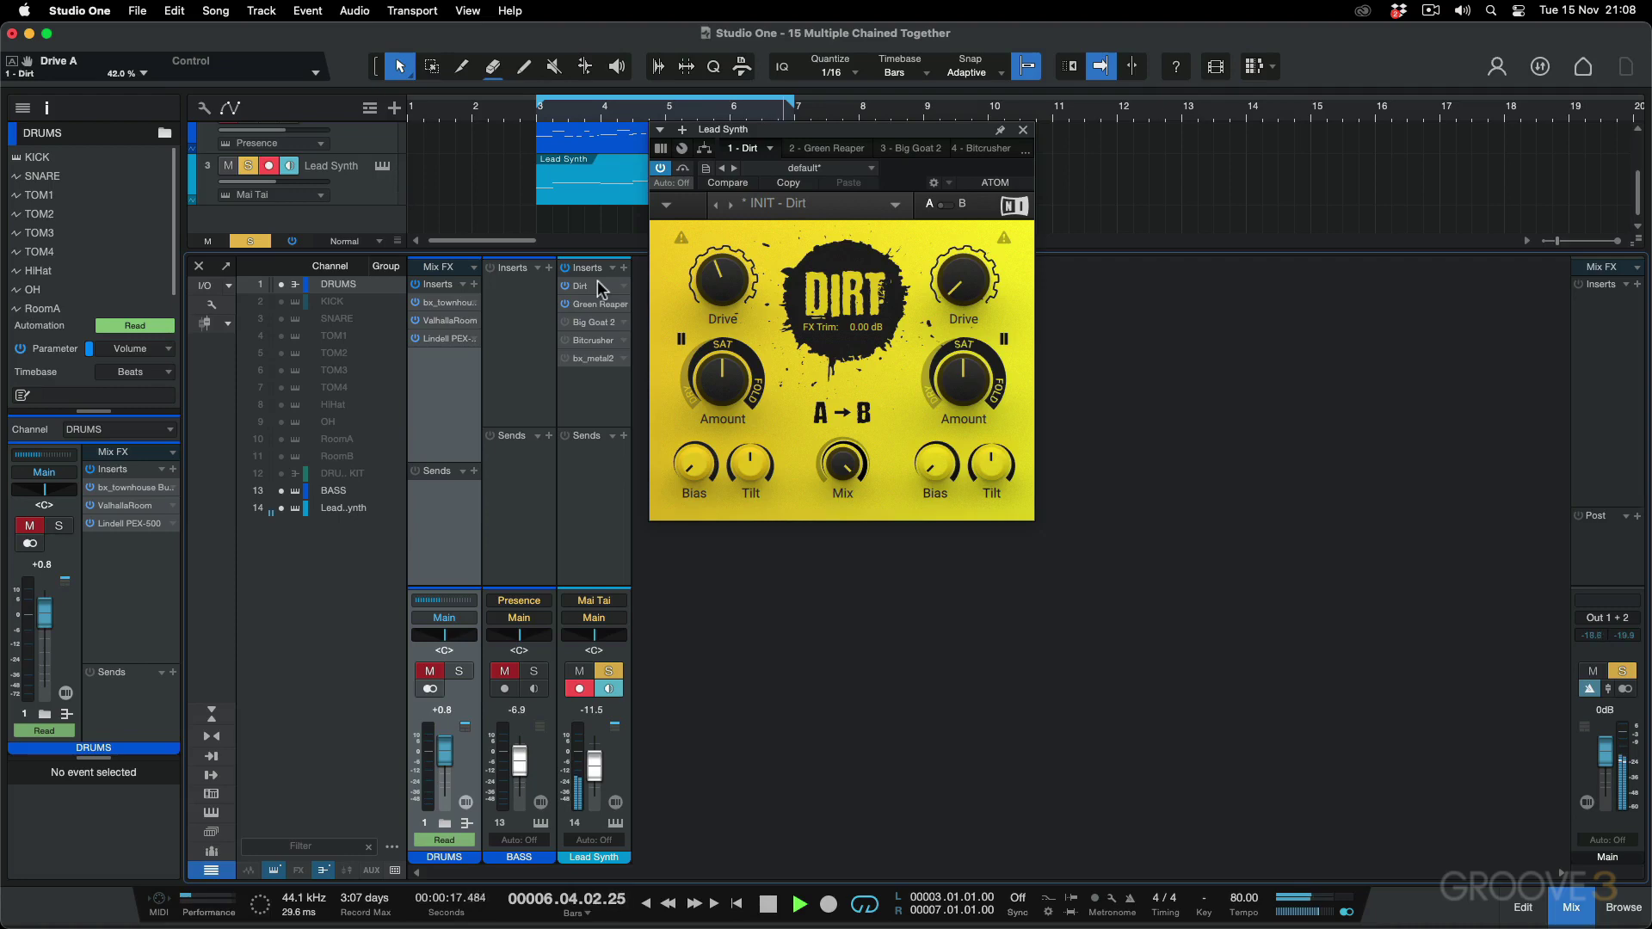
left_click_drag(596, 281, 597, 302)
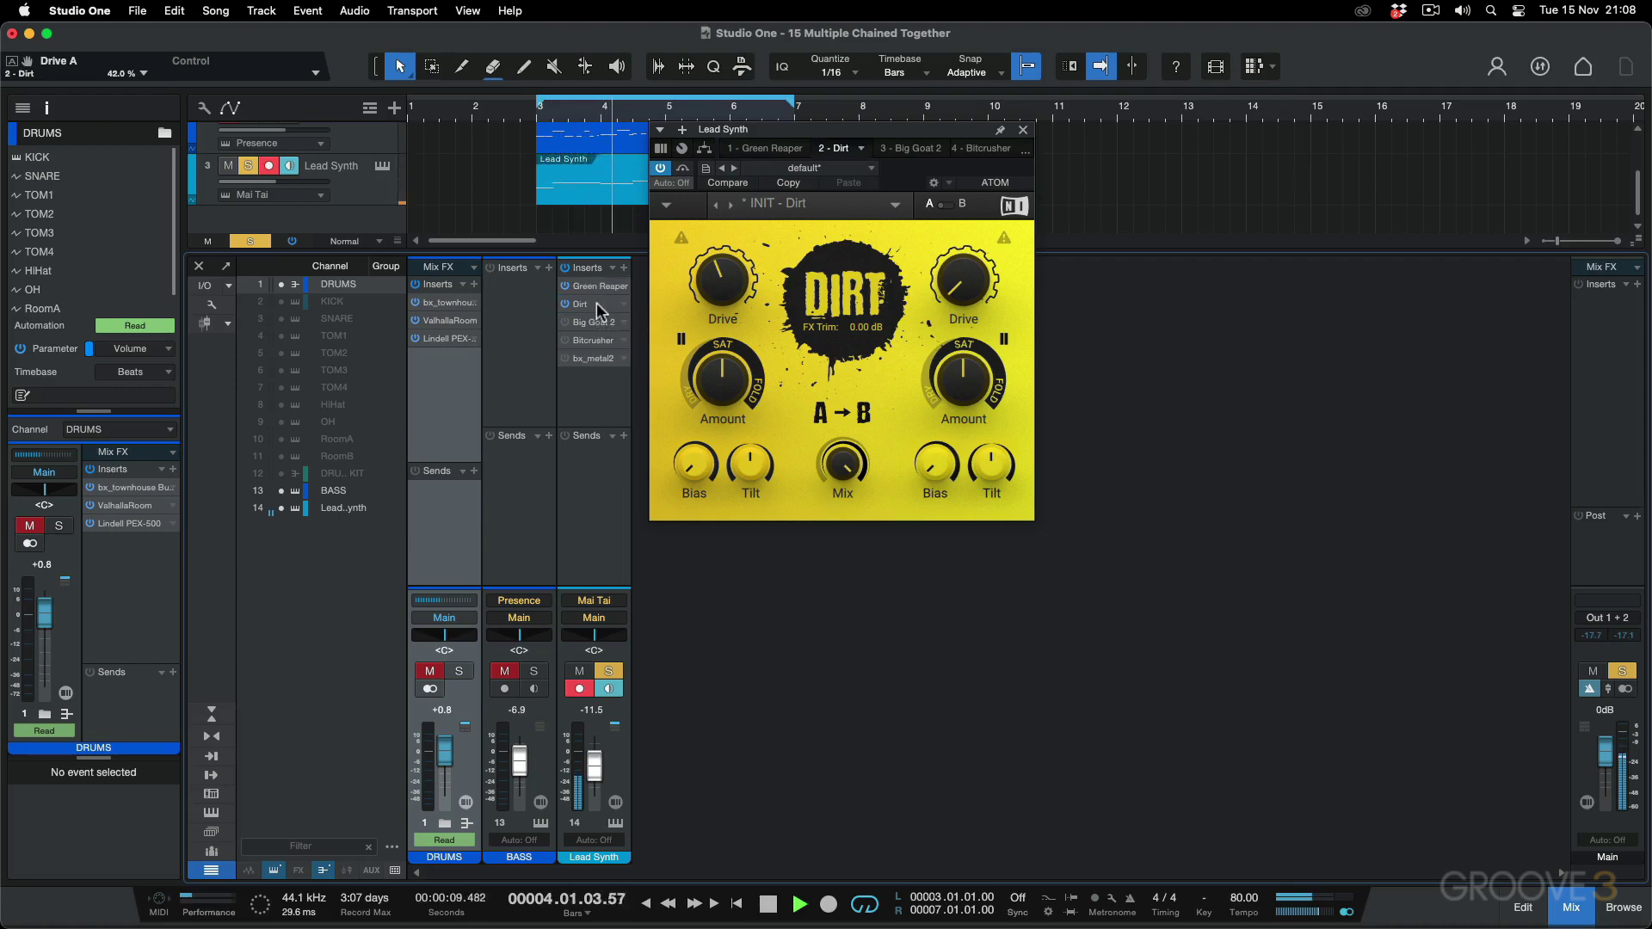
key("space")
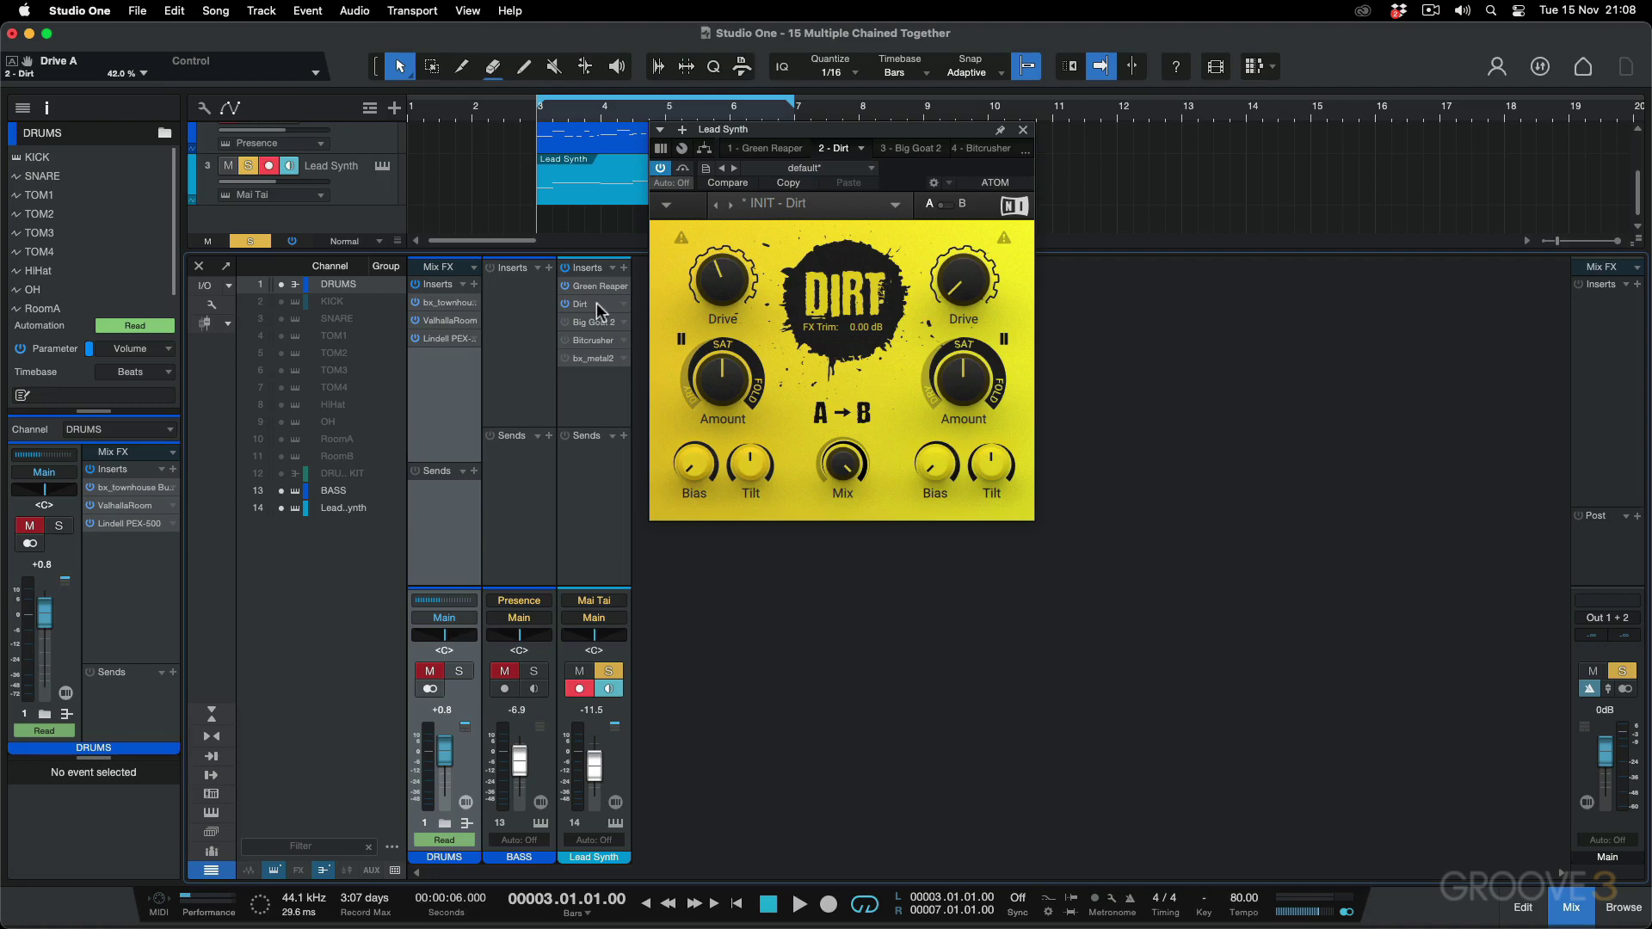
left_click_drag(592, 301, 592, 282)
key("space")
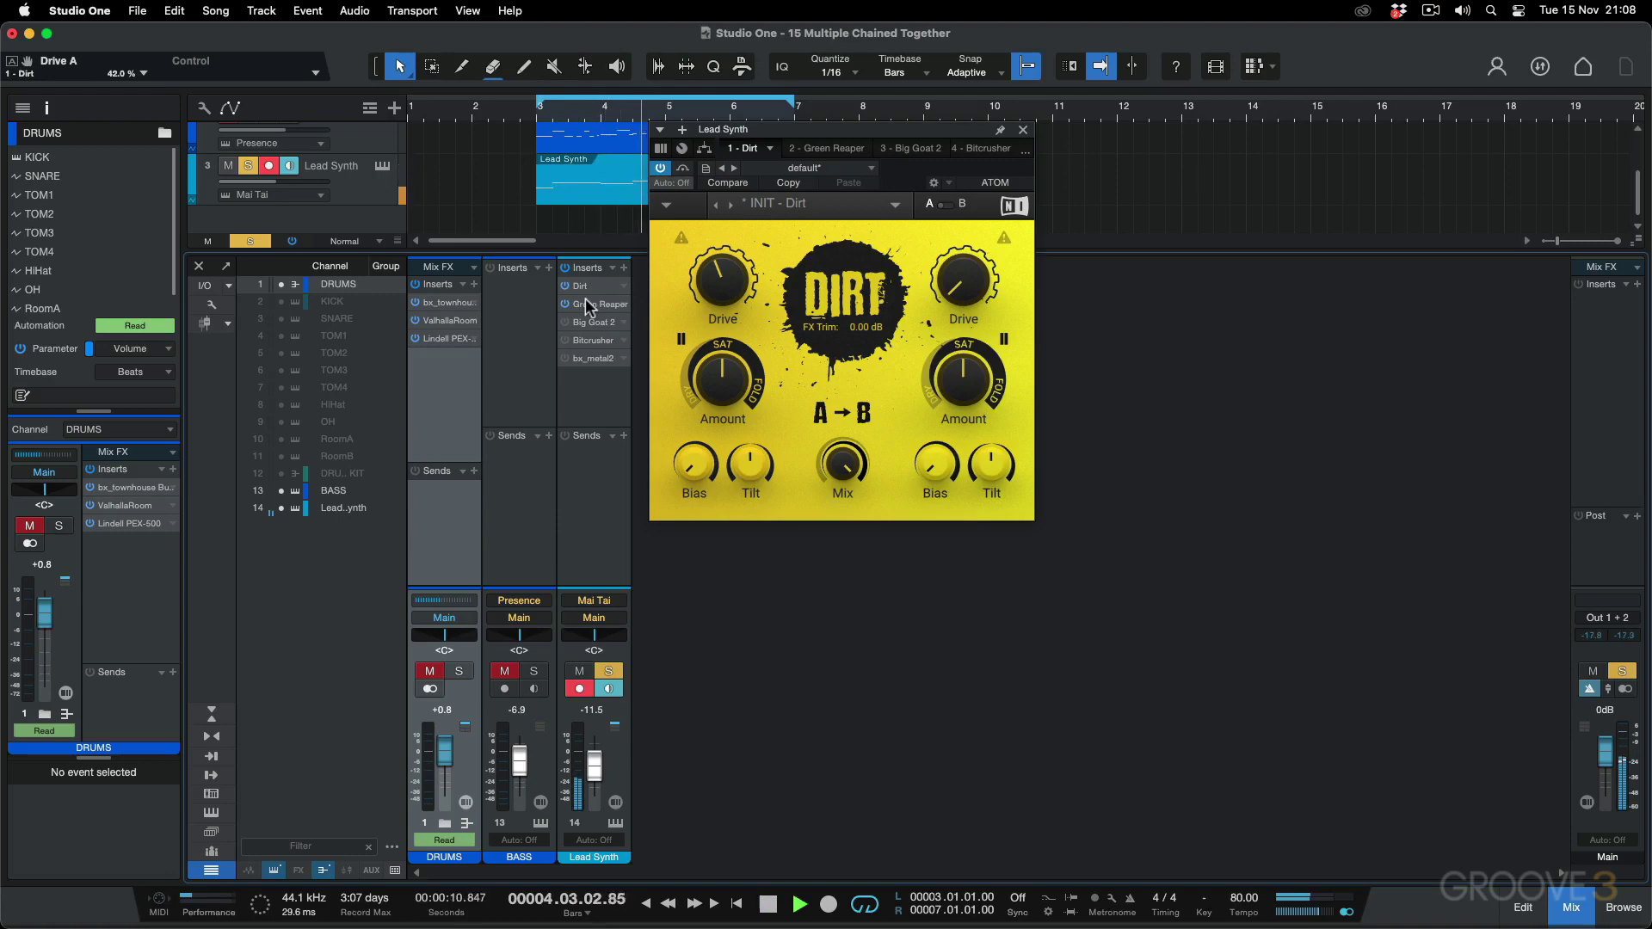
key("space")
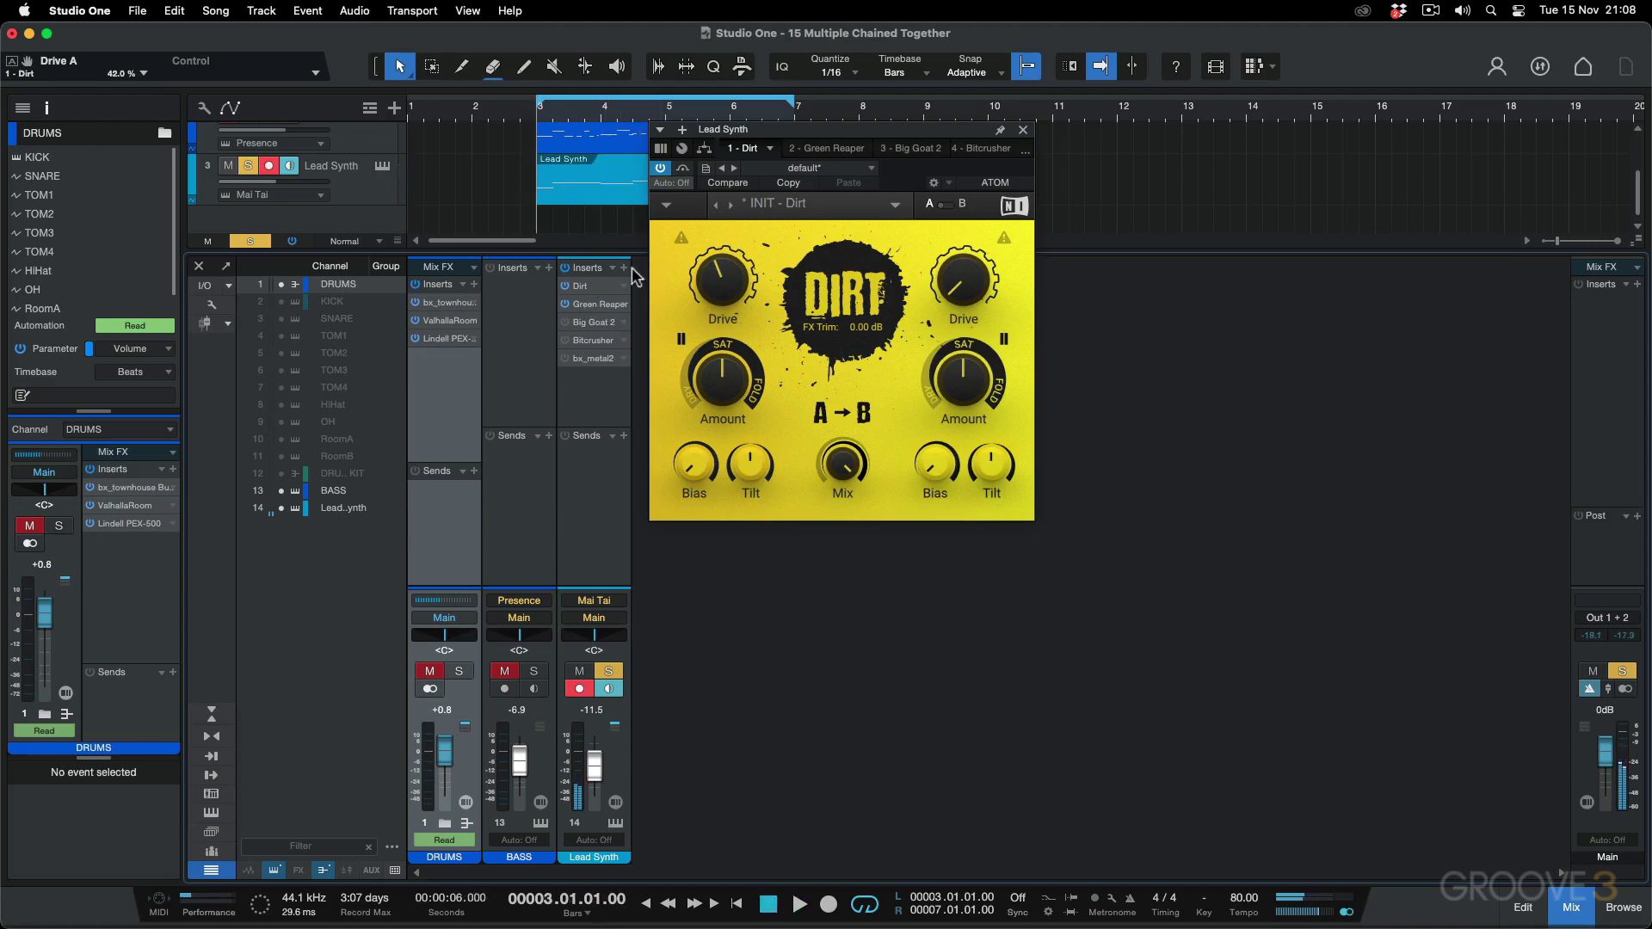
Open Big Goat 2 and set volume to about 63% and sustain to about 51% during playback
left_click(590, 322)
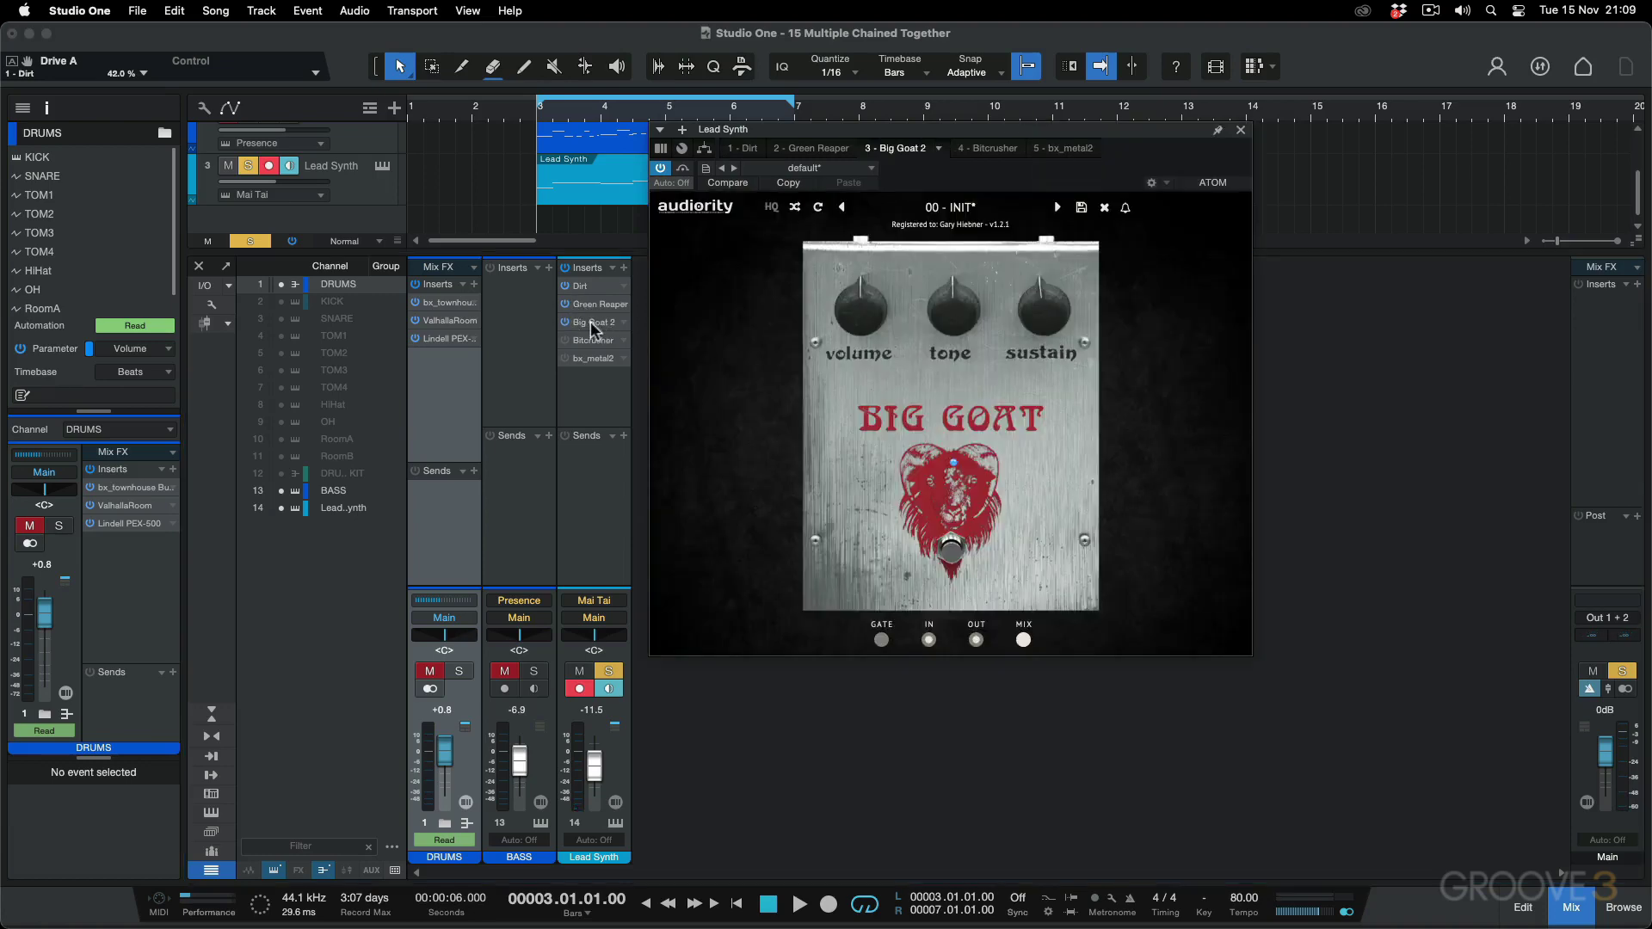
left_click_drag(1037, 320, 1040, 396)
key("space")
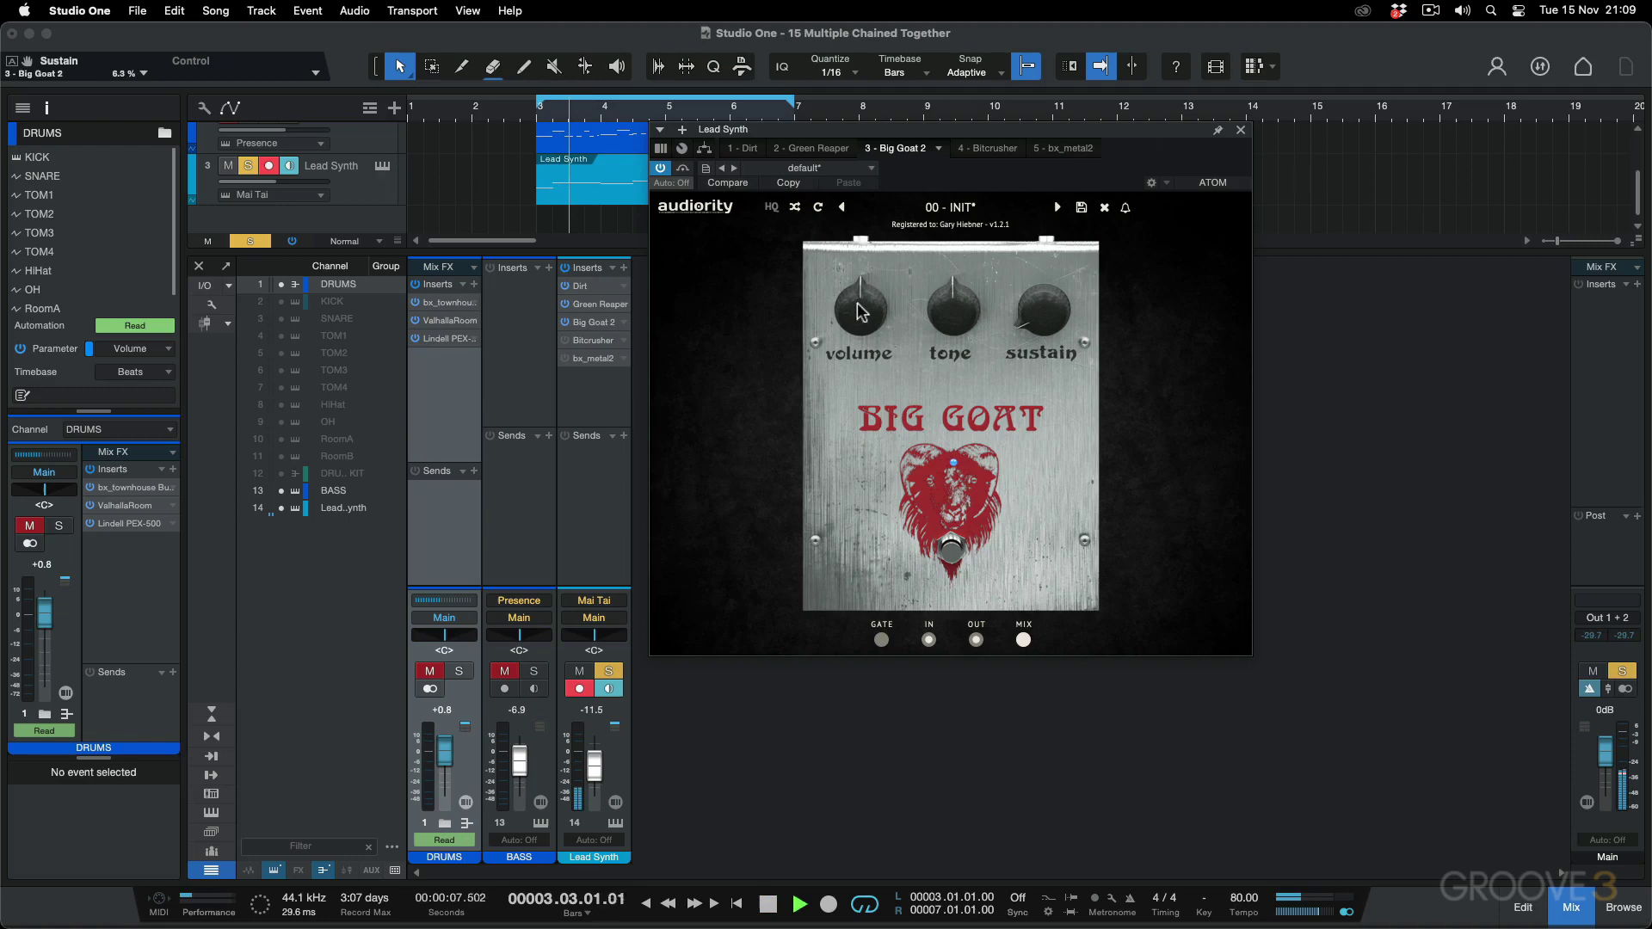
left_click_drag(861, 311, 942, 276)
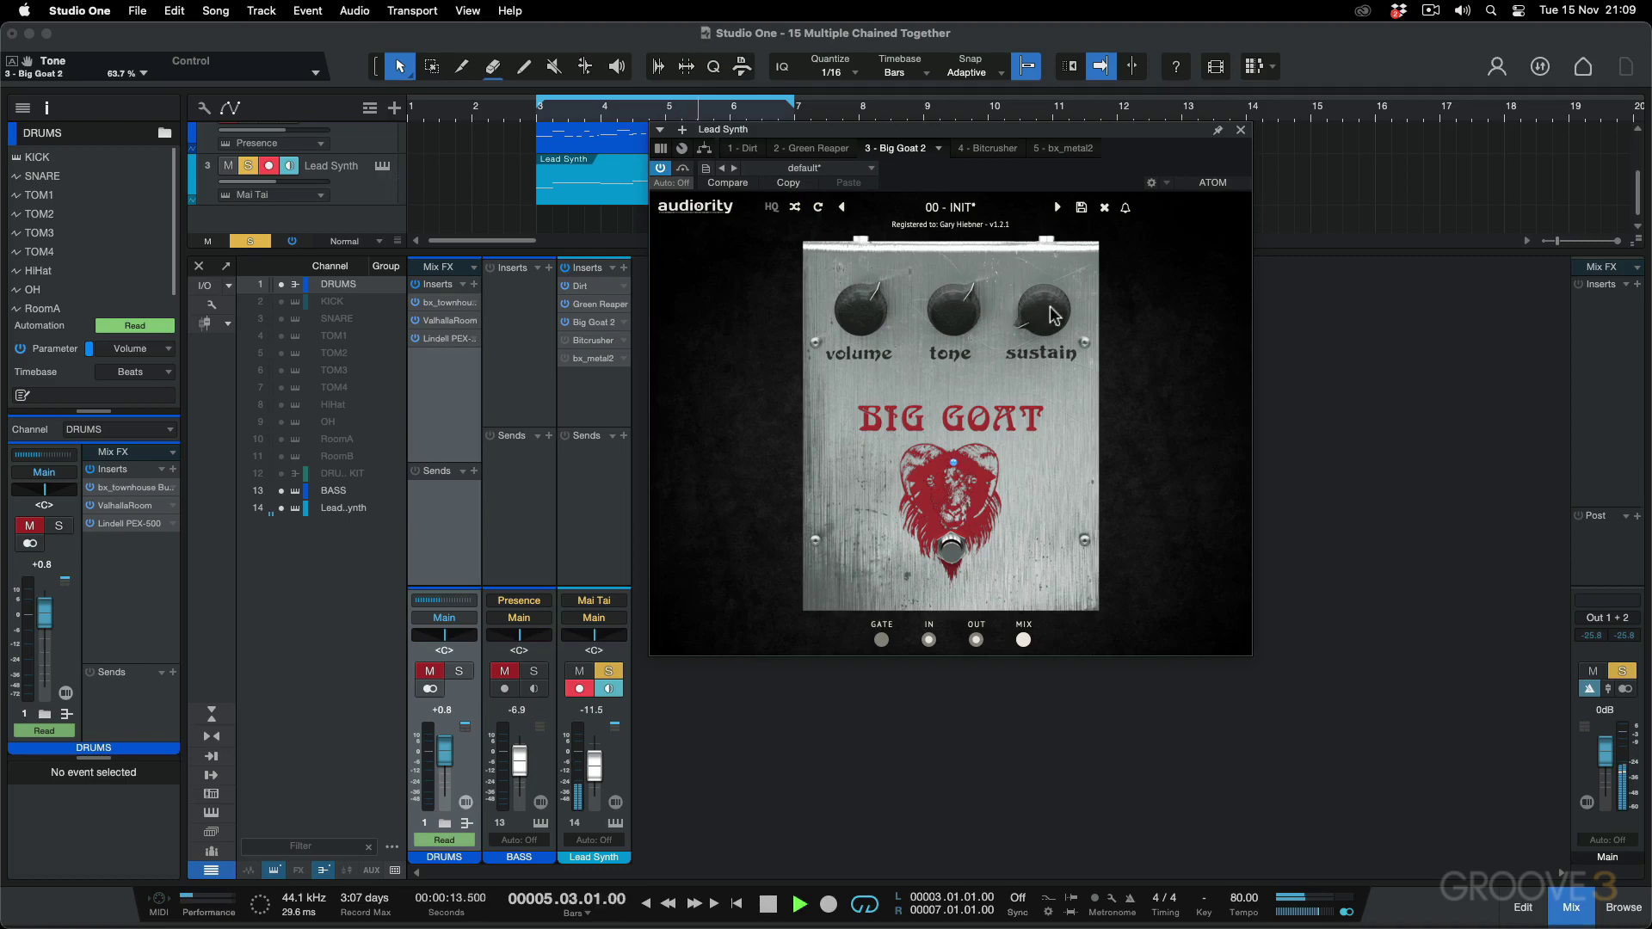
mouse_move(1051, 308)
left_mouse_down()
mouse_move(1046, 232)
mouse_move(1050, 308)
mouse_move(1048, 277)
left_mouse_up()
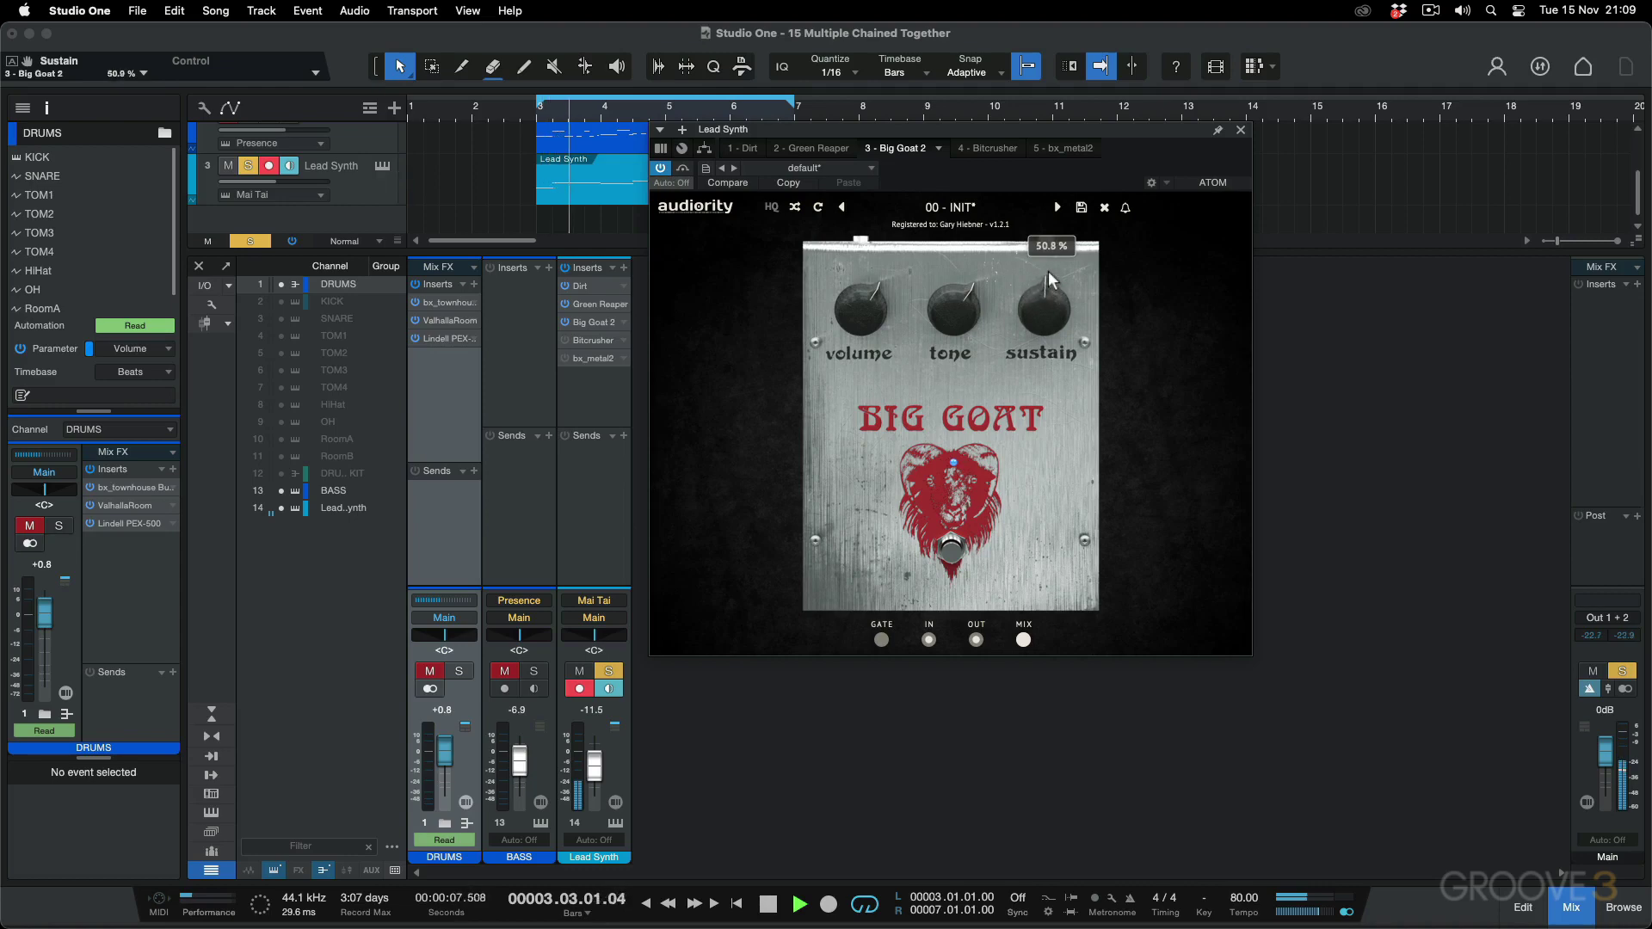
key("space")
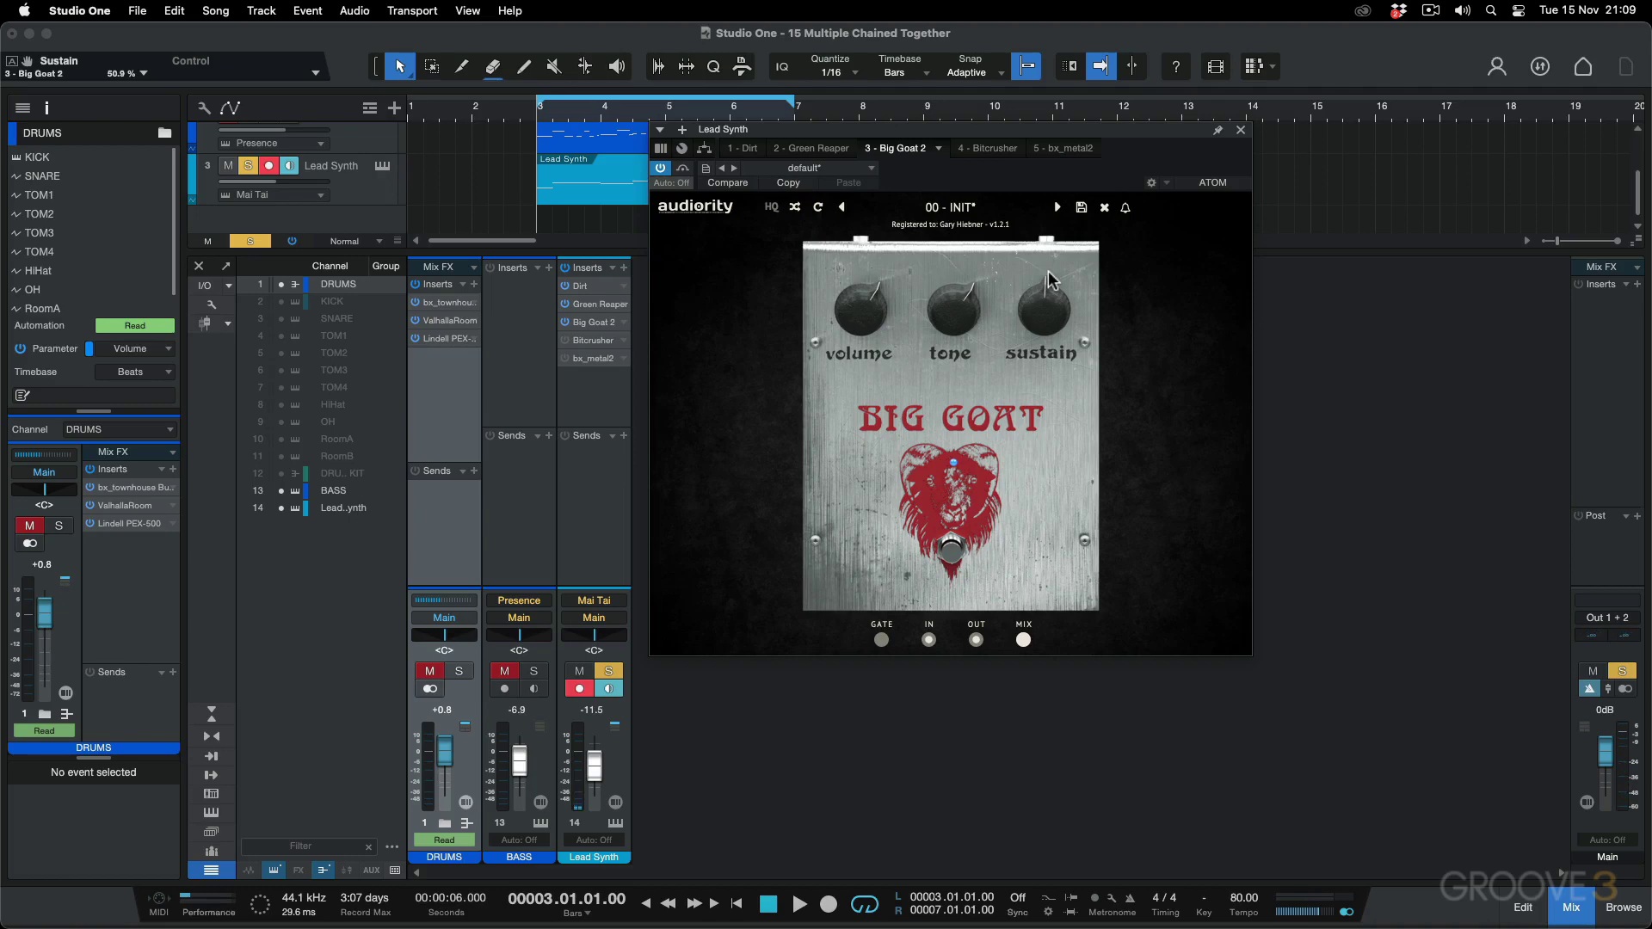
Bypass Dirt, Green Reaper and Big Goat 2 during playback to hear the dry synth
left_click(566, 286)
key("space")
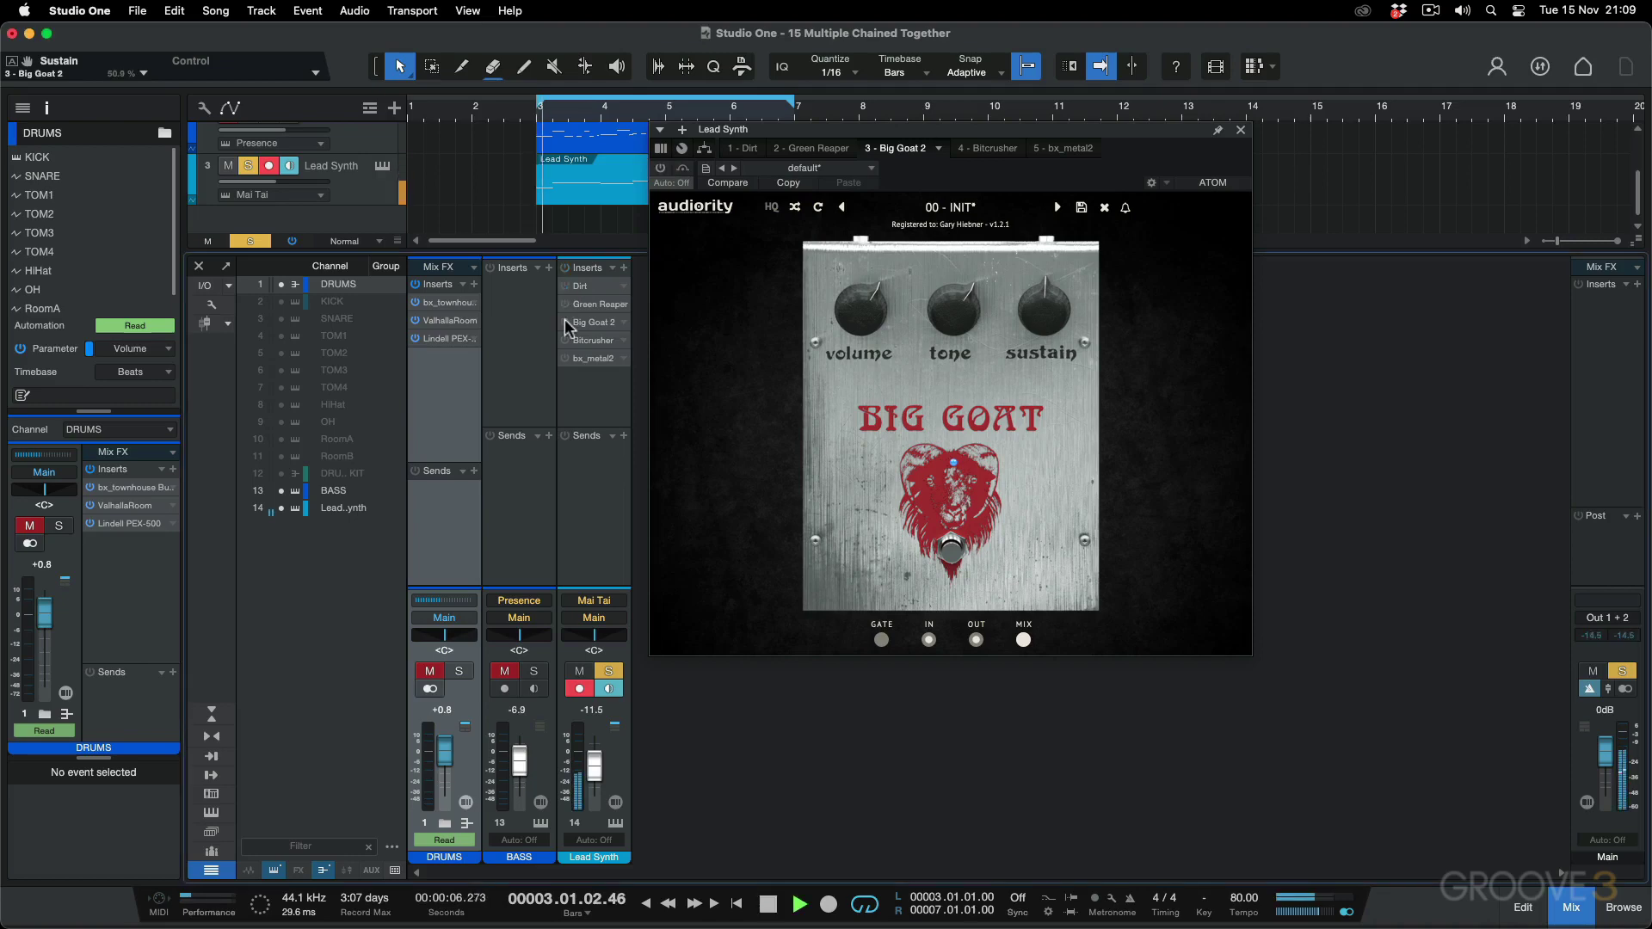
left_click(565, 304)
left_click(566, 321)
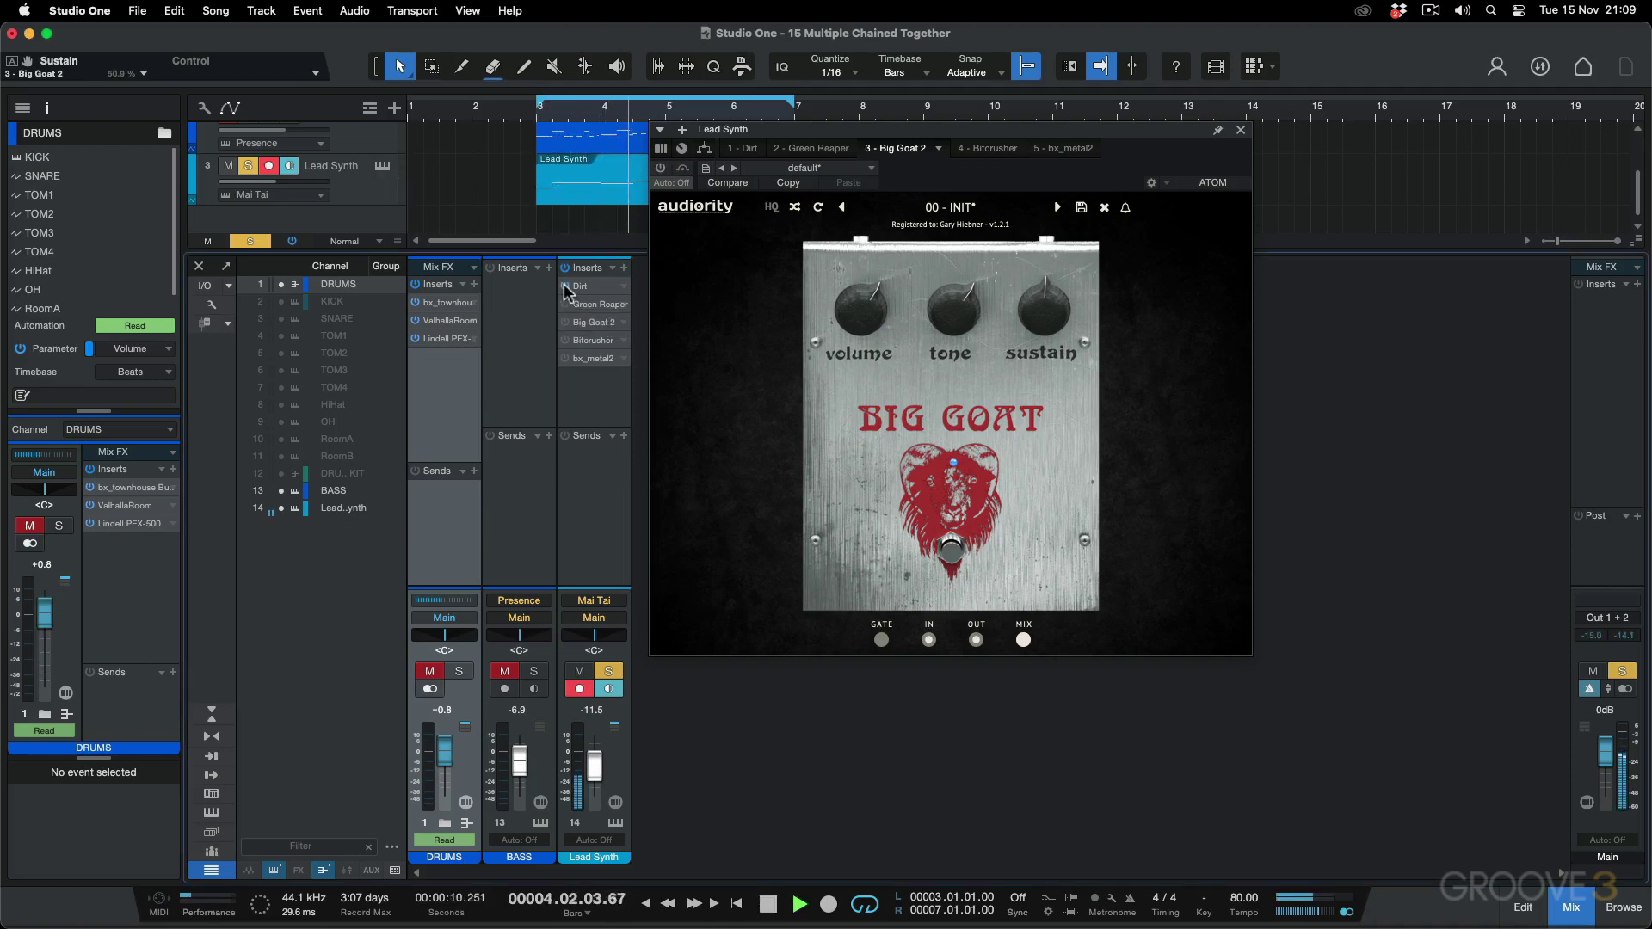
Re-enable Dirt and Green Reaper and raise Green Reaper's Level to 88.5%
left_click(565, 286)
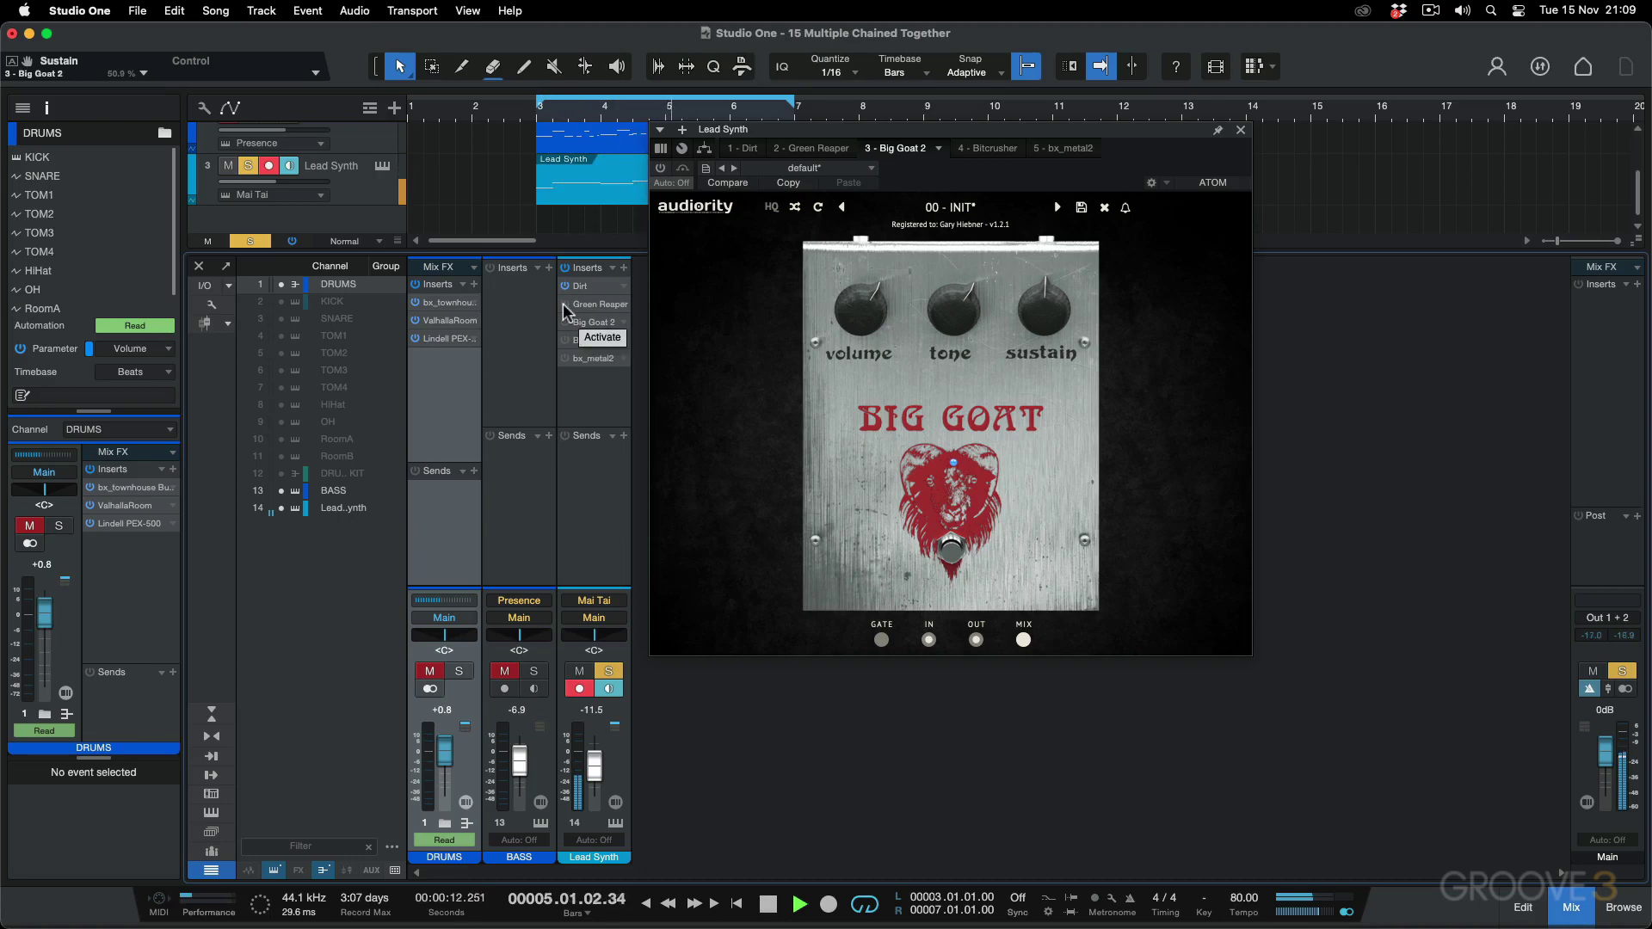
left_click(564, 304)
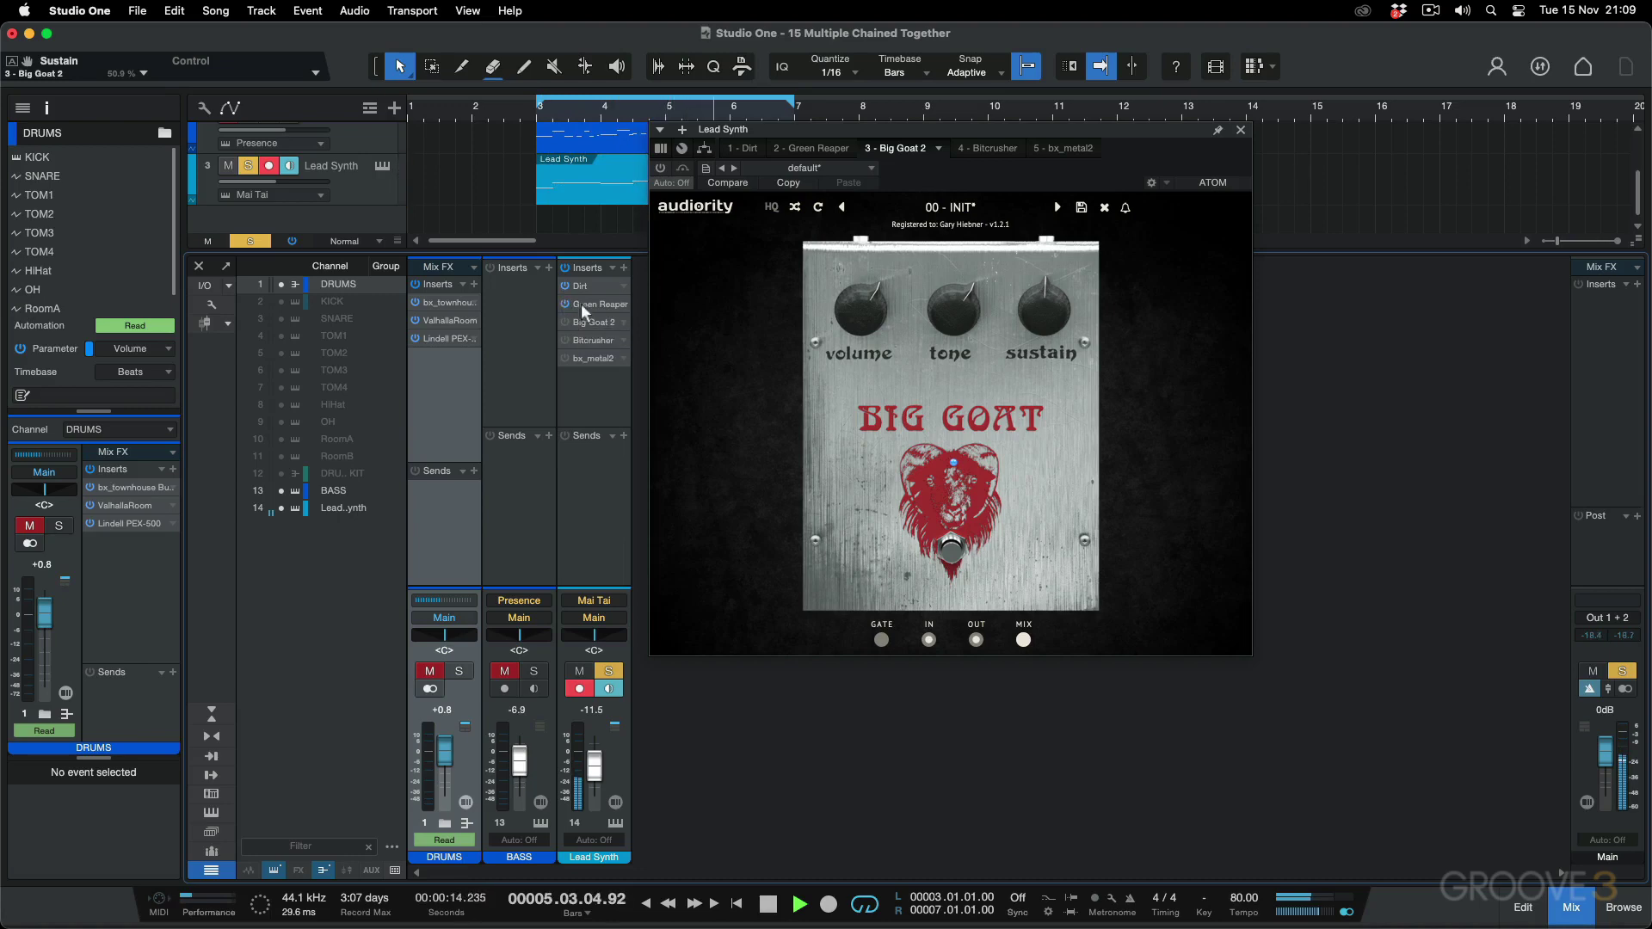
left_click(592, 304)
left_click_drag(1011, 320, 1015, 293)
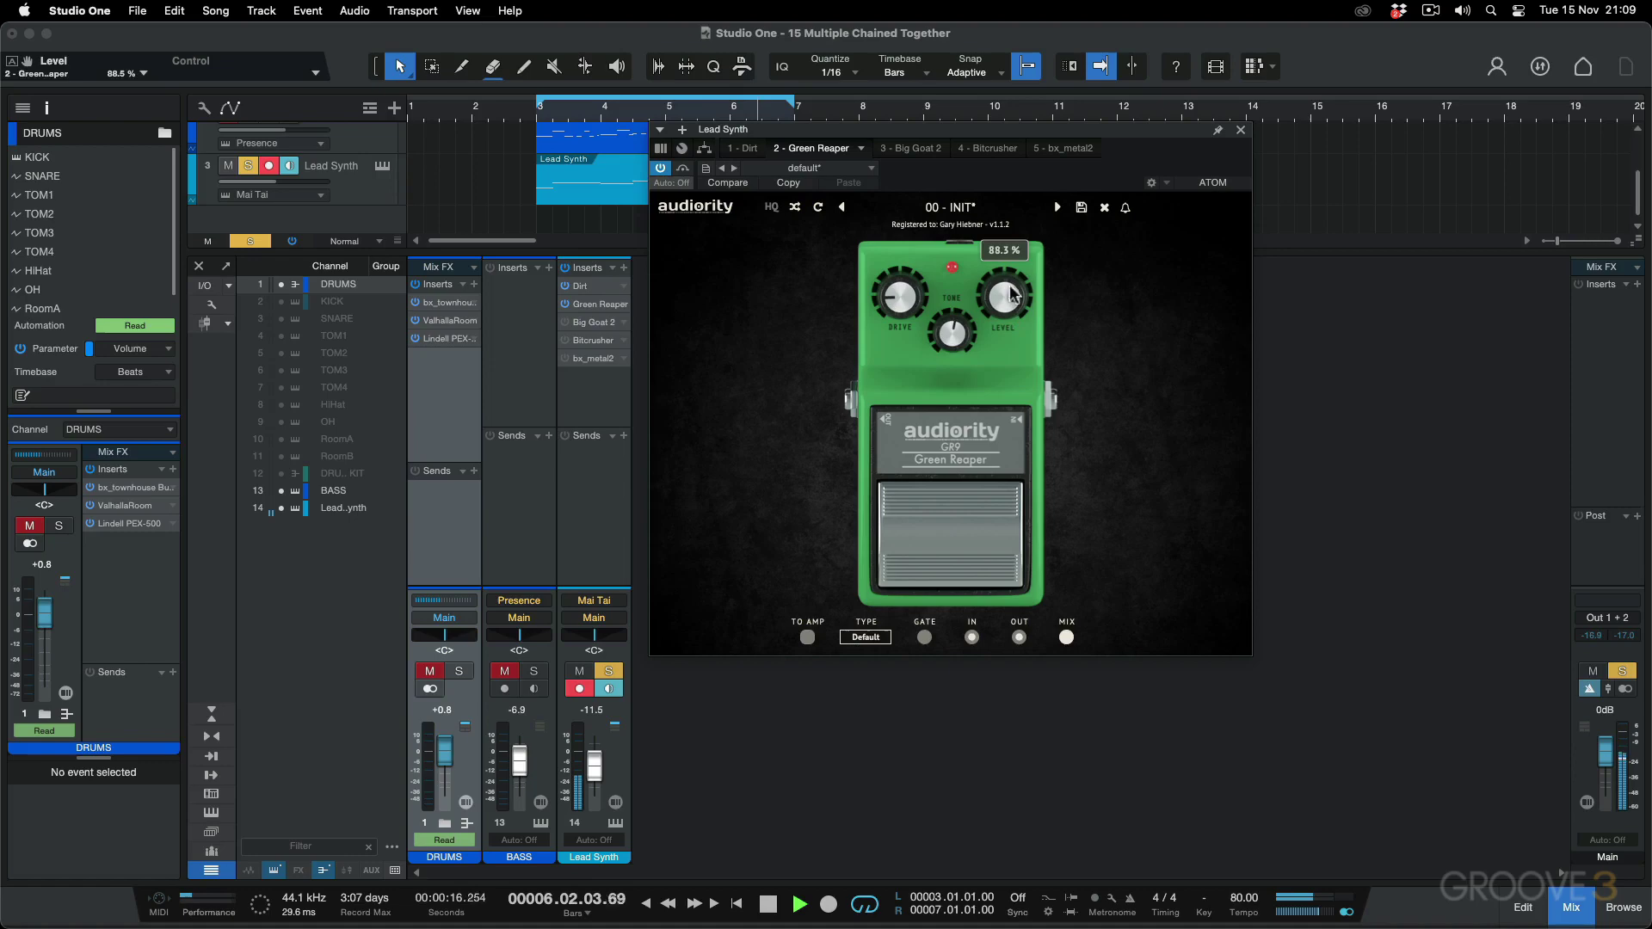
left_click(589, 327)
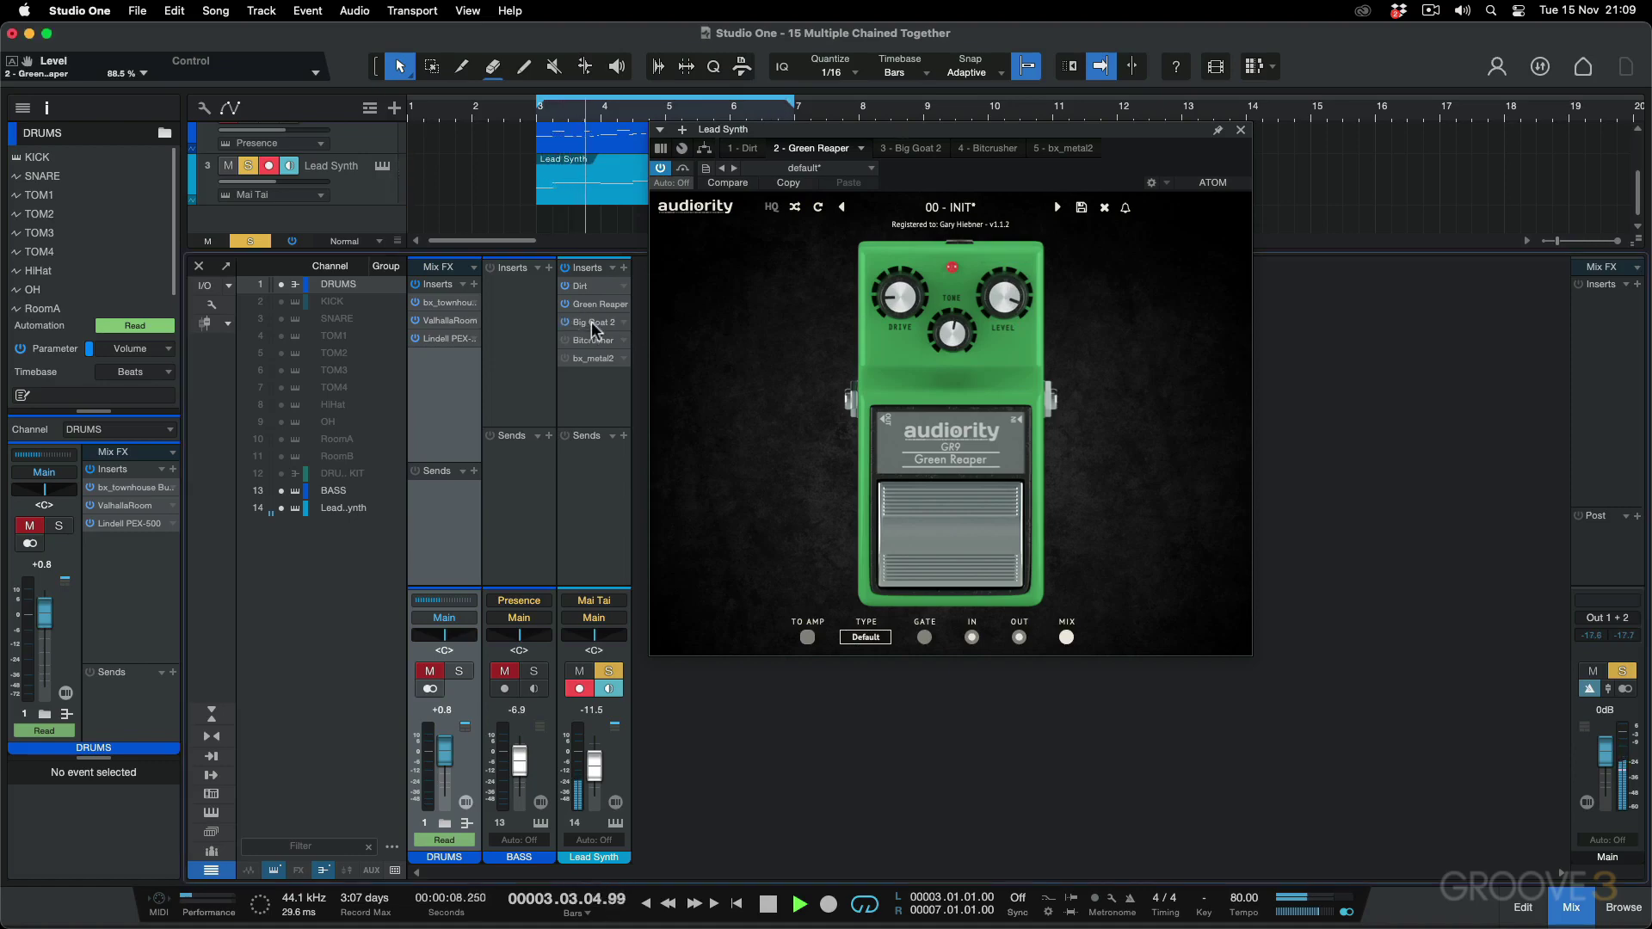
left_click(591, 322)
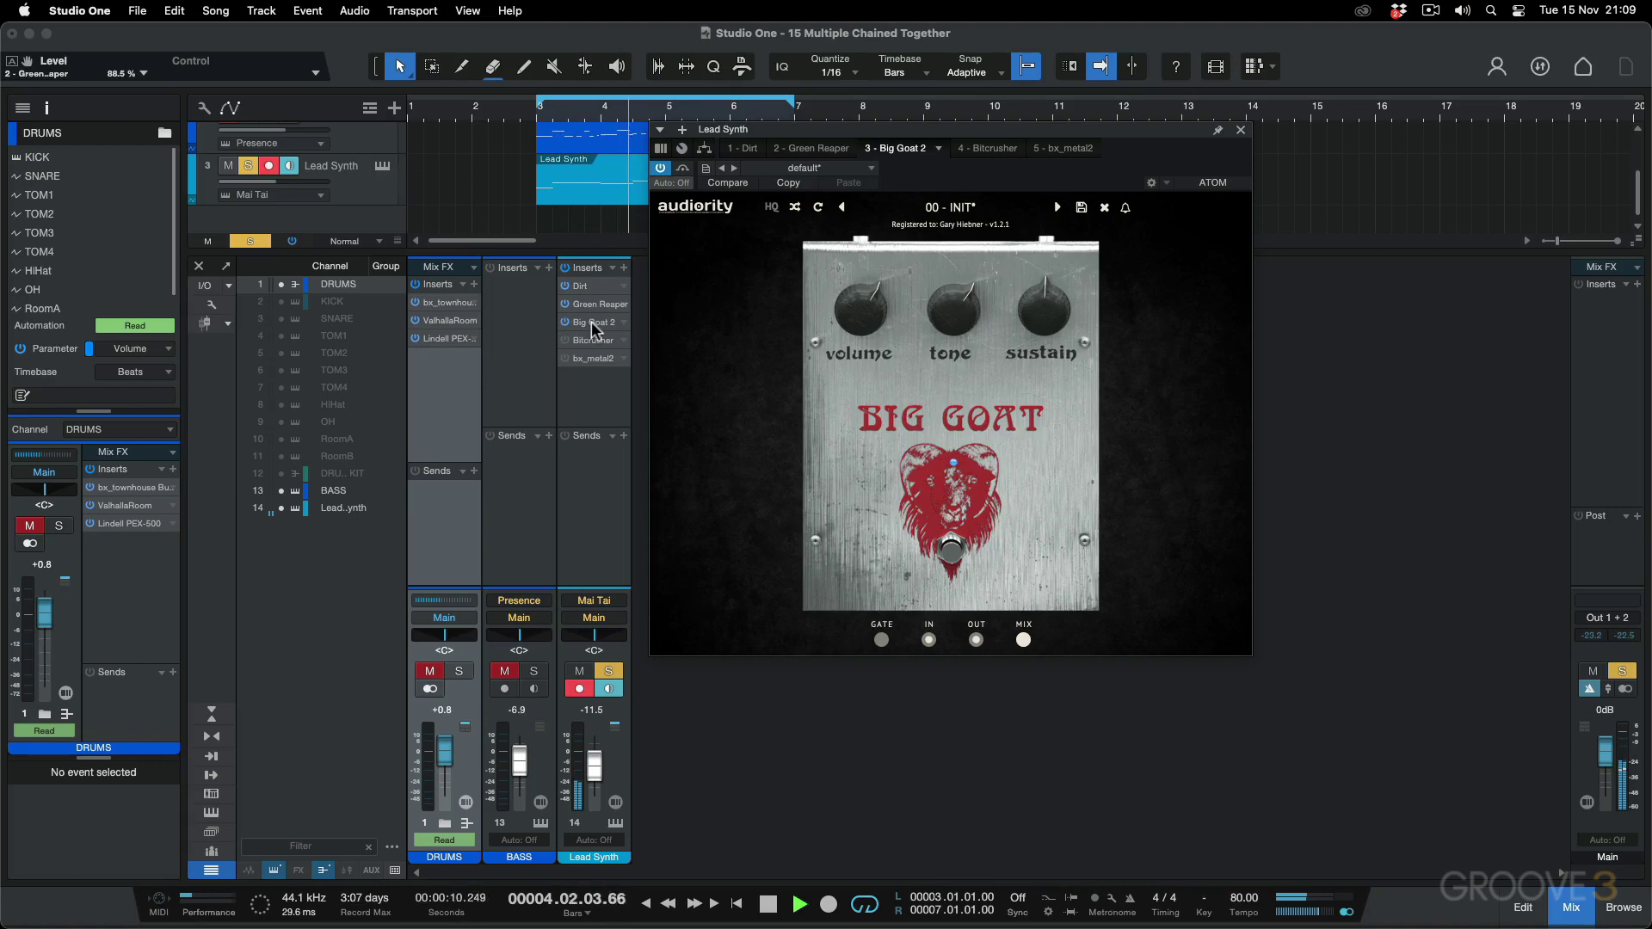
key("space")
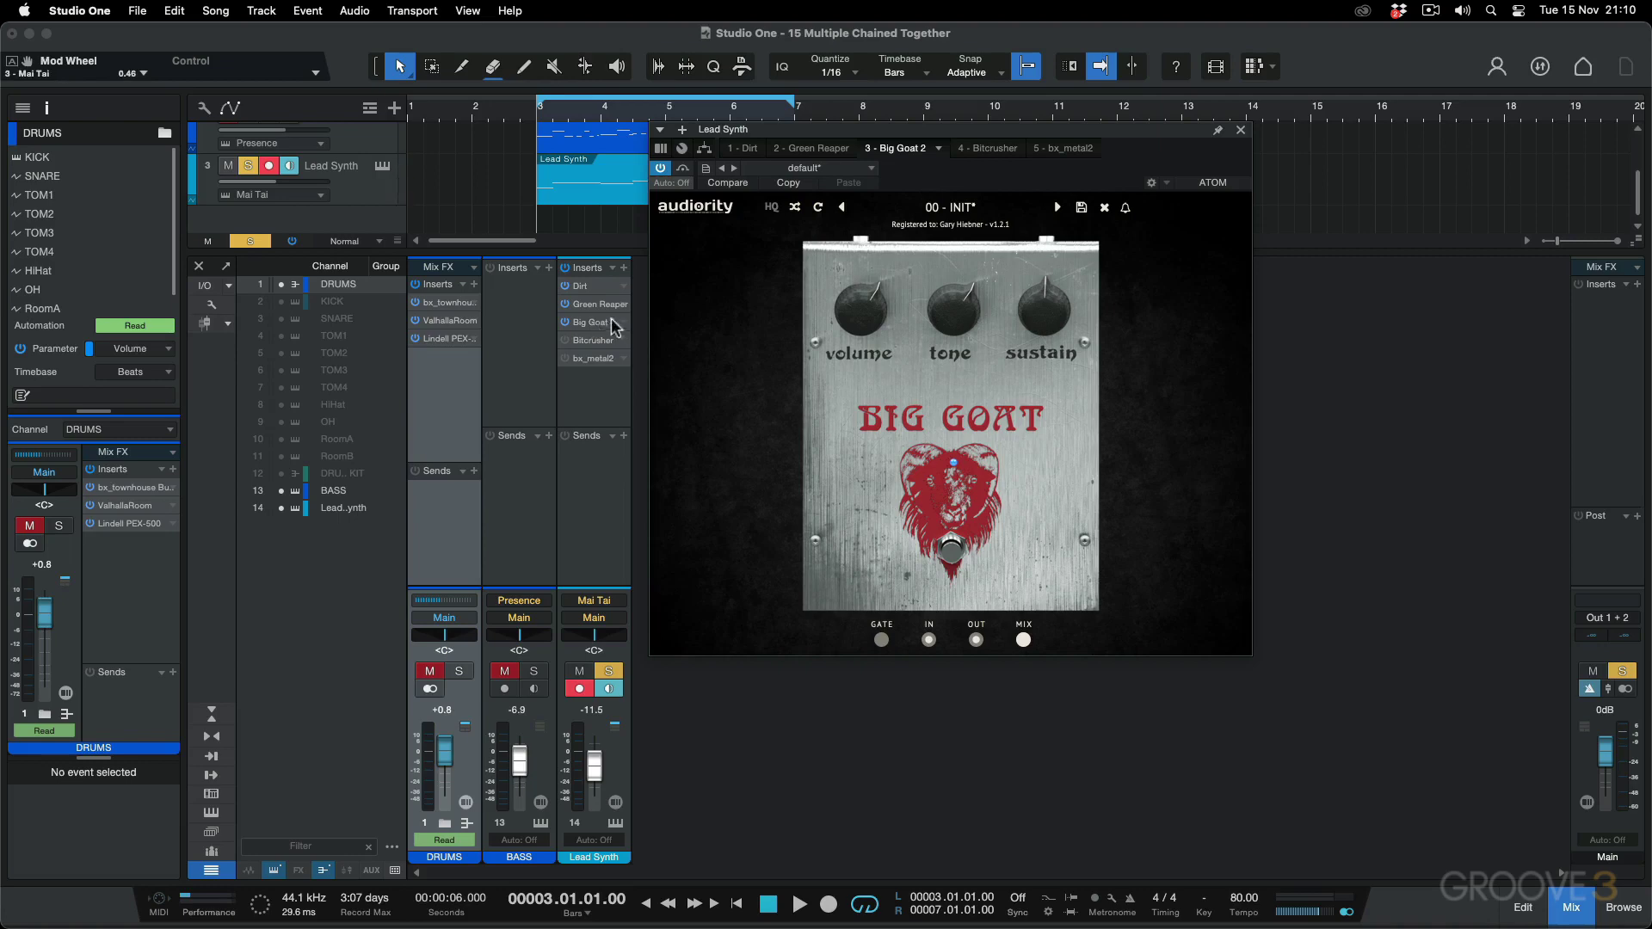
Lower Dirt's Drive A to 39.5% and briefly check the Green Reaper pedal
left_click(591, 286)
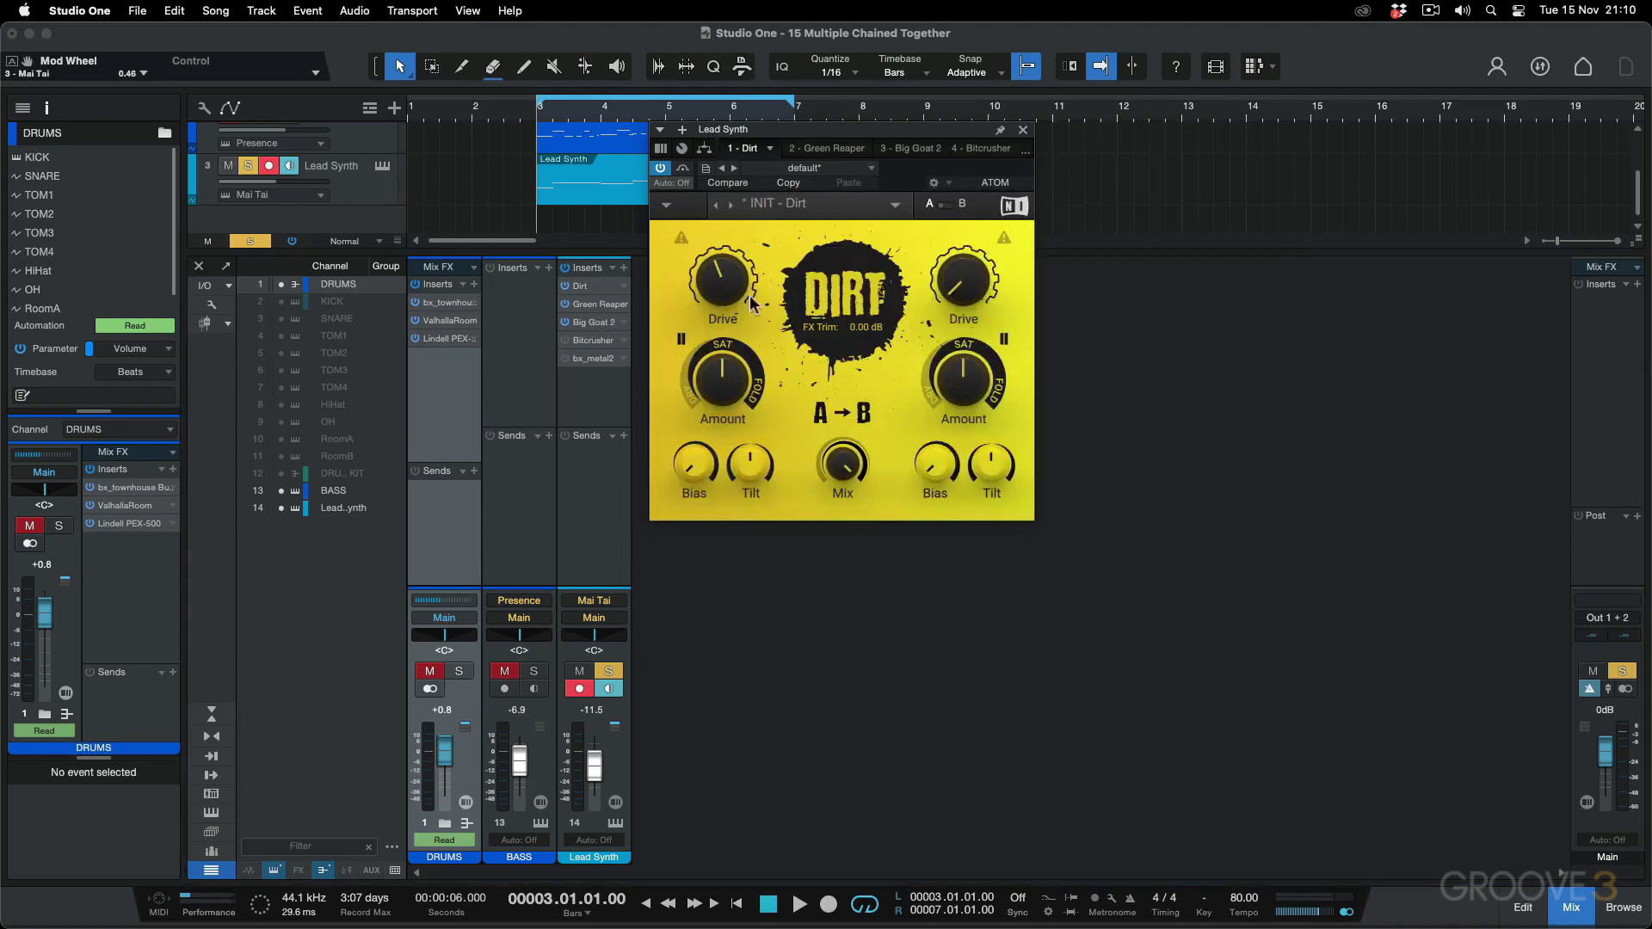
left_click_drag(730, 288, 731, 378)
left_click(1024, 130)
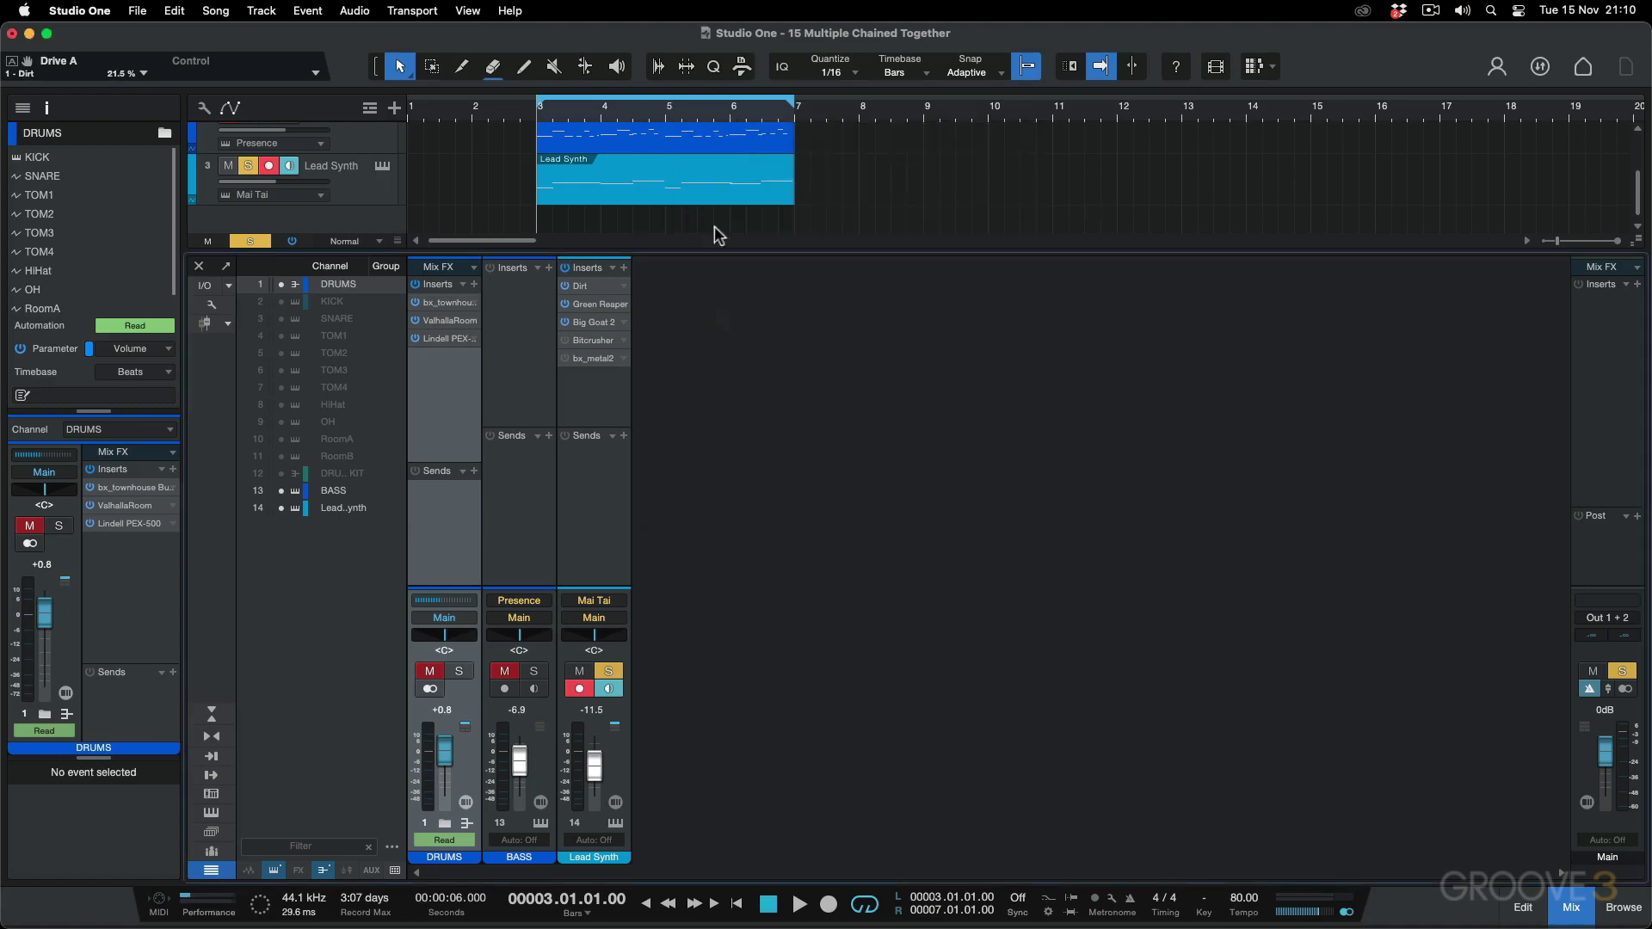
double_click(599, 304)
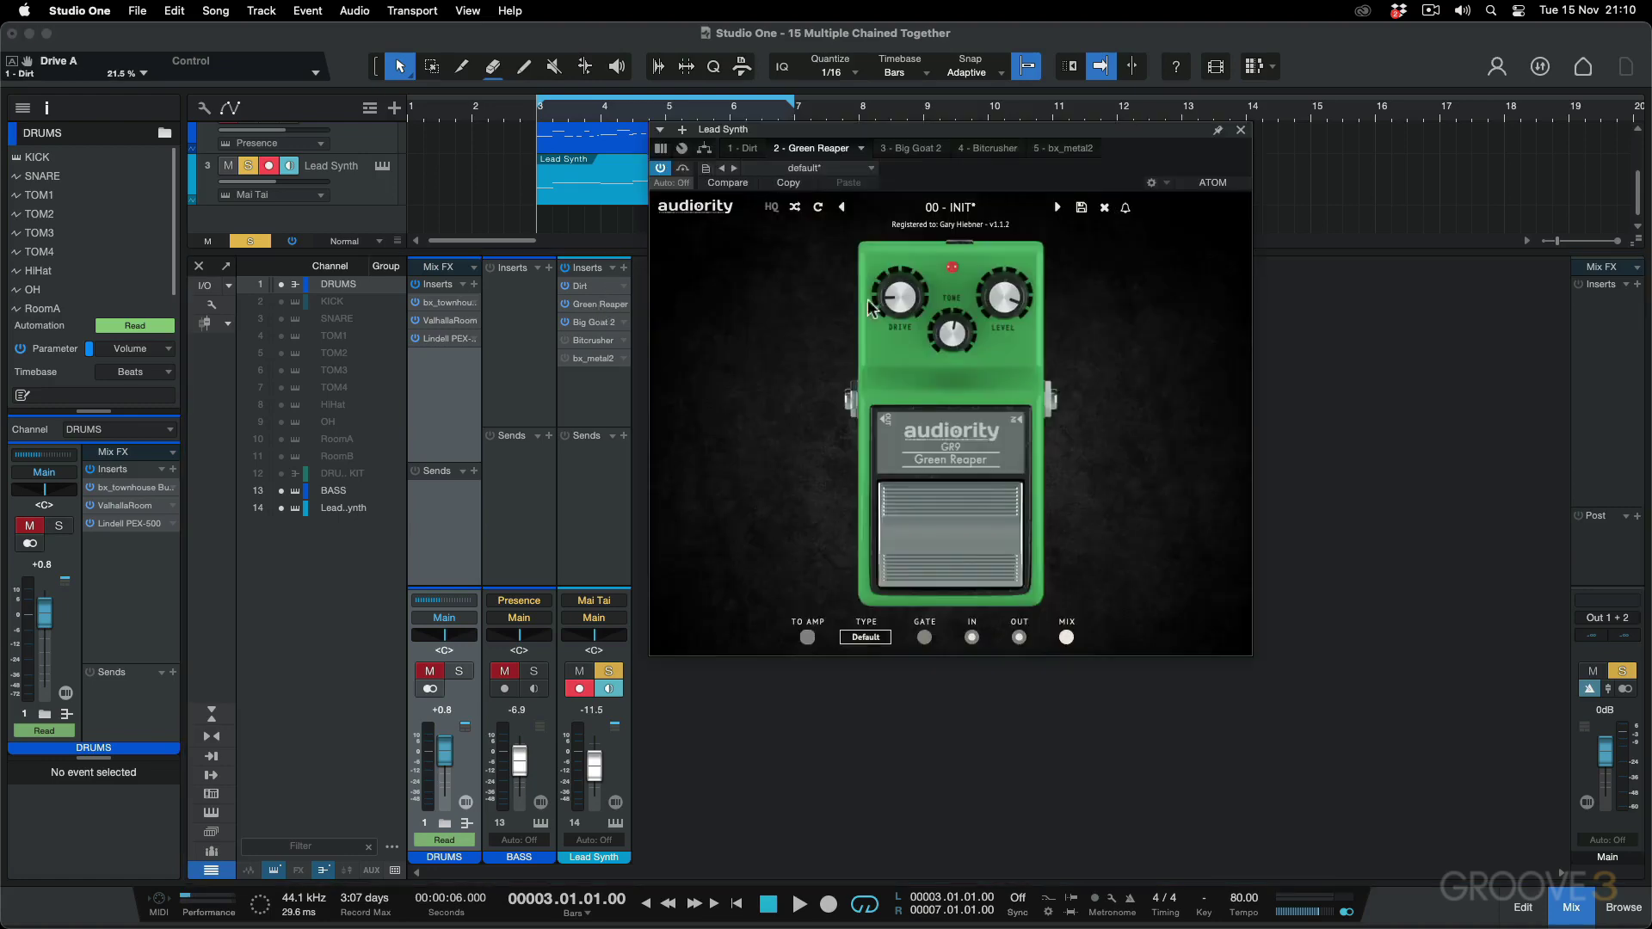
left_click(1240, 130)
Lower Big Goat 2's Sustain to 28.1%, then audition the full chain
left_click(590, 320)
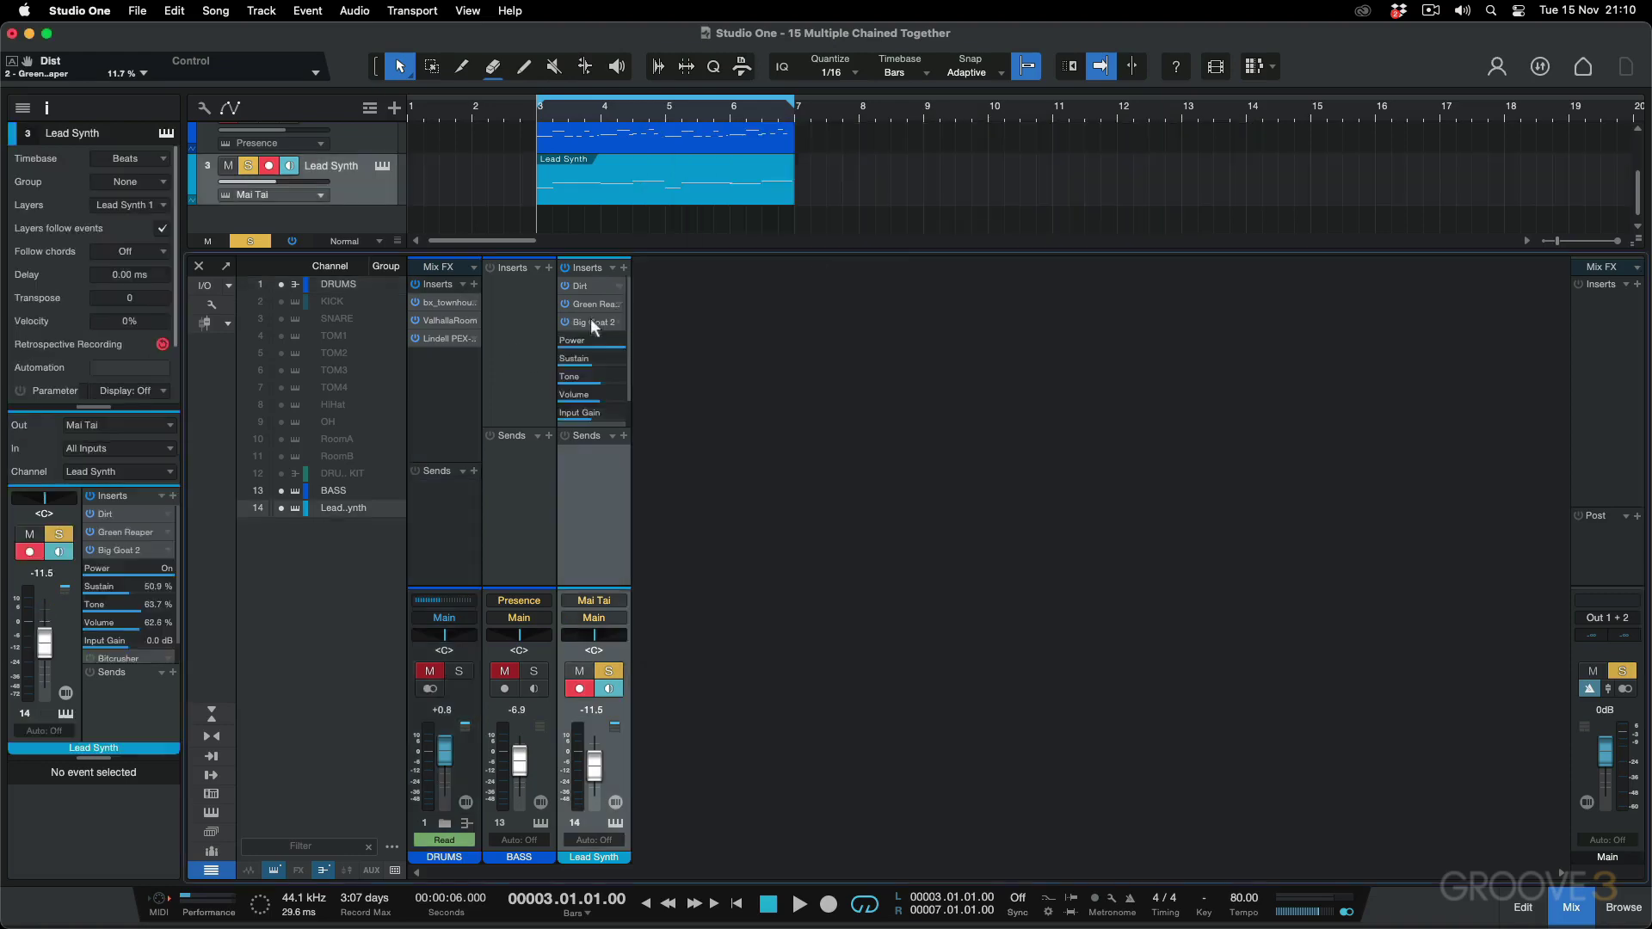
double_click(590, 322)
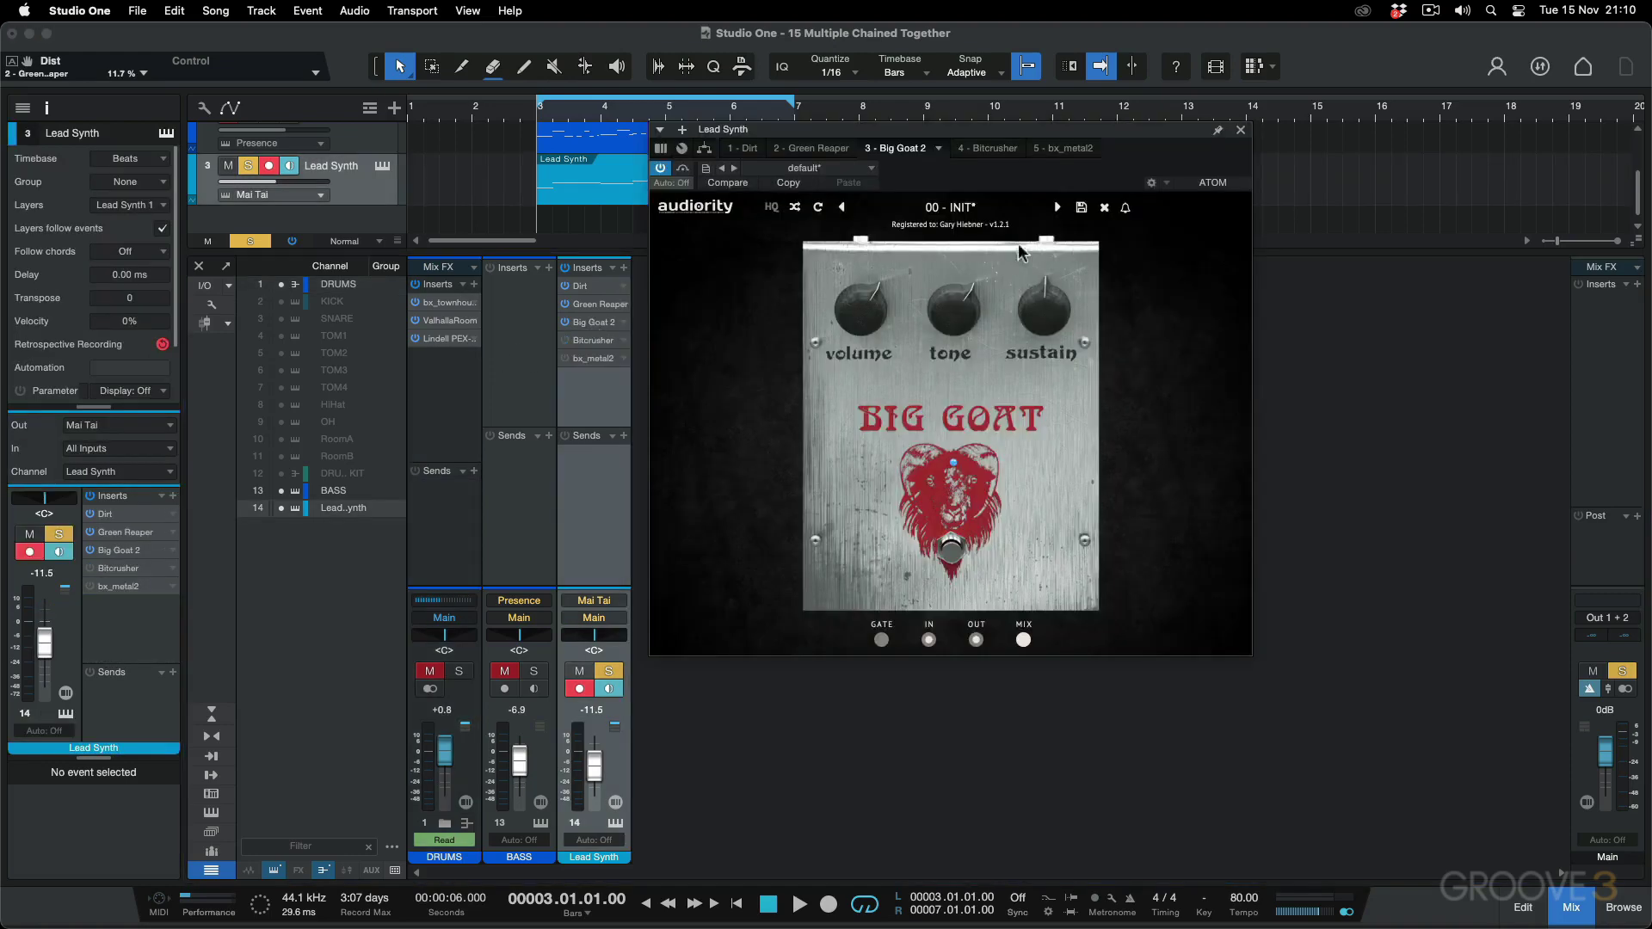
left_click_drag(1039, 308, 1031, 364)
left_click(1240, 130)
key("space")
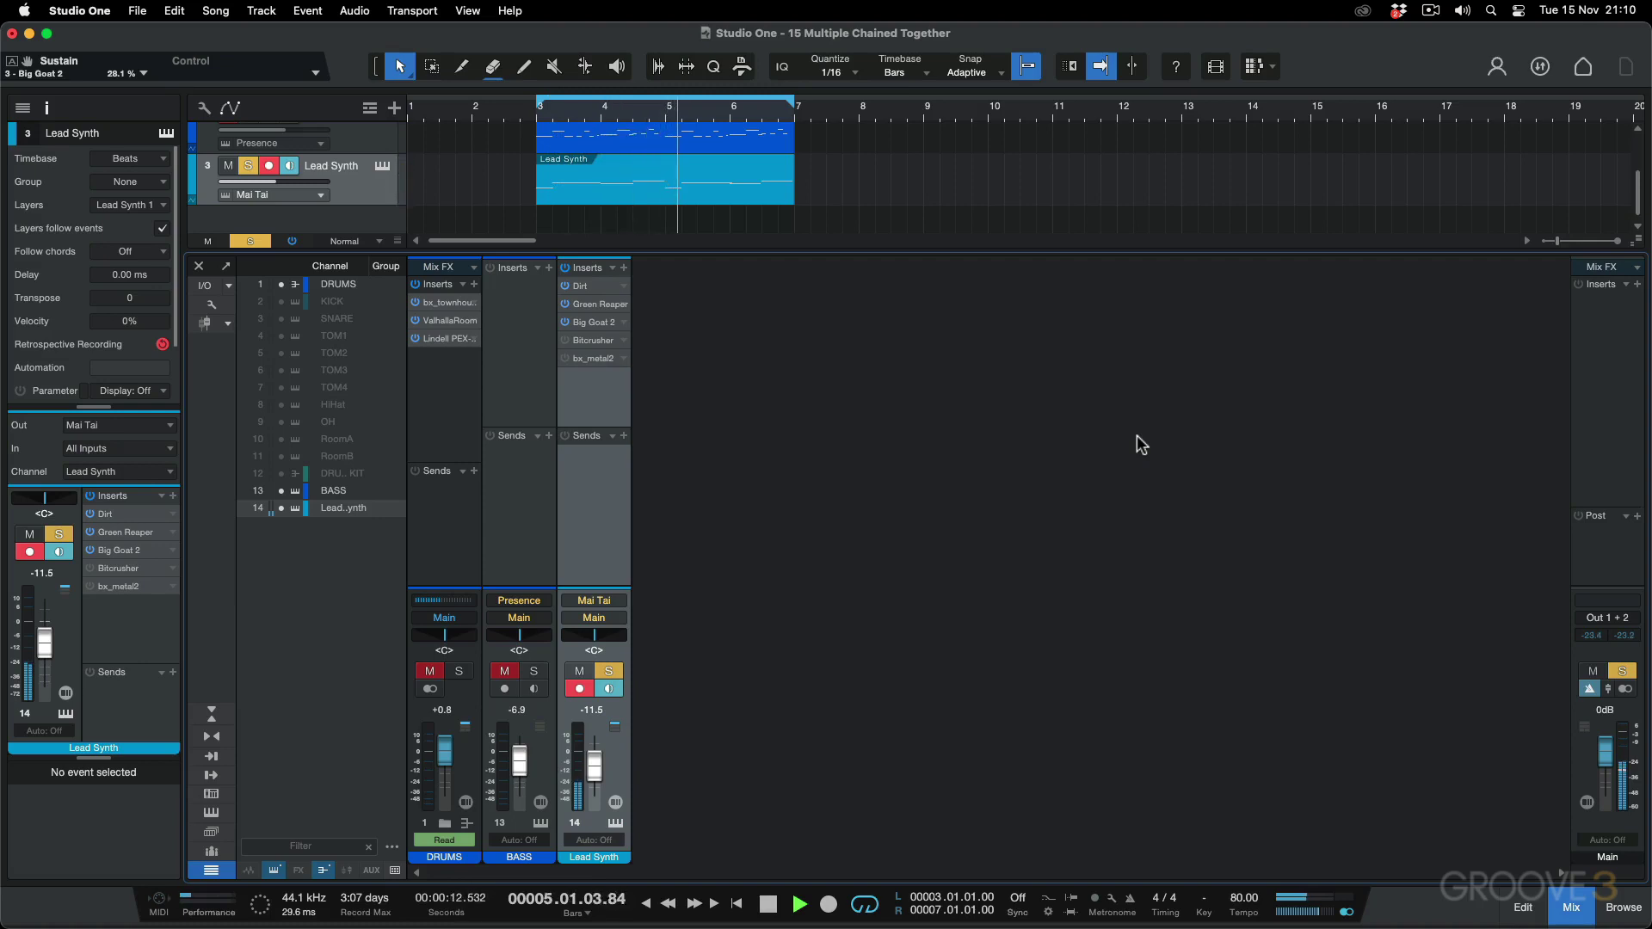
key("space")
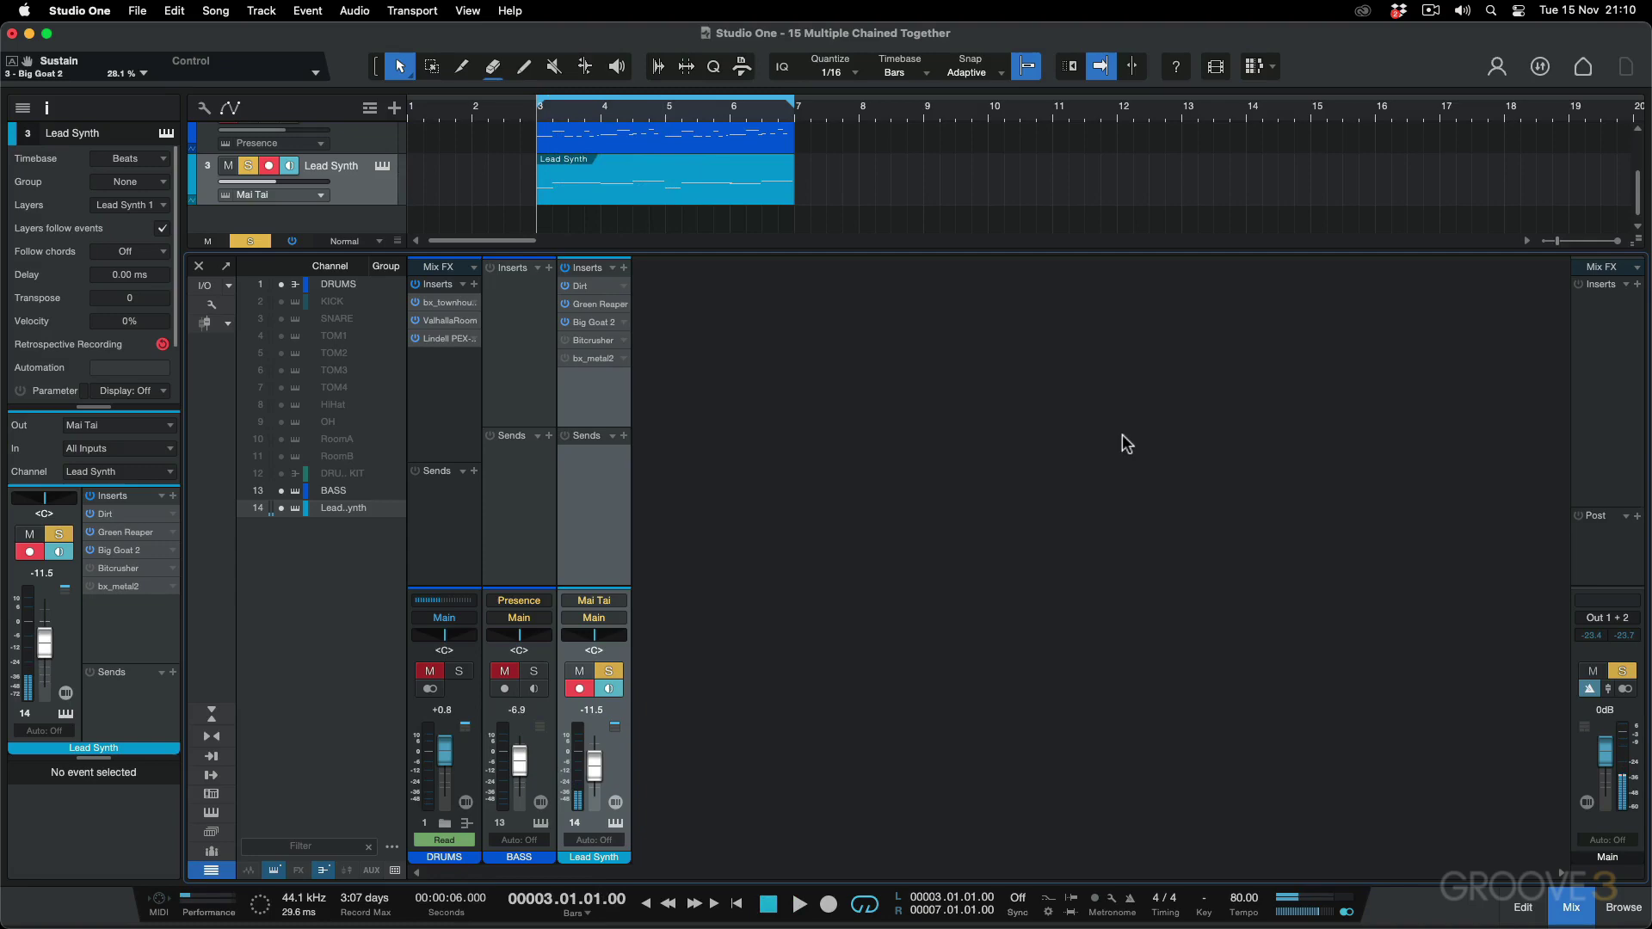
Set Bitcrusher to Bit Depth 16, Downsample 5 and Clip -8.94 dB while listening
double_click(586, 337)
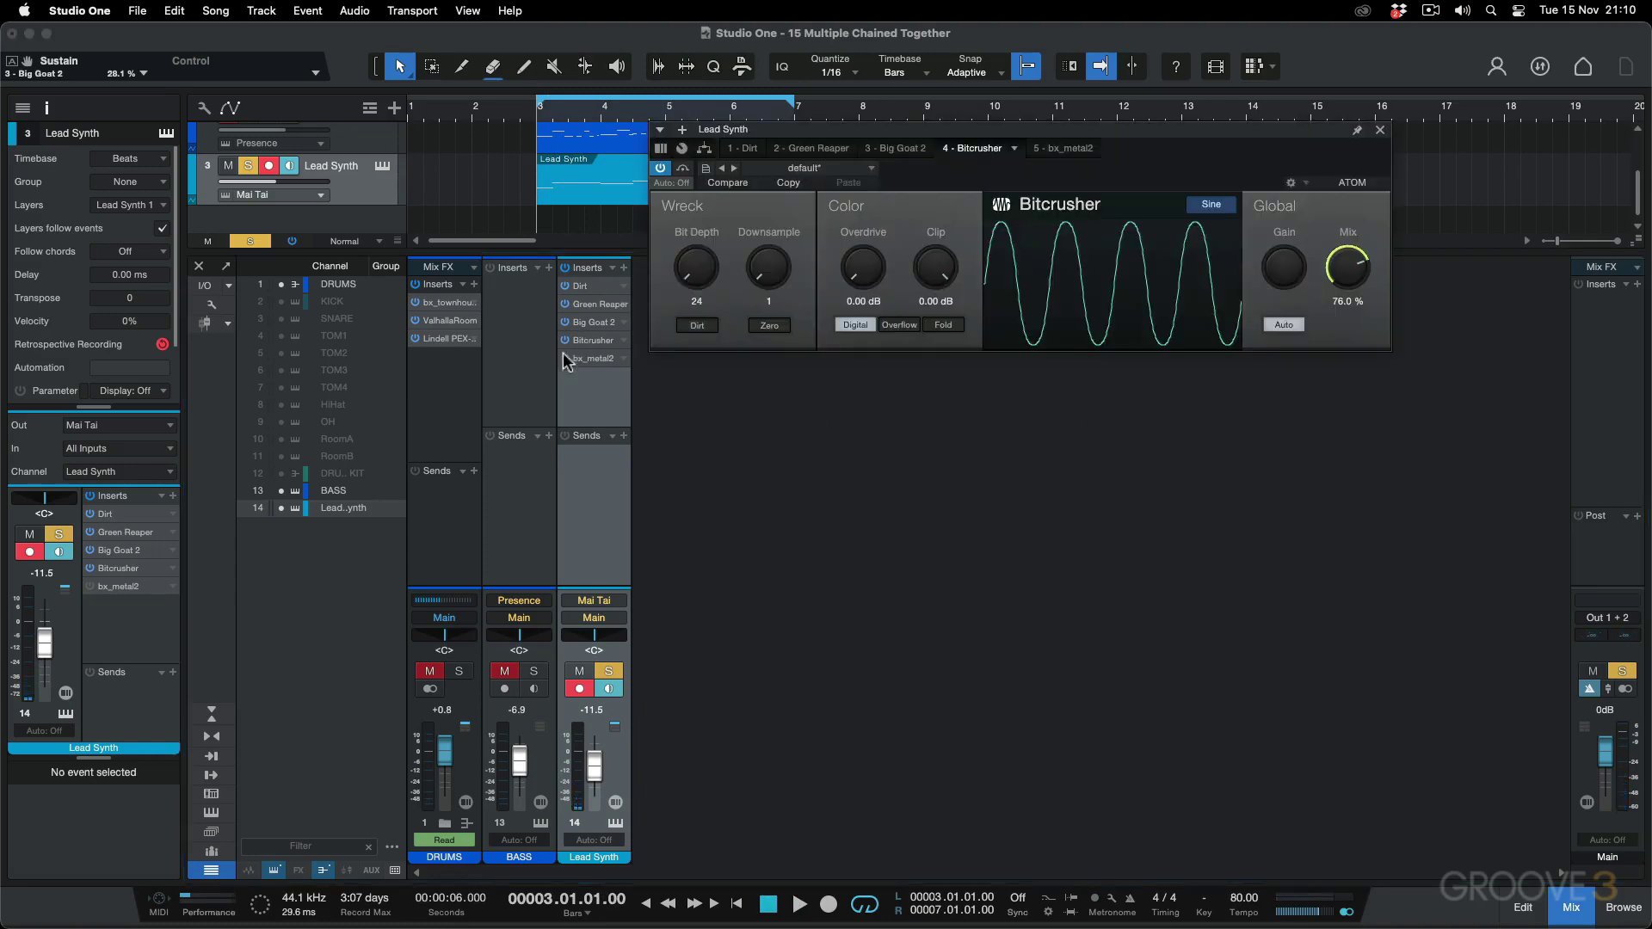
key("space")
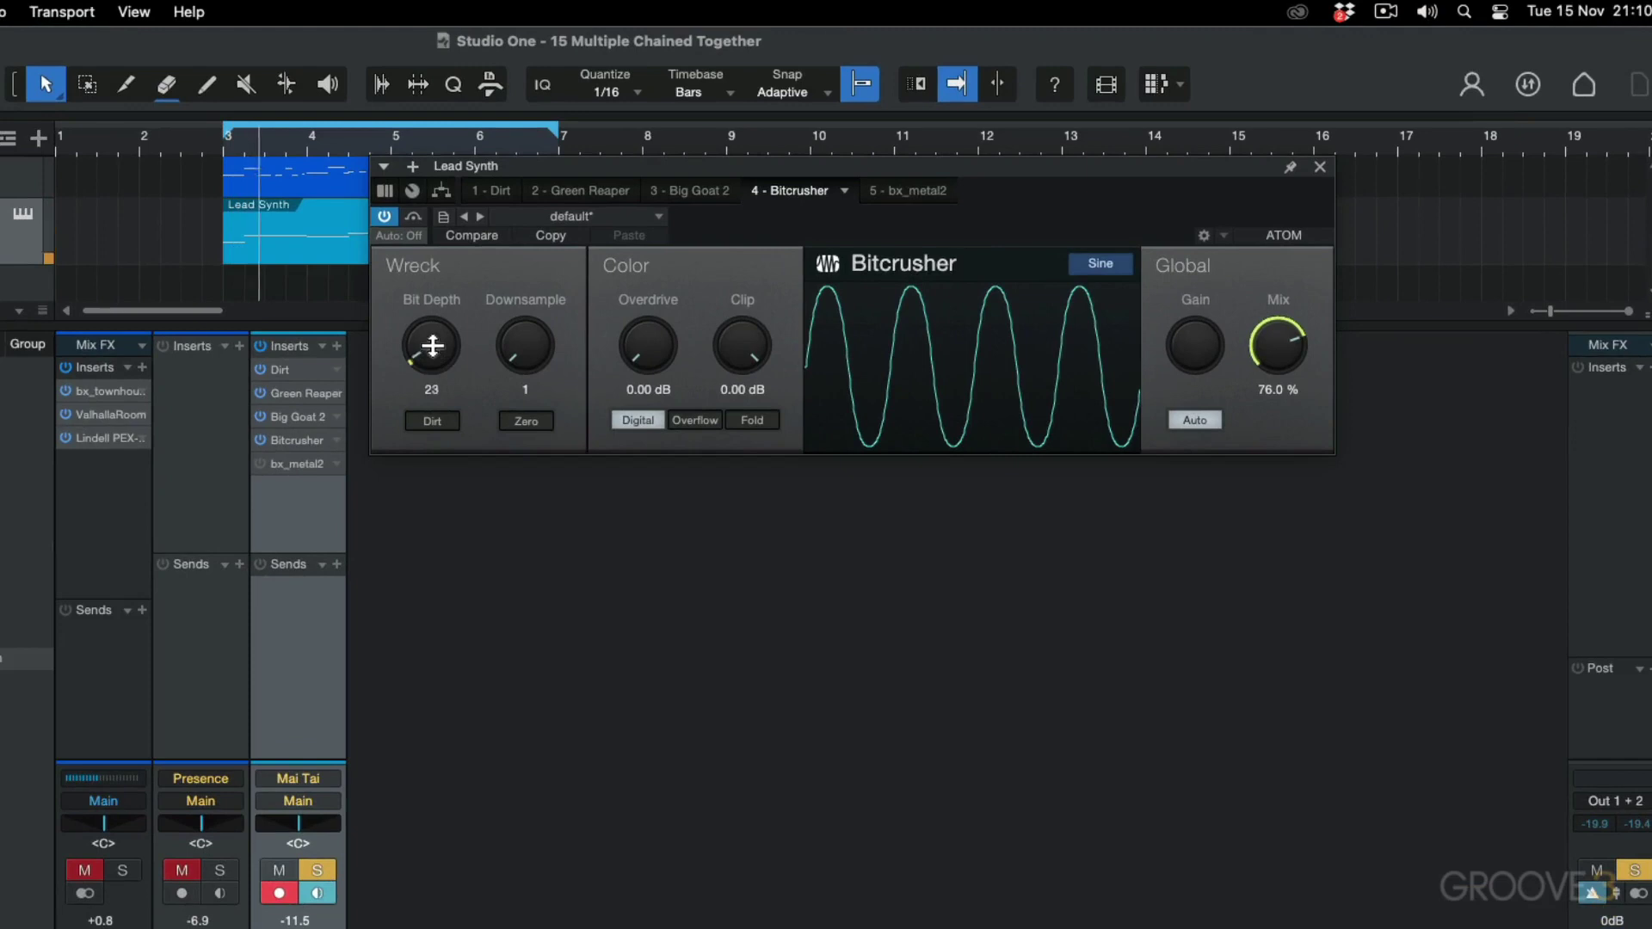
left_click_drag(432, 346, 432, 277)
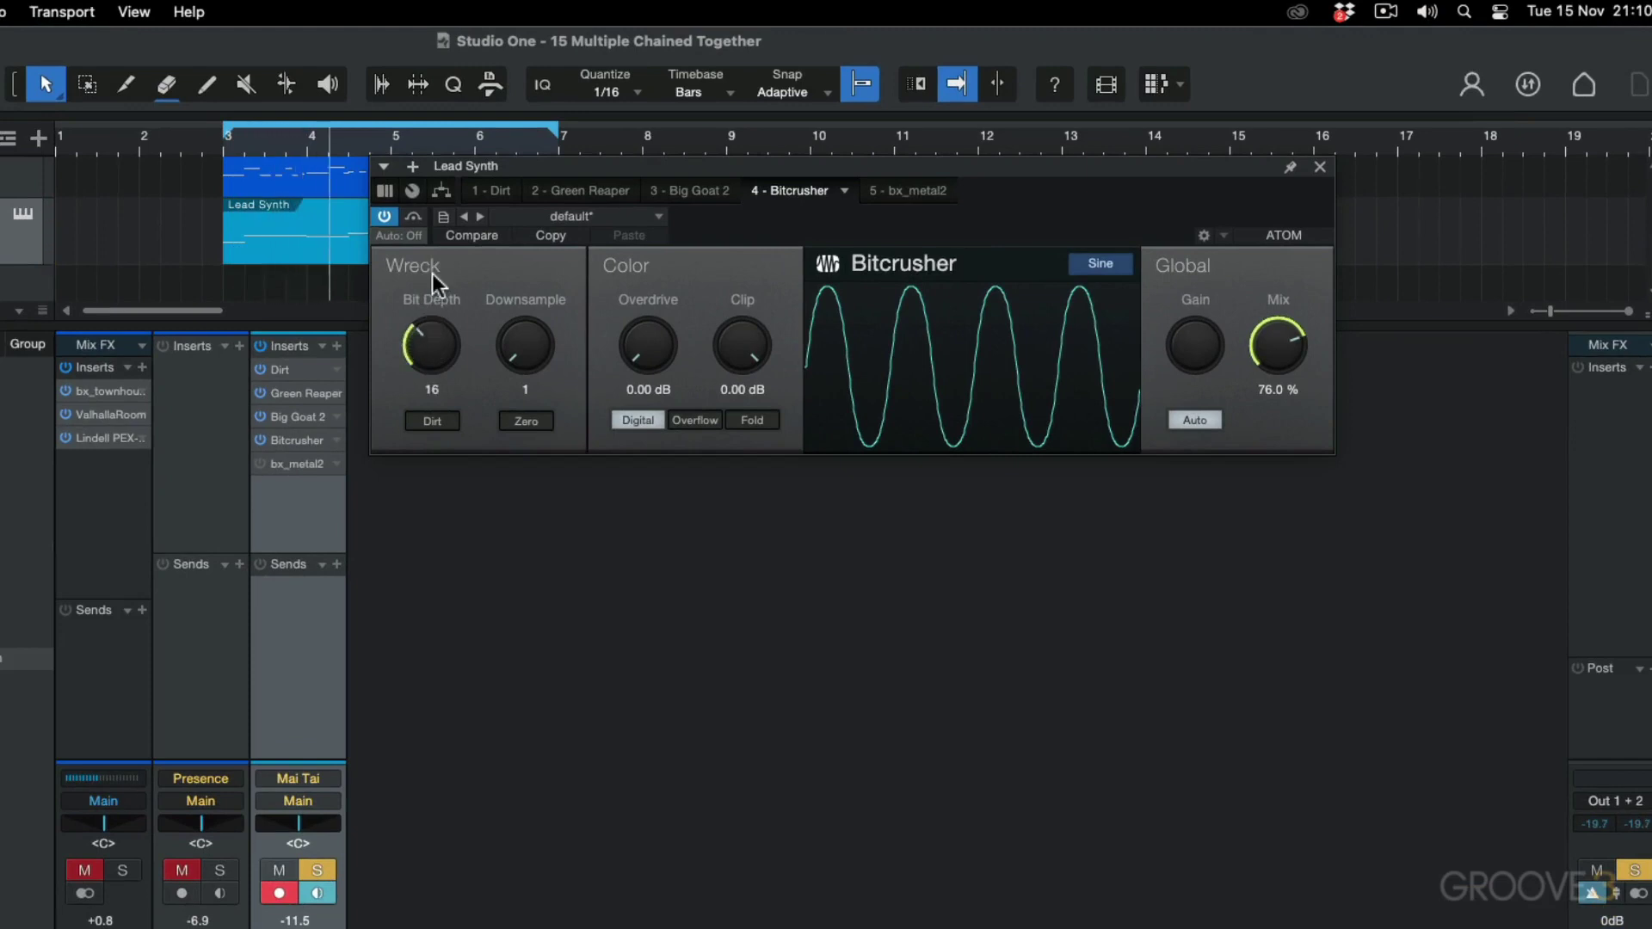
left_click_drag(540, 348, 540, 320)
left_click_drag(736, 346, 765, 537)
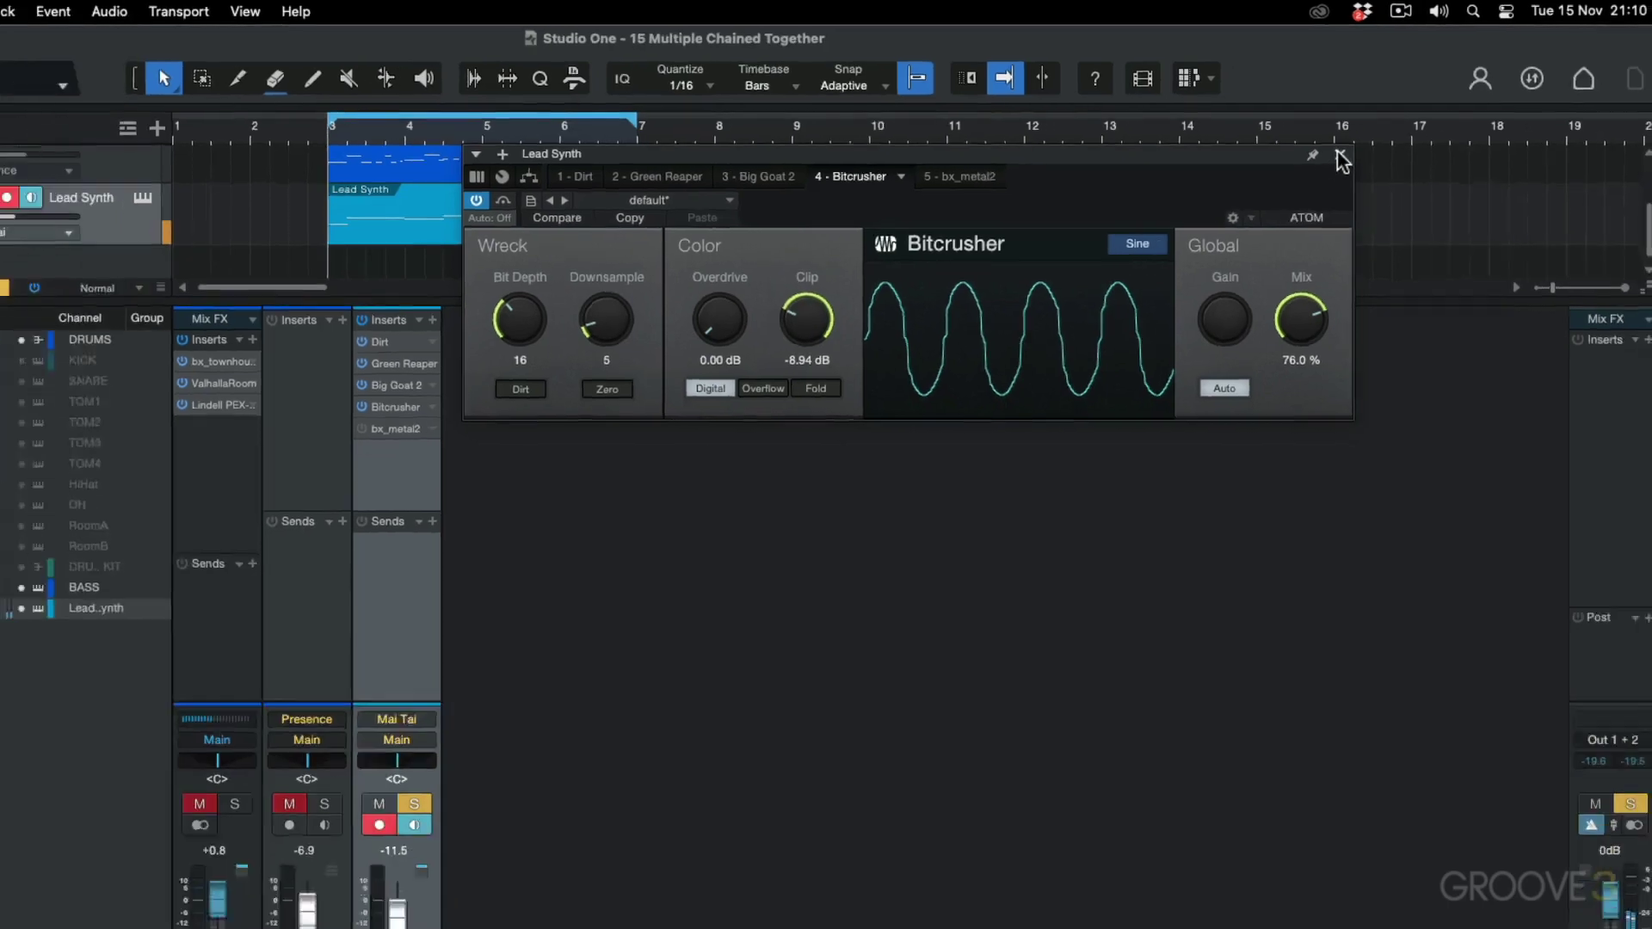
left_click(1320, 166)
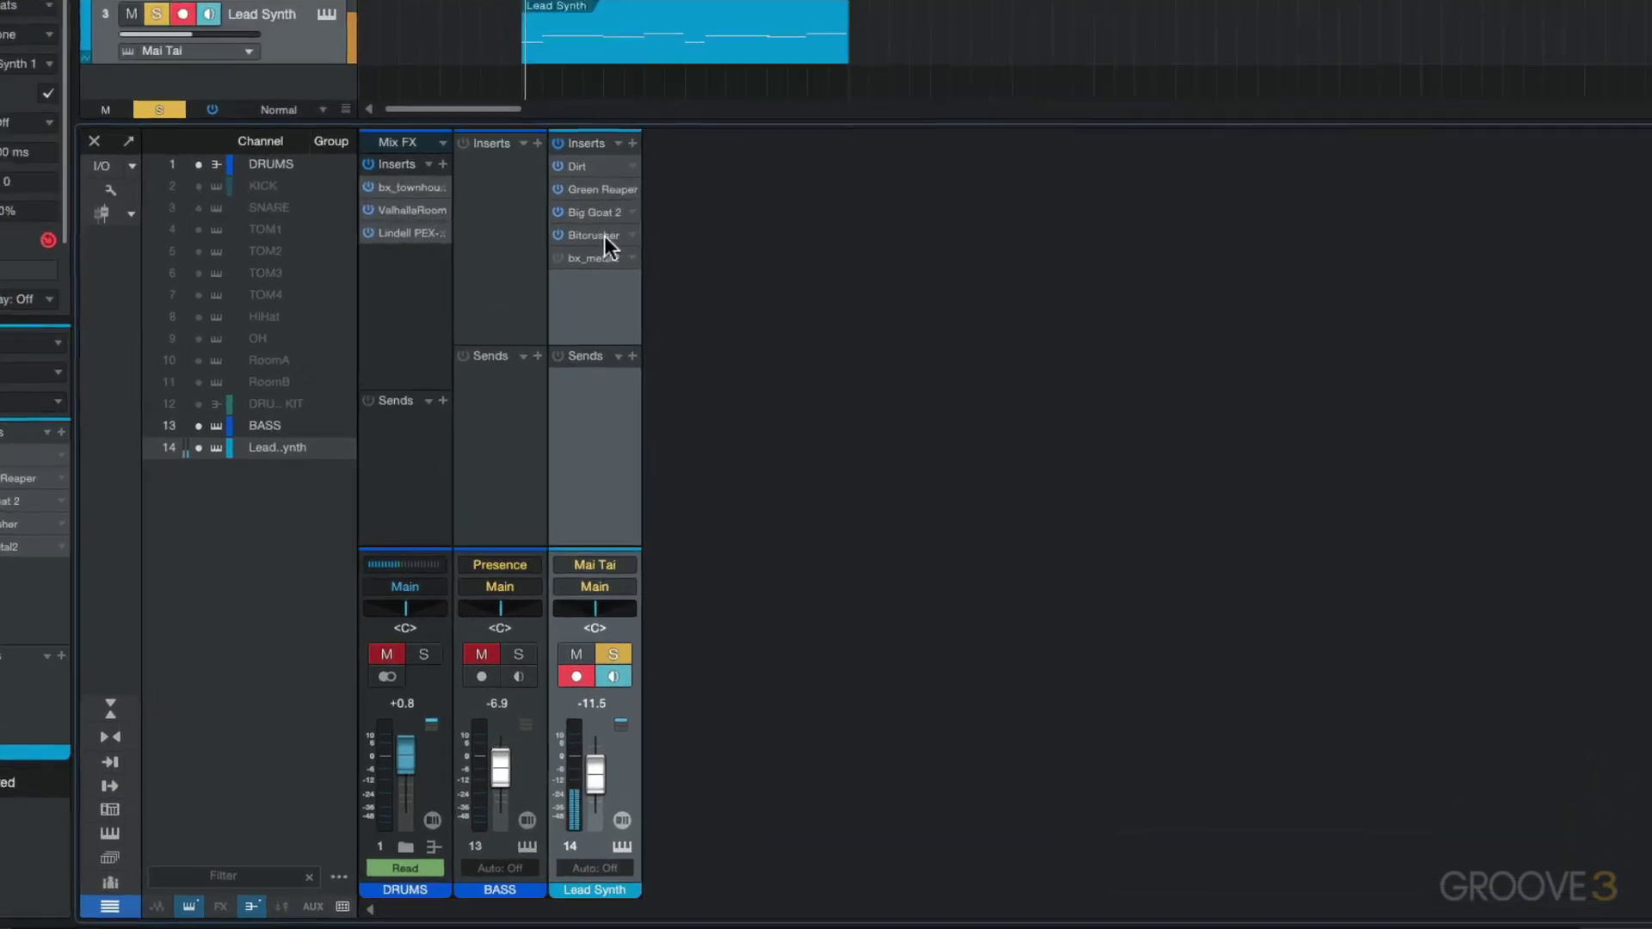
During playback, drag Bitcrusher and Big Goat 2 to the top two insert slots
key("space")
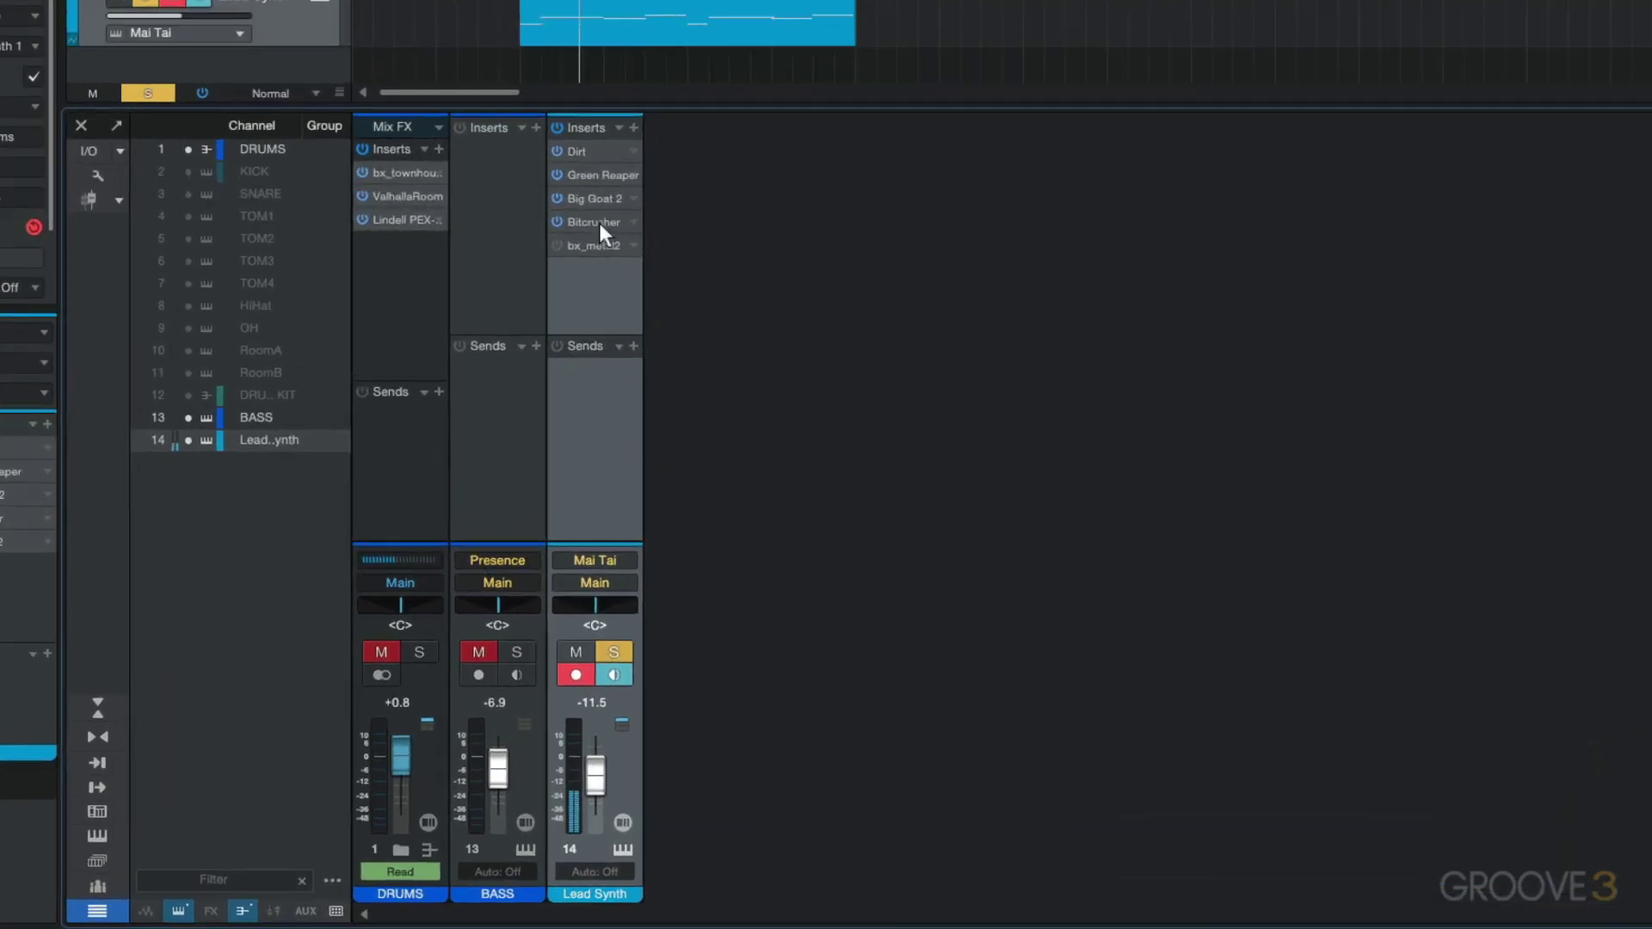
left_click_drag(601, 222, 605, 195)
left_click_drag(597, 224, 599, 148)
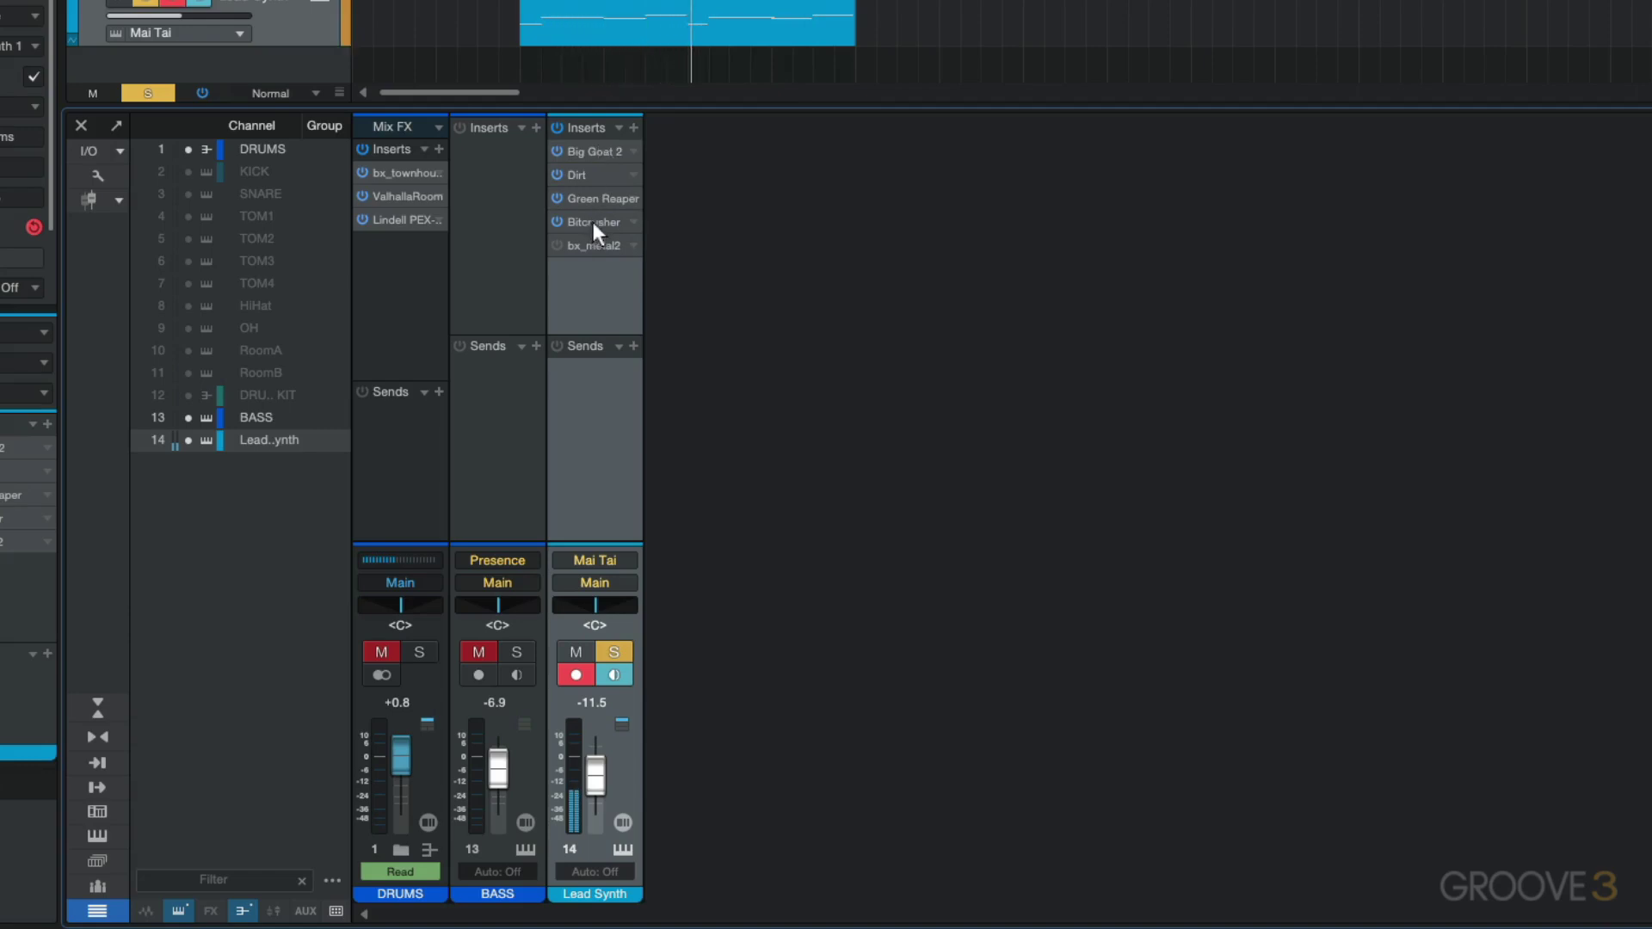
left_click_drag(592, 222, 594, 141)
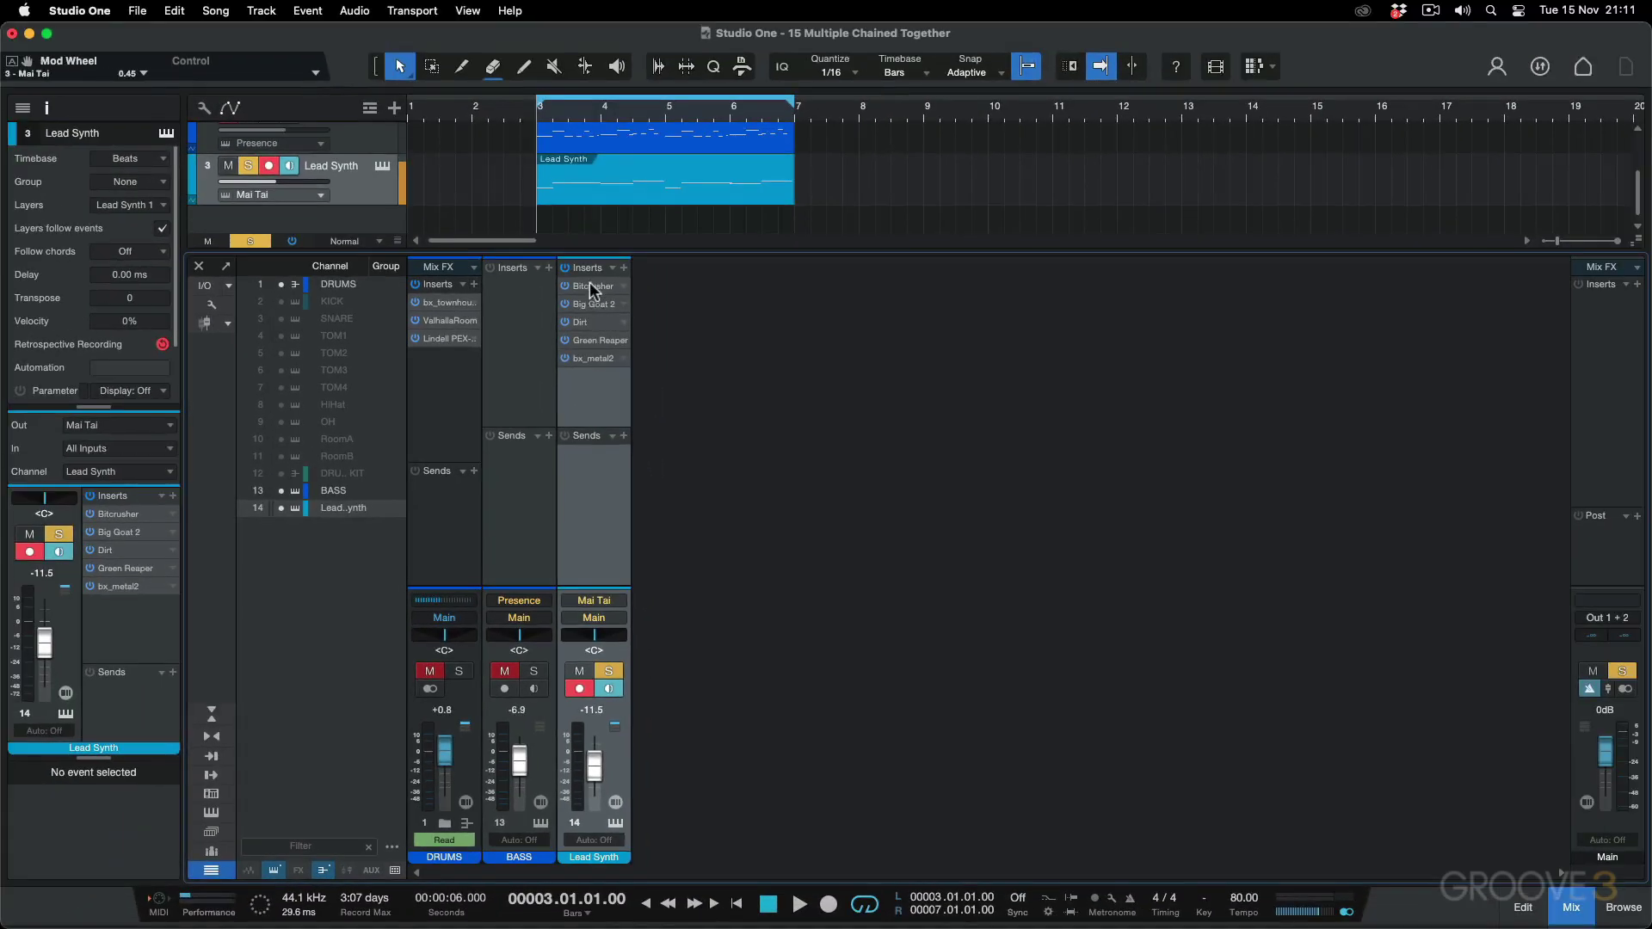
Set bx_metal2 to Dist 10.0, Level about 9.0, mid frequency near 1622.6 Hz, mids +2.47 dB
left_click(598, 248)
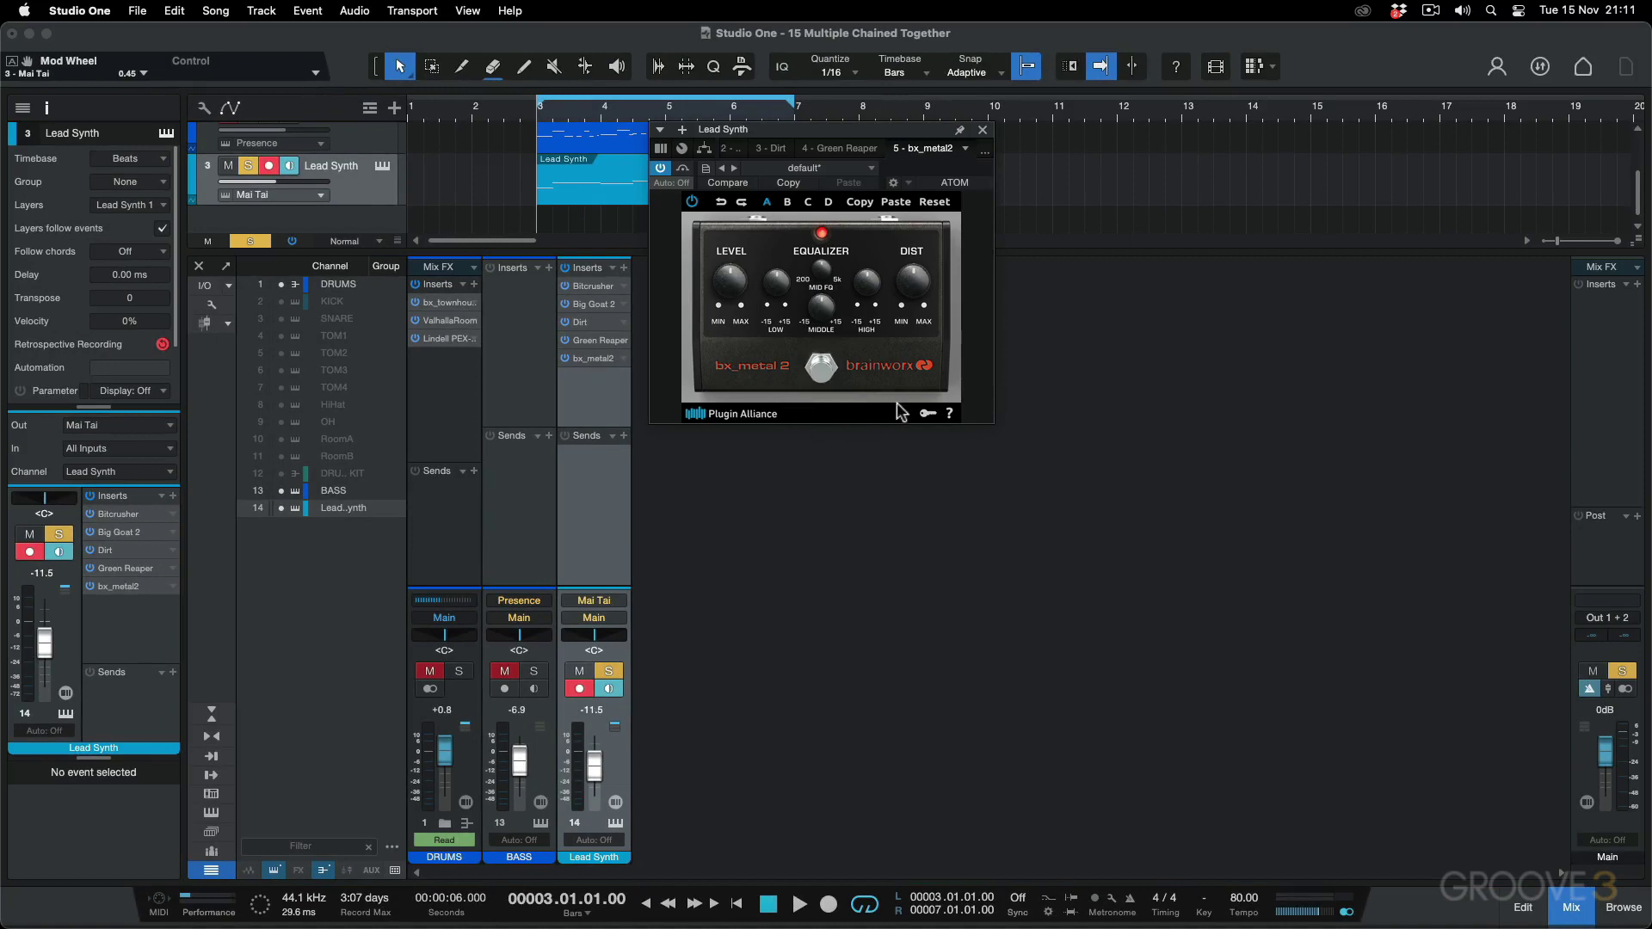
key("space")
left_click_drag(897, 274, 905, 256)
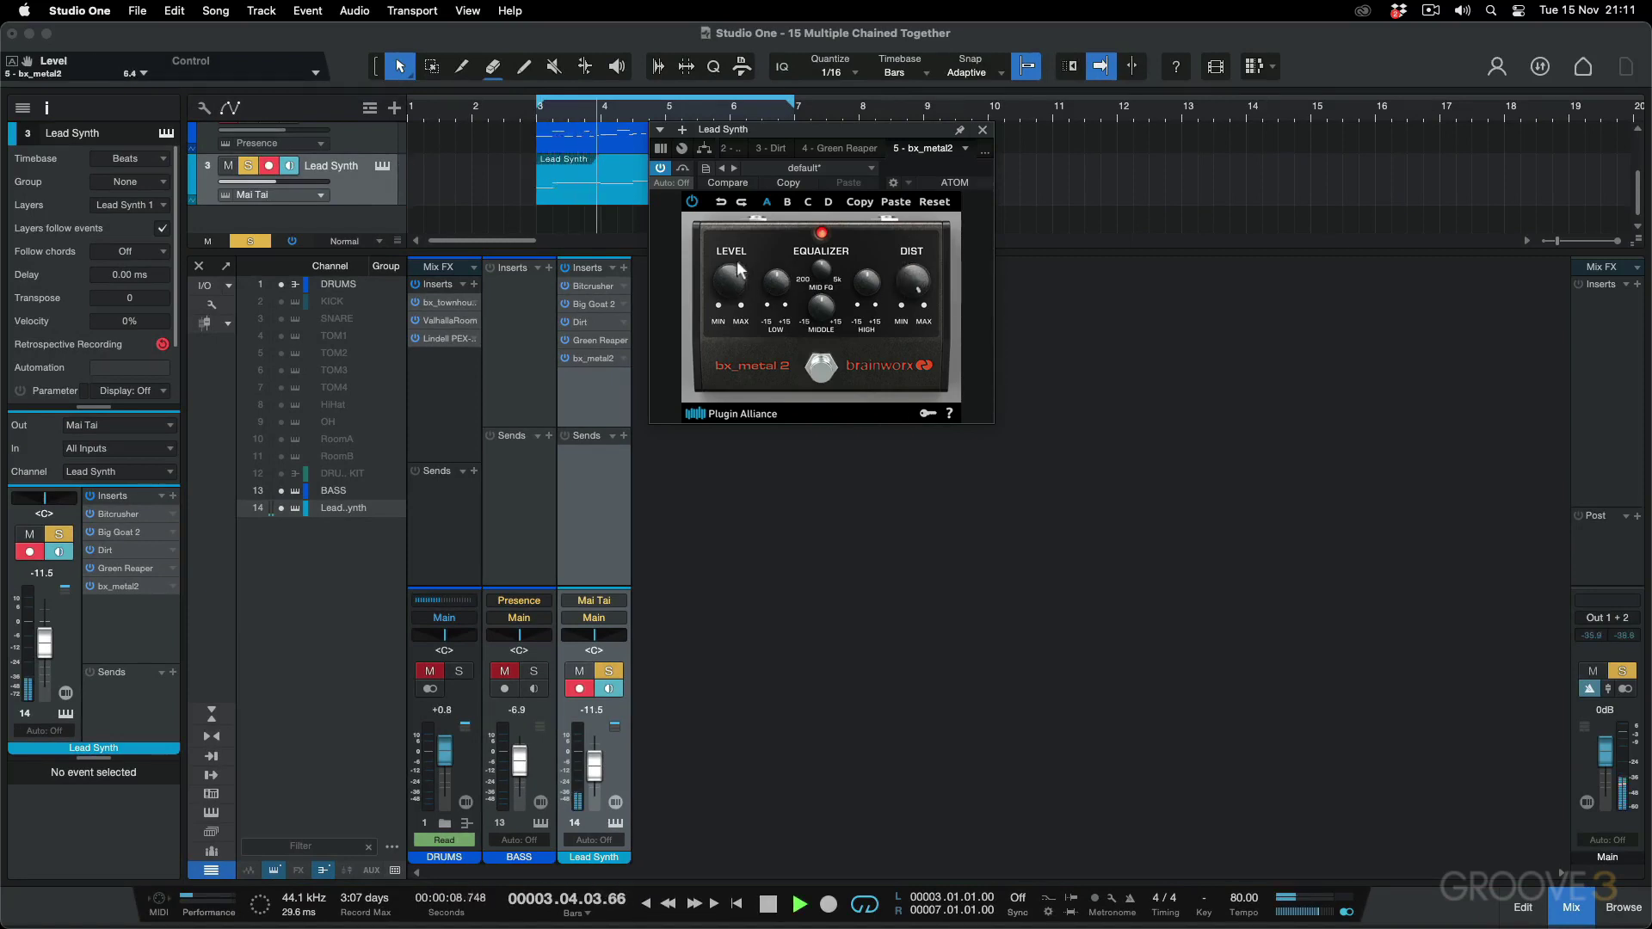
left_click_drag(738, 289, 739, 217)
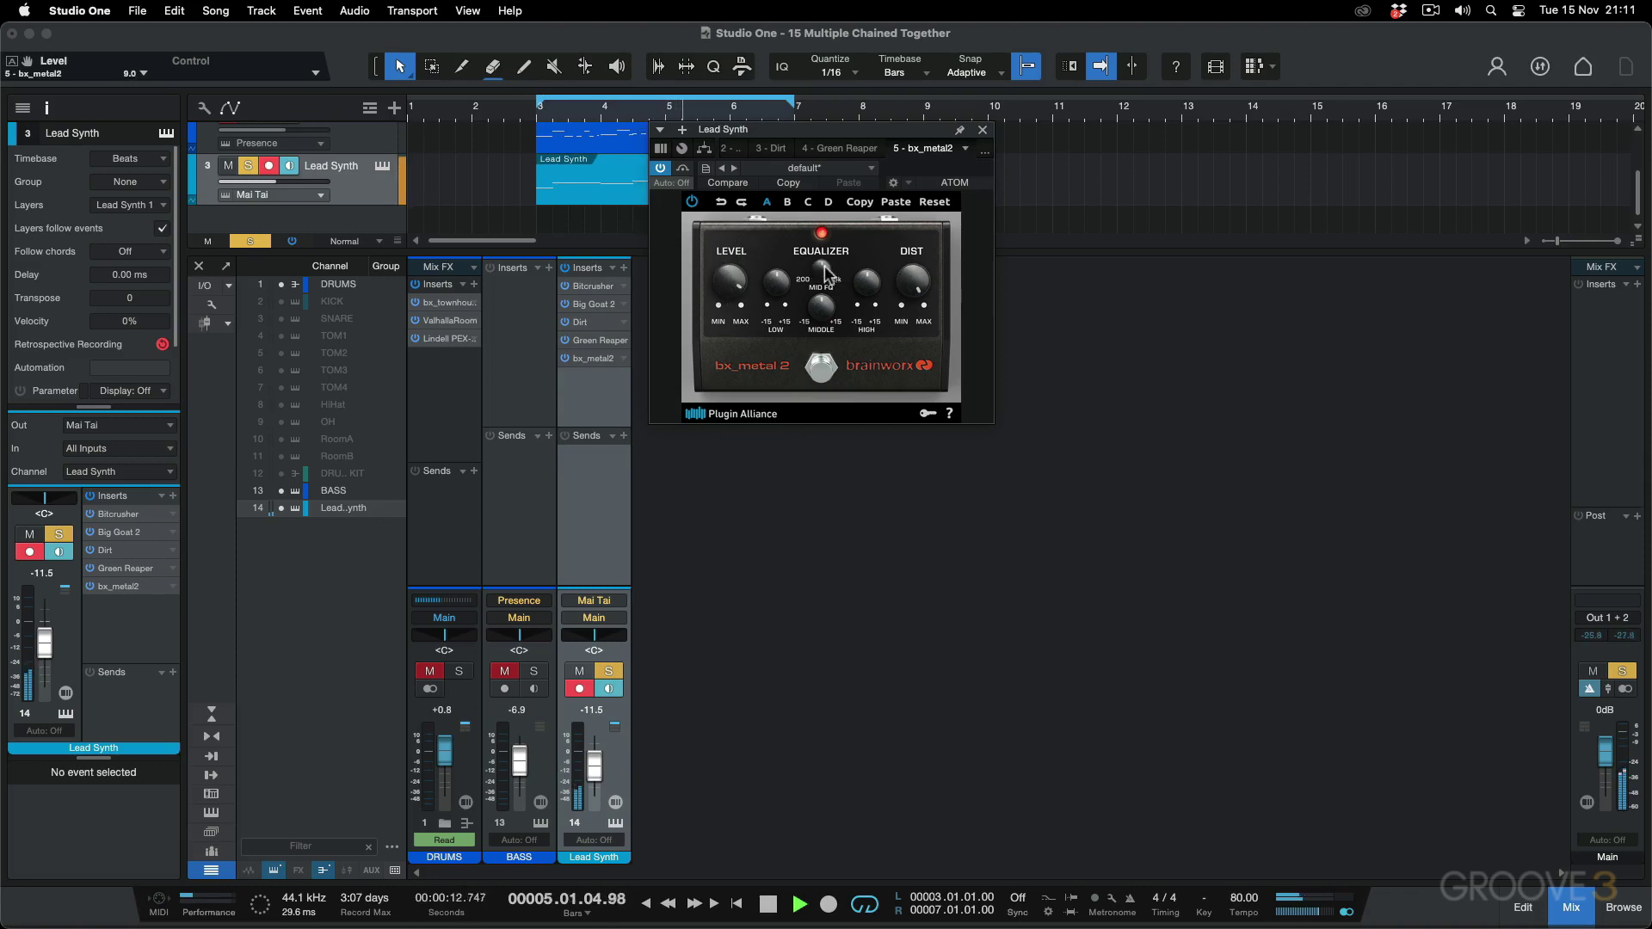
left_click_drag(824, 265, 825, 246)
key("space")
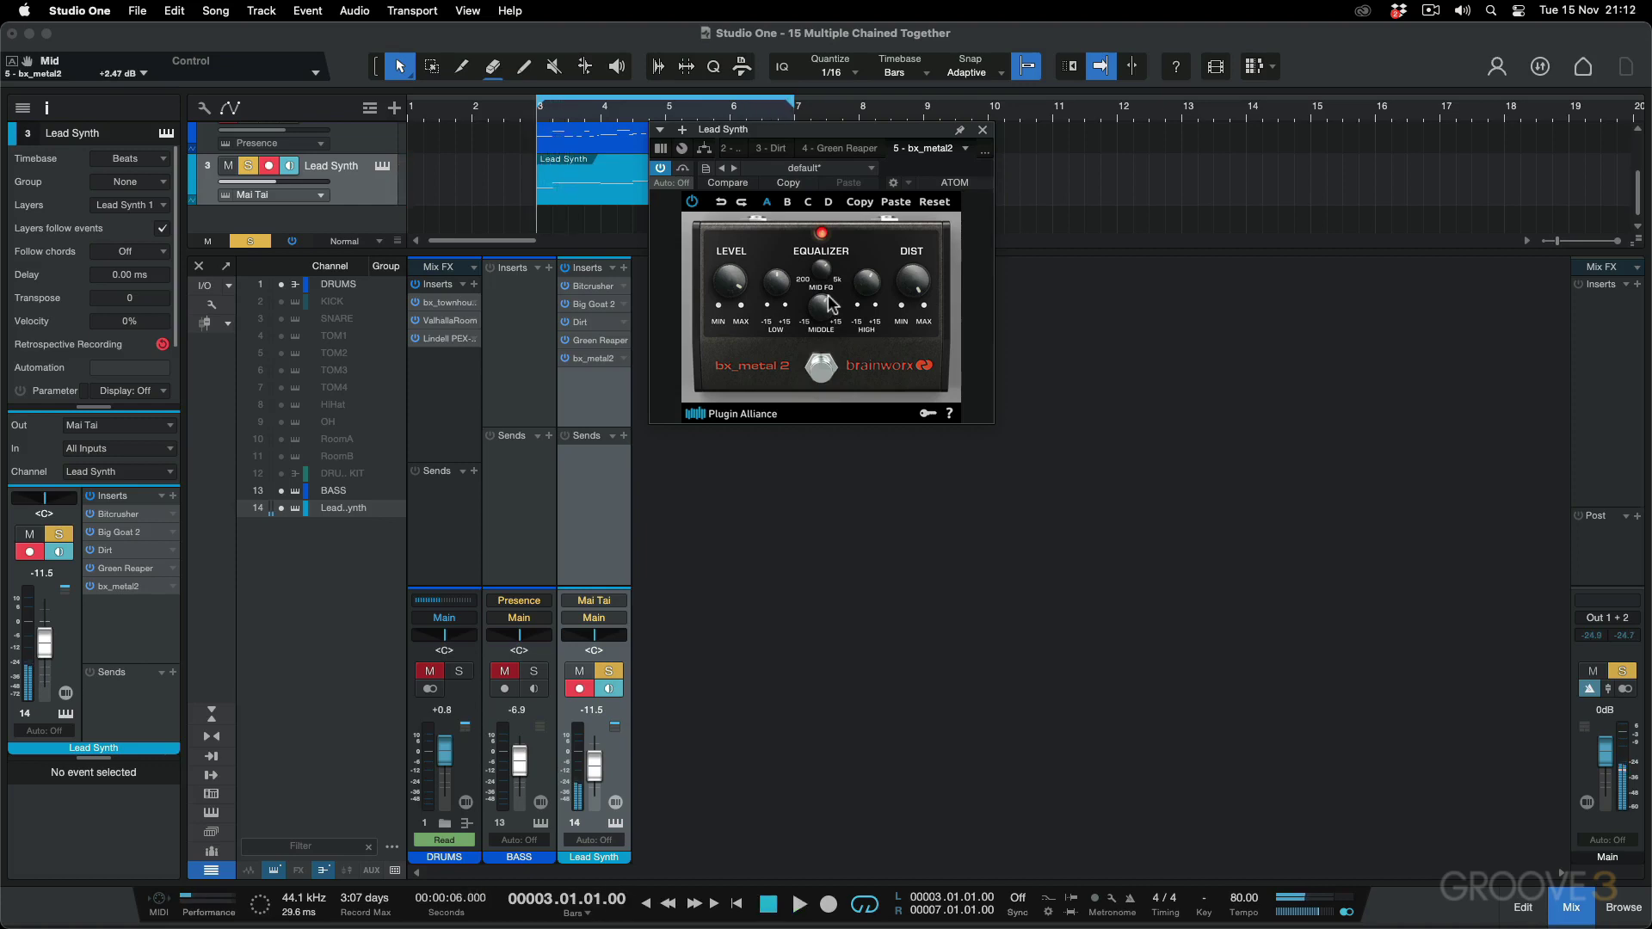
Check Bitcrusher and Big Goat 2, then raise Dirt's Drive B to 96.5%
left_click(614, 284)
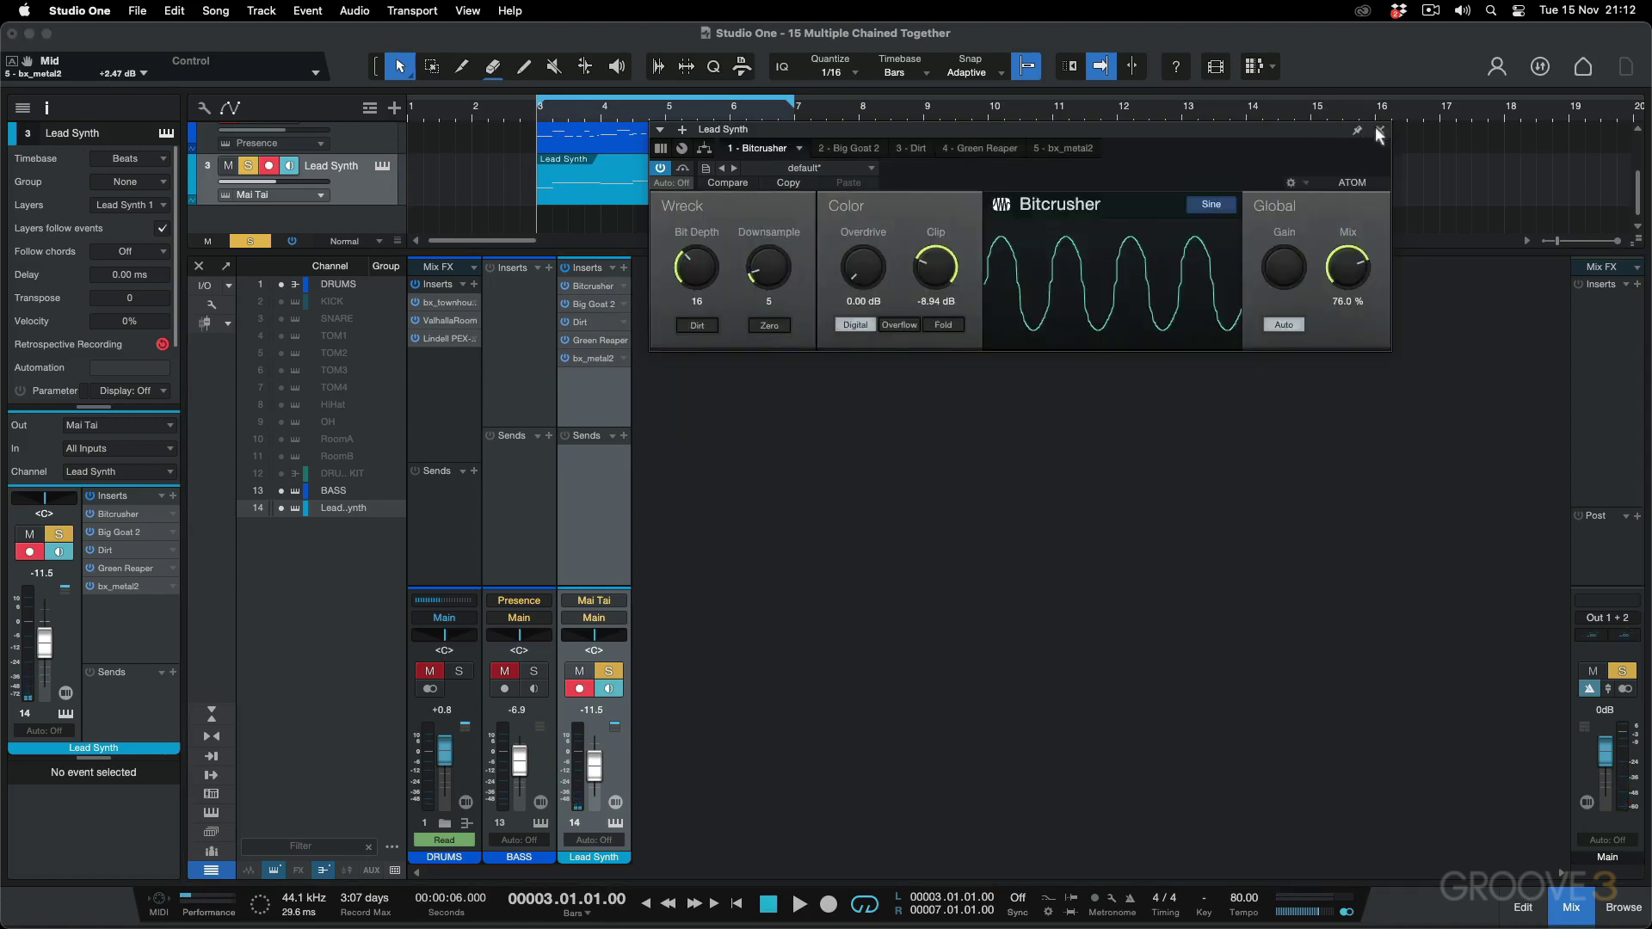
left_click(1380, 131)
left_click(606, 304)
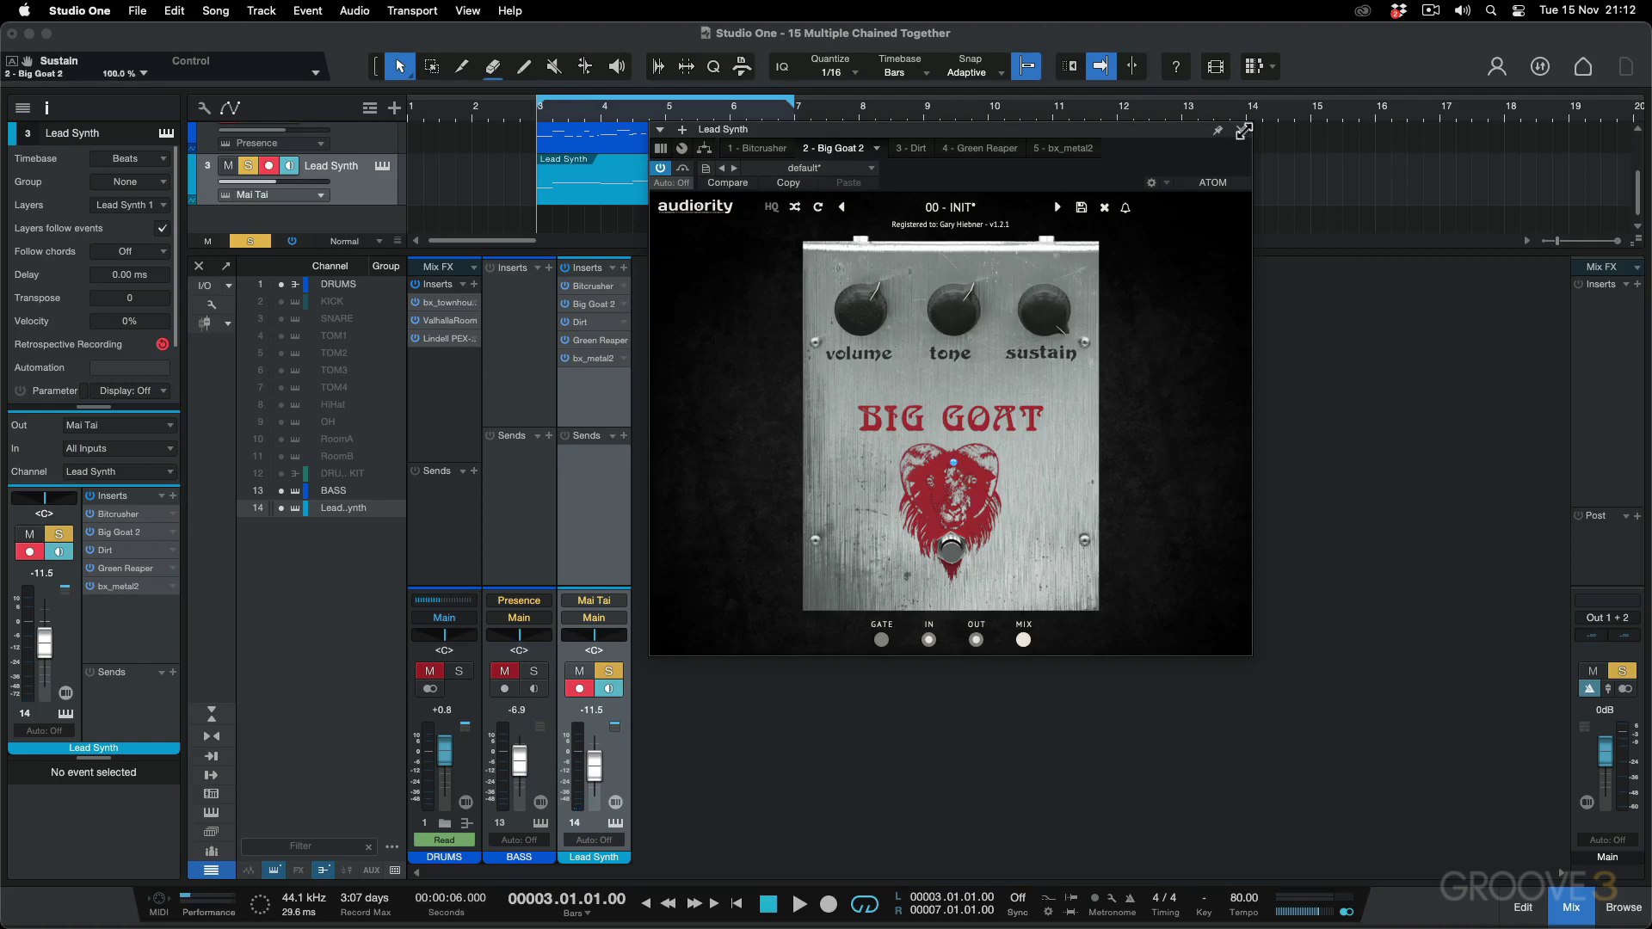
left_click(1240, 130)
left_click(591, 322)
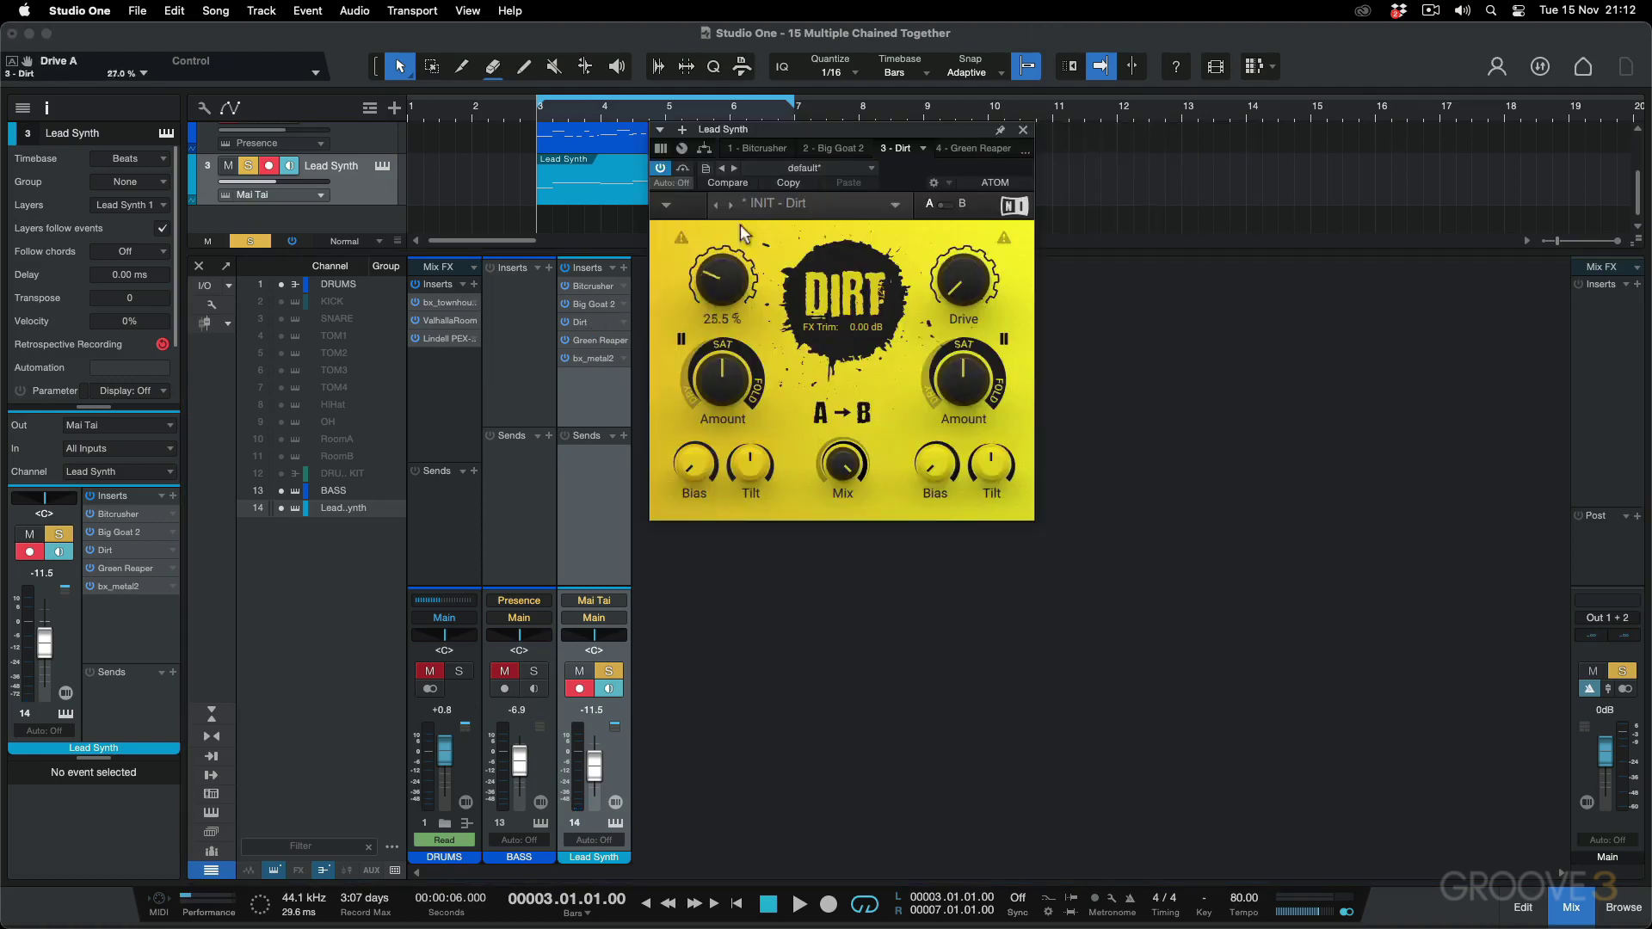
left_click_drag(968, 293, 984, 266)
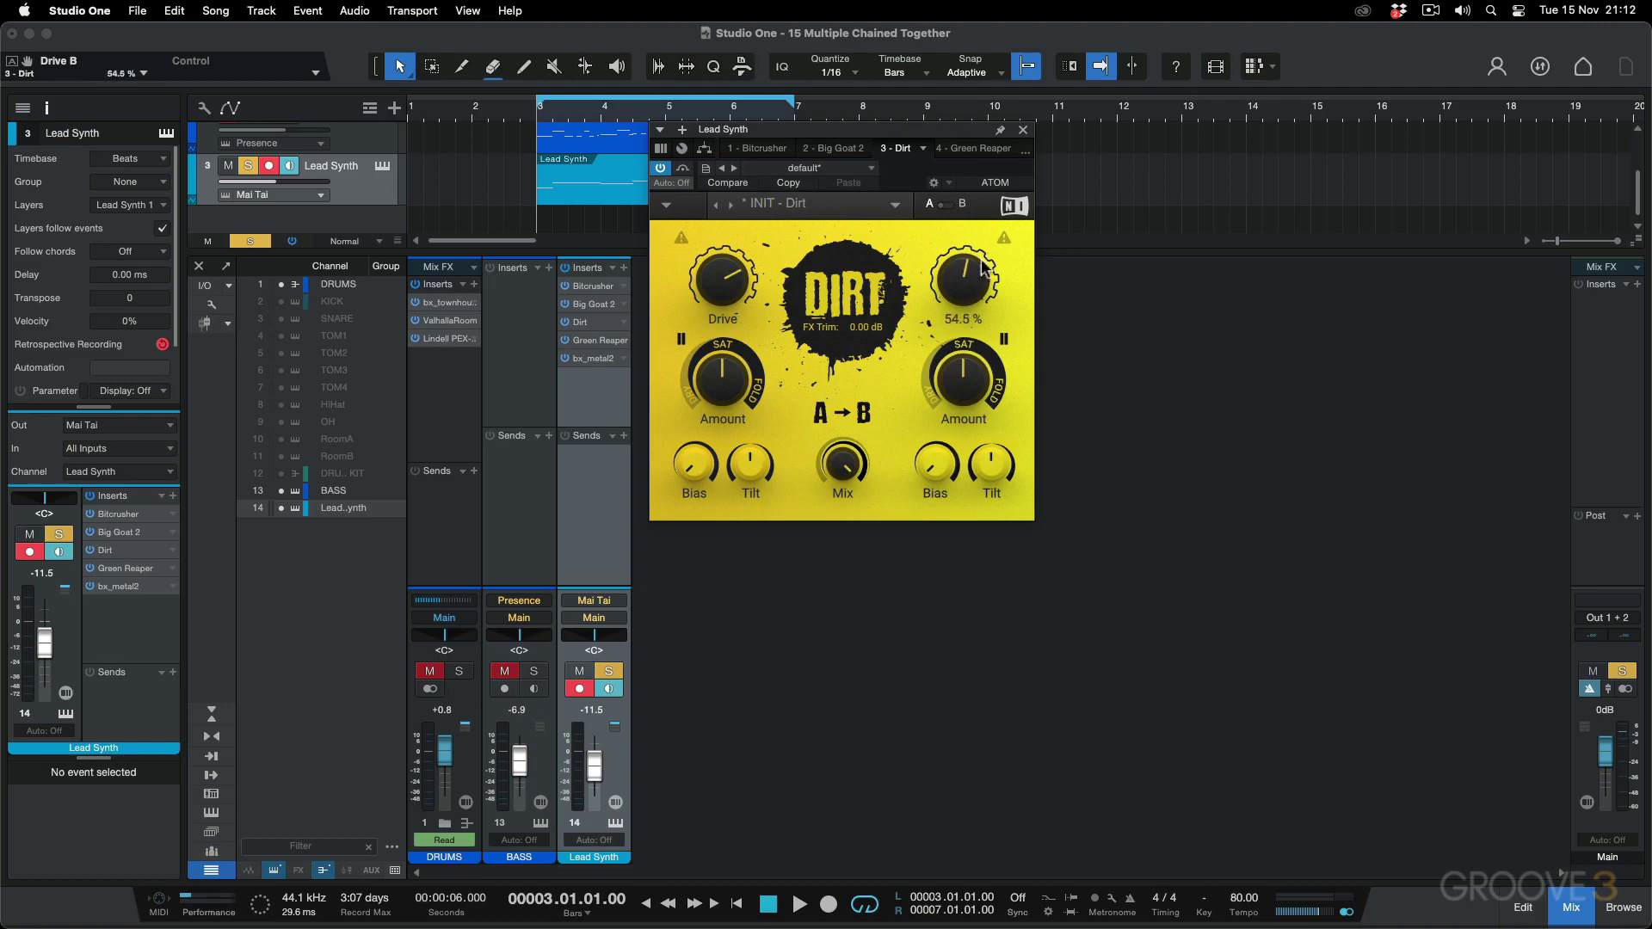
left_click(1021, 132)
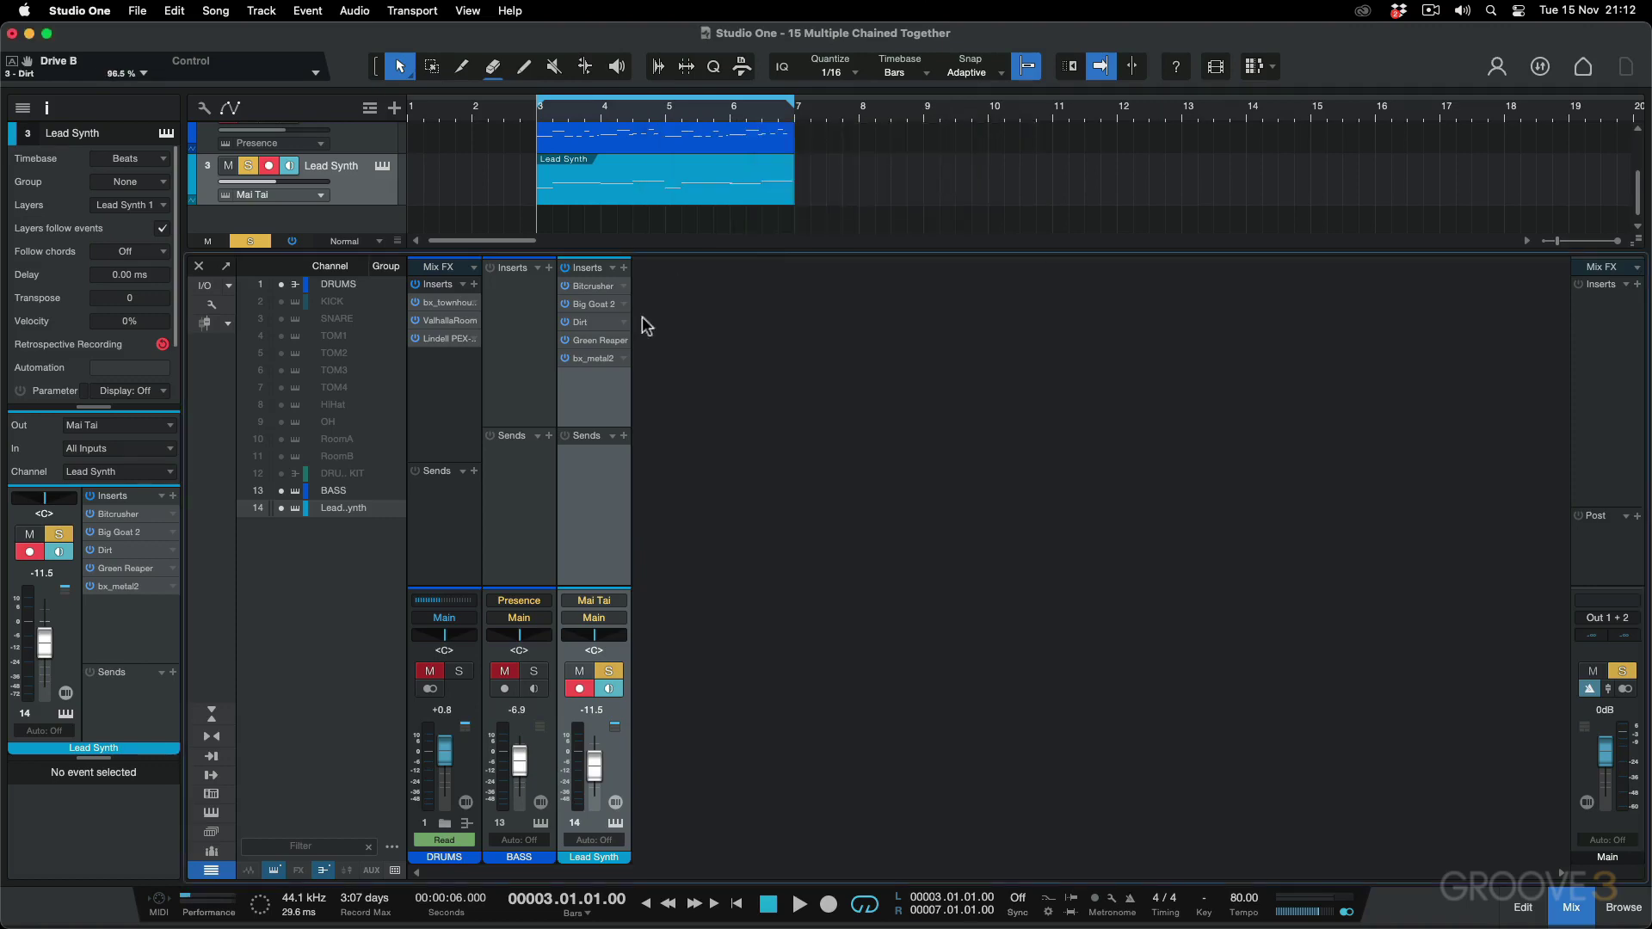
Review the Green Reaper and bx_metal2 settings, closing each editor afterwards
double_click(596, 340)
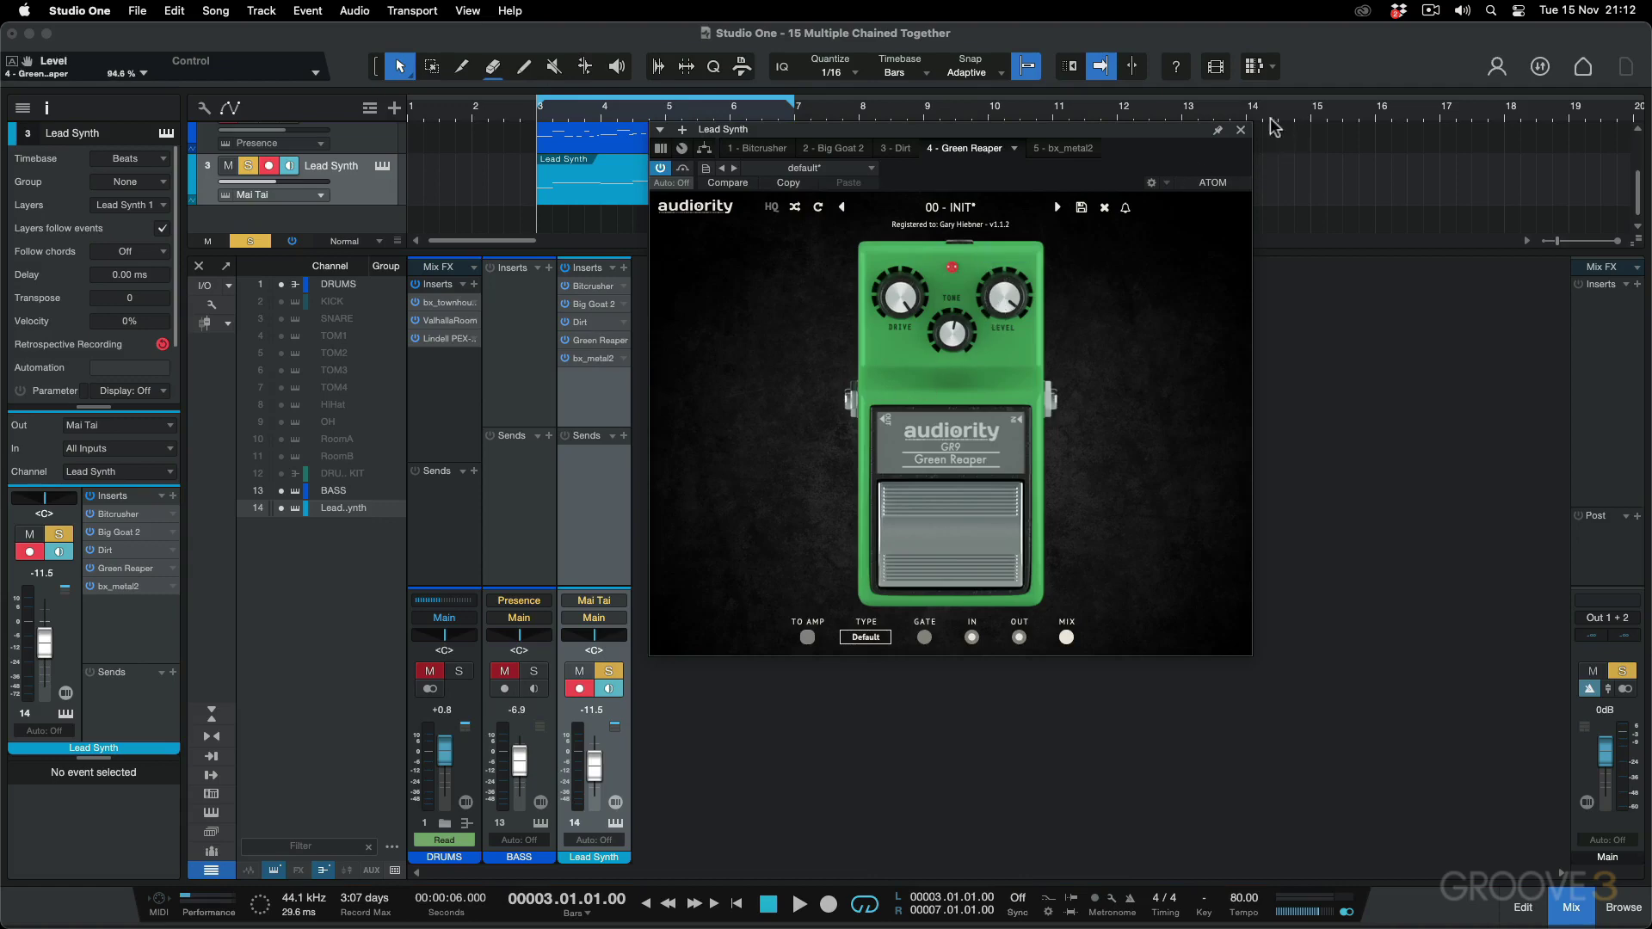
left_click(1240, 130)
double_click(594, 358)
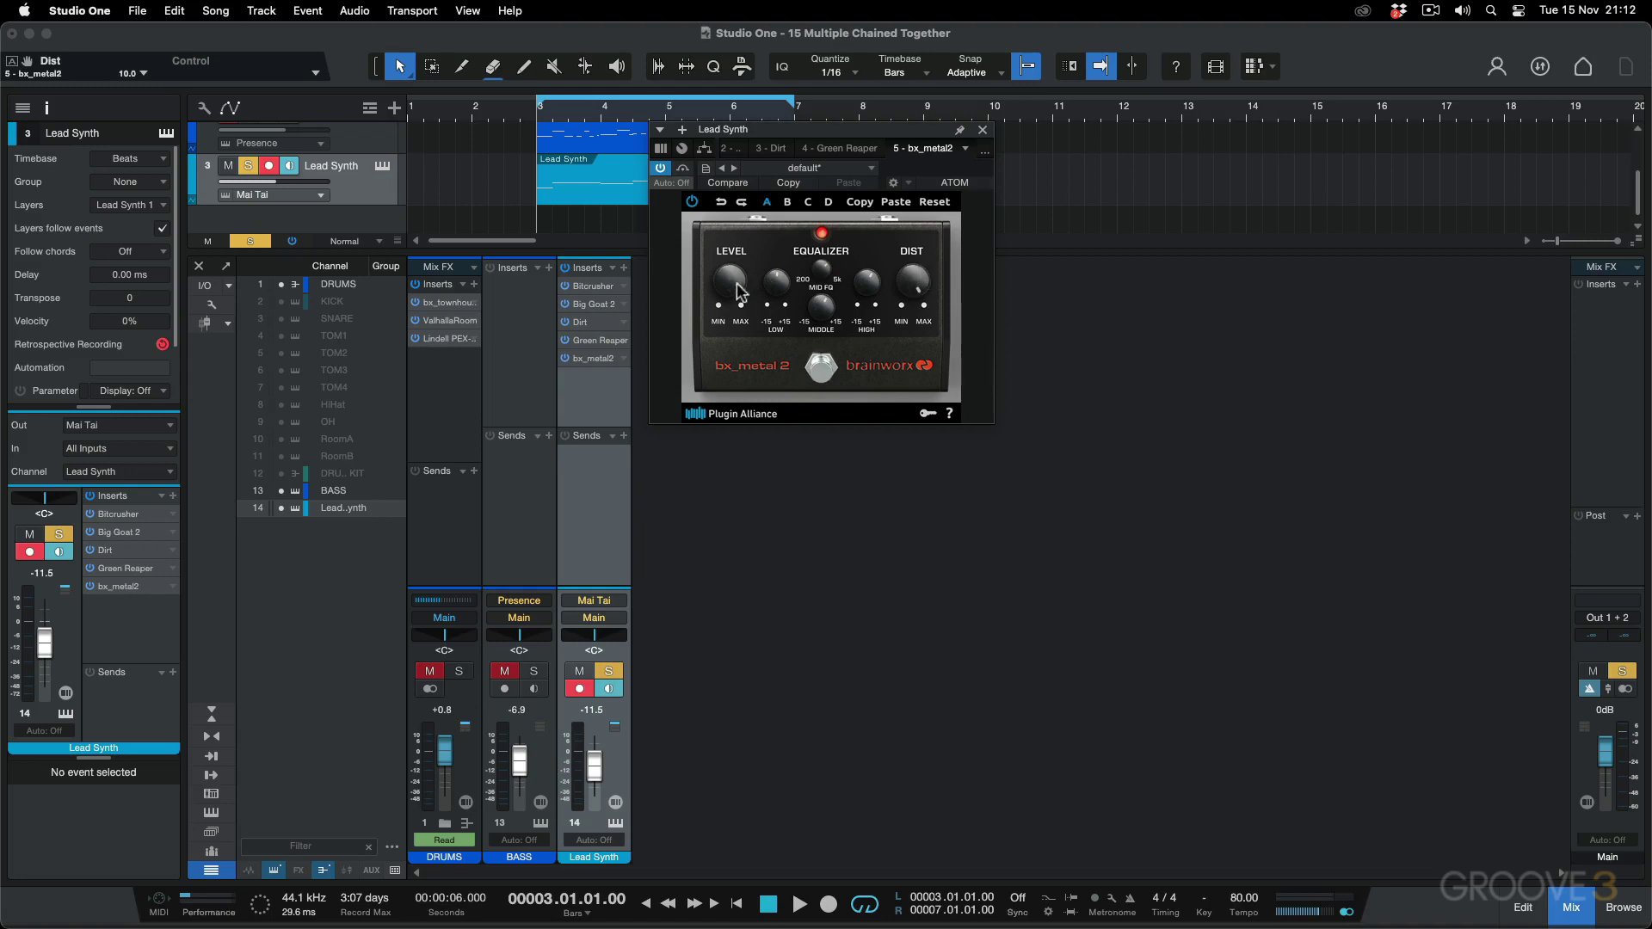
left_click(983, 130)
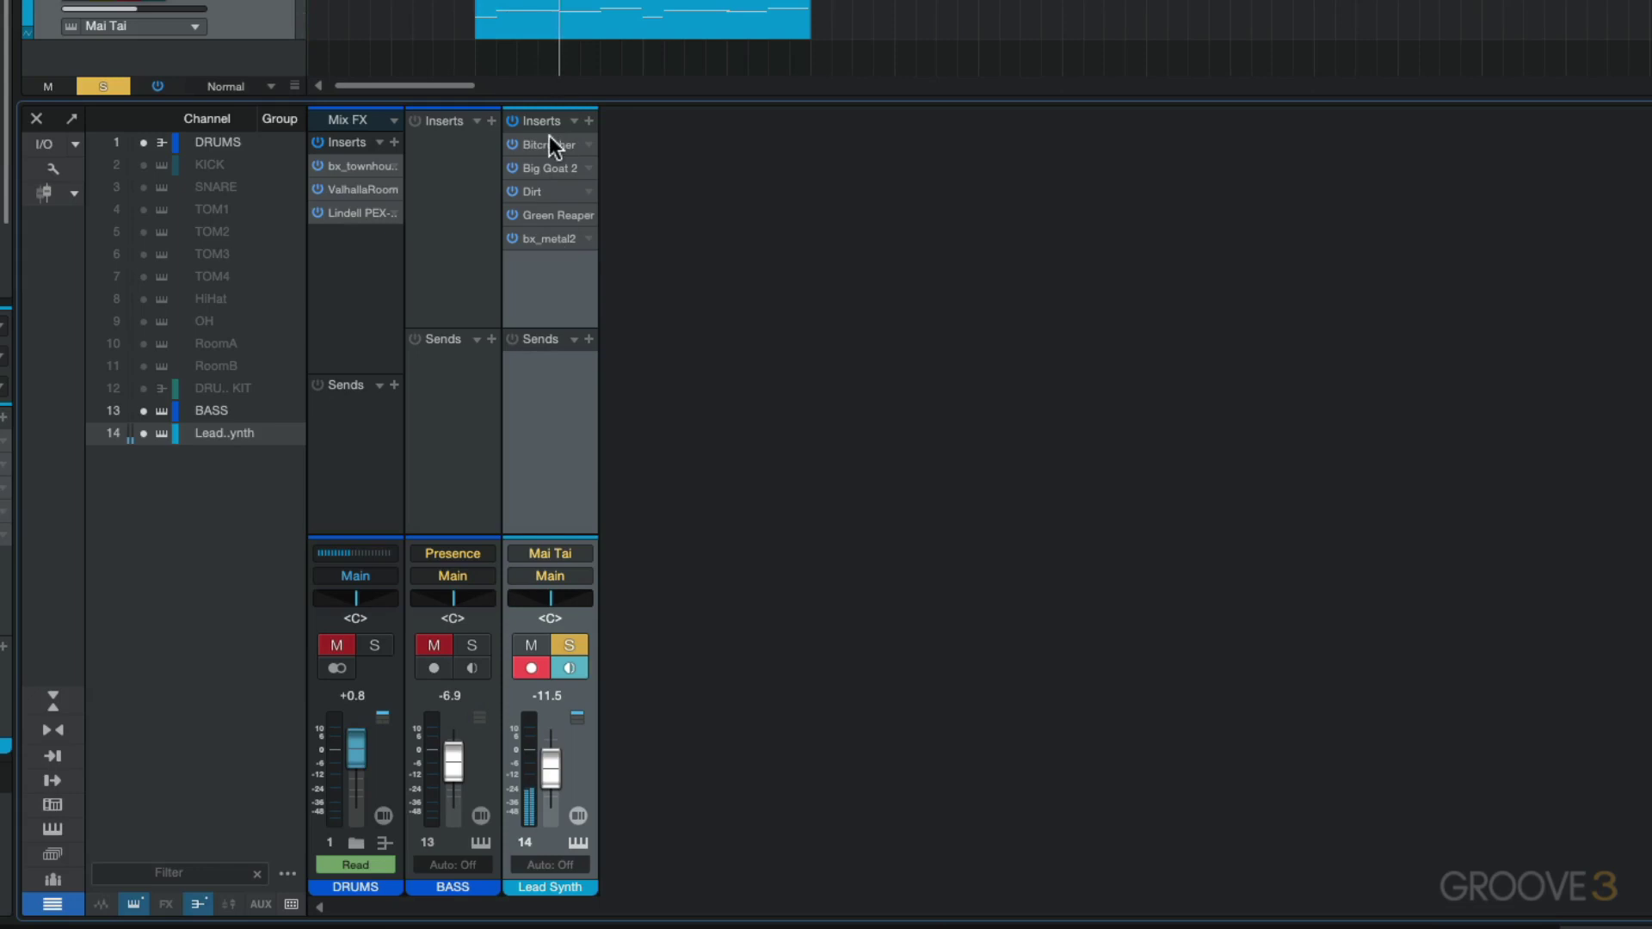
Drag Bitcrusher below Green Reaper and Big Goat 2 to the last insert slot
left_click_drag(549, 141, 550, 220)
left_click_drag(549, 144, 551, 243)
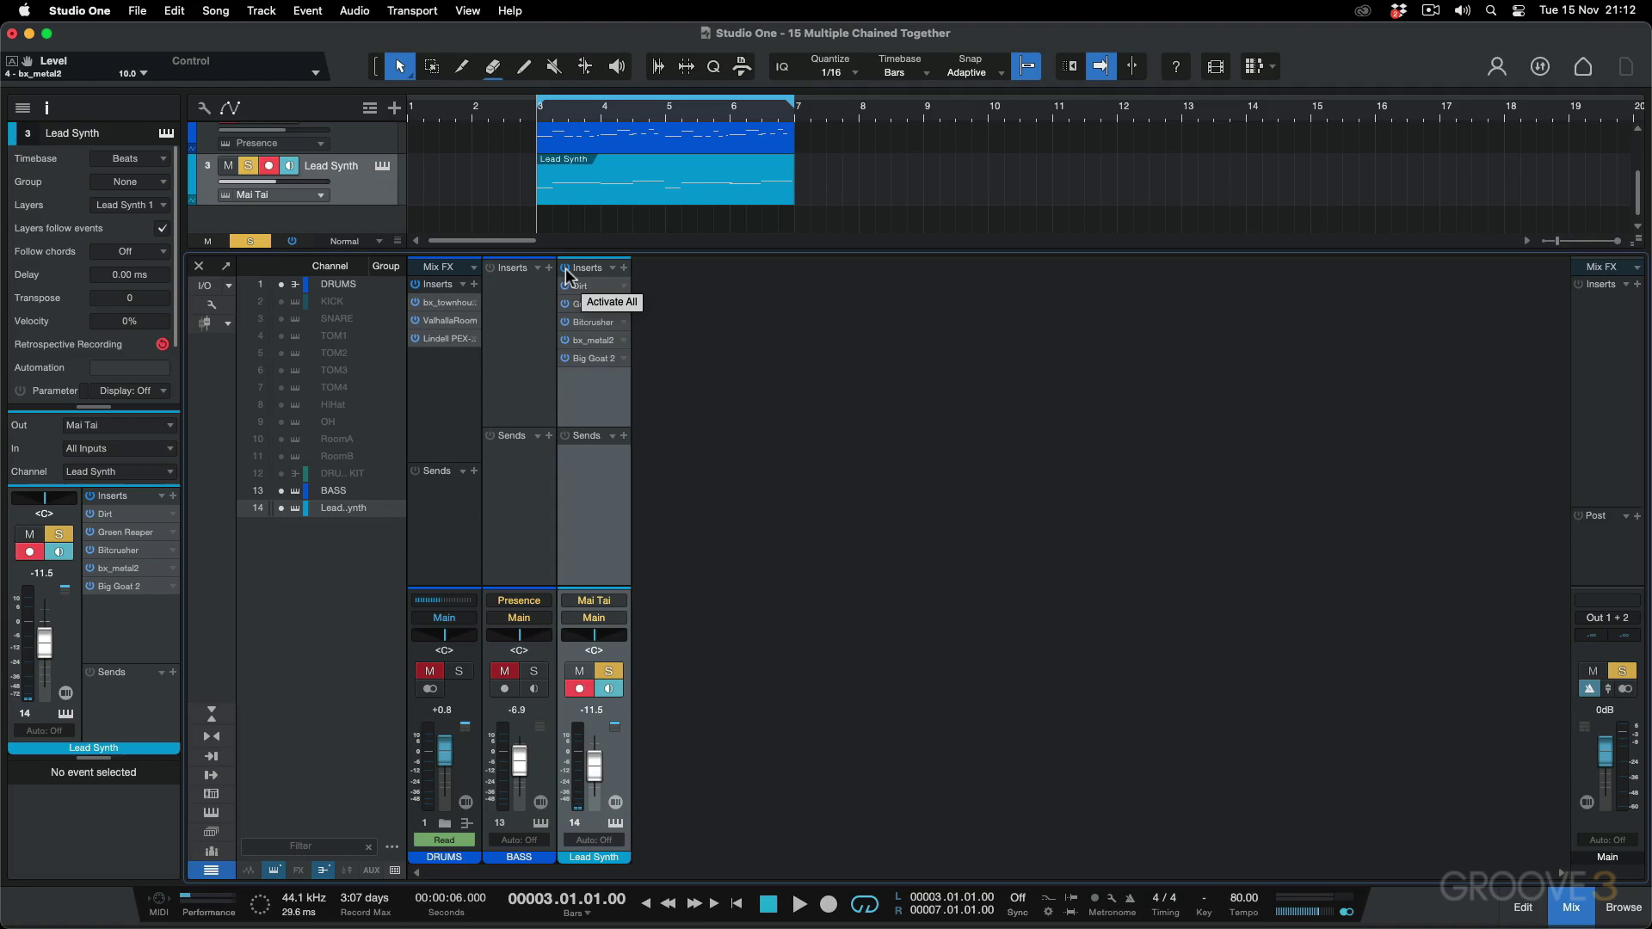
Turn the Dirt's Drive B almost fully down
left_click(596, 285)
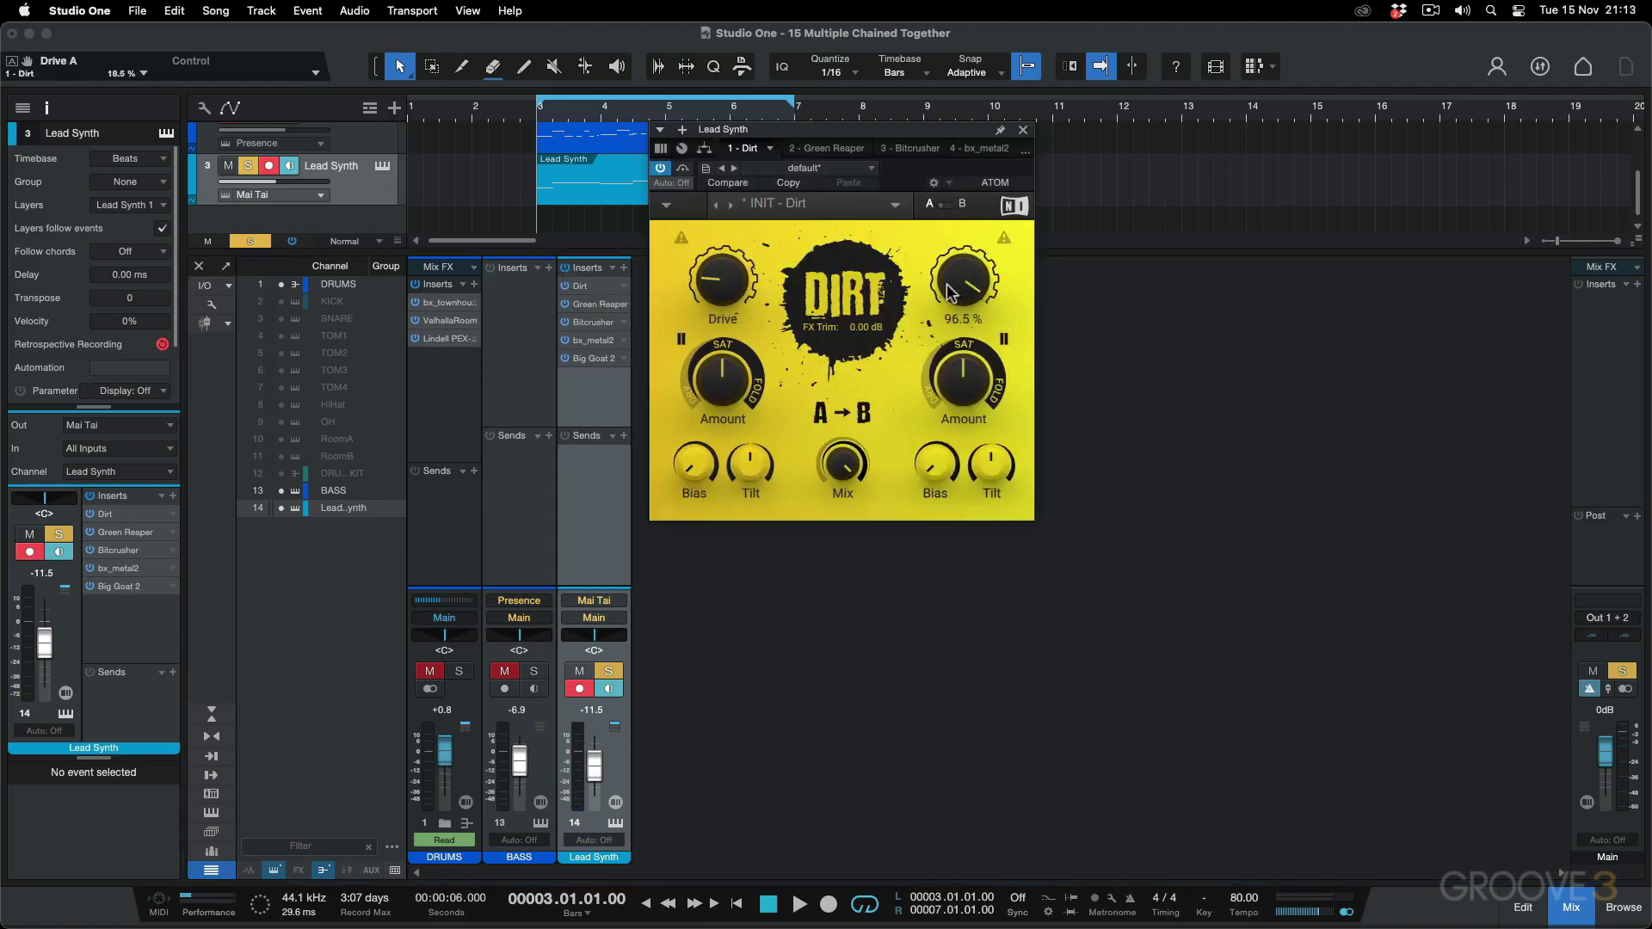
mouse_move(968, 283)
left_mouse_down()
mouse_move(974, 306)
mouse_move(977, 288)
left_mouse_up()
left_click(1023, 129)
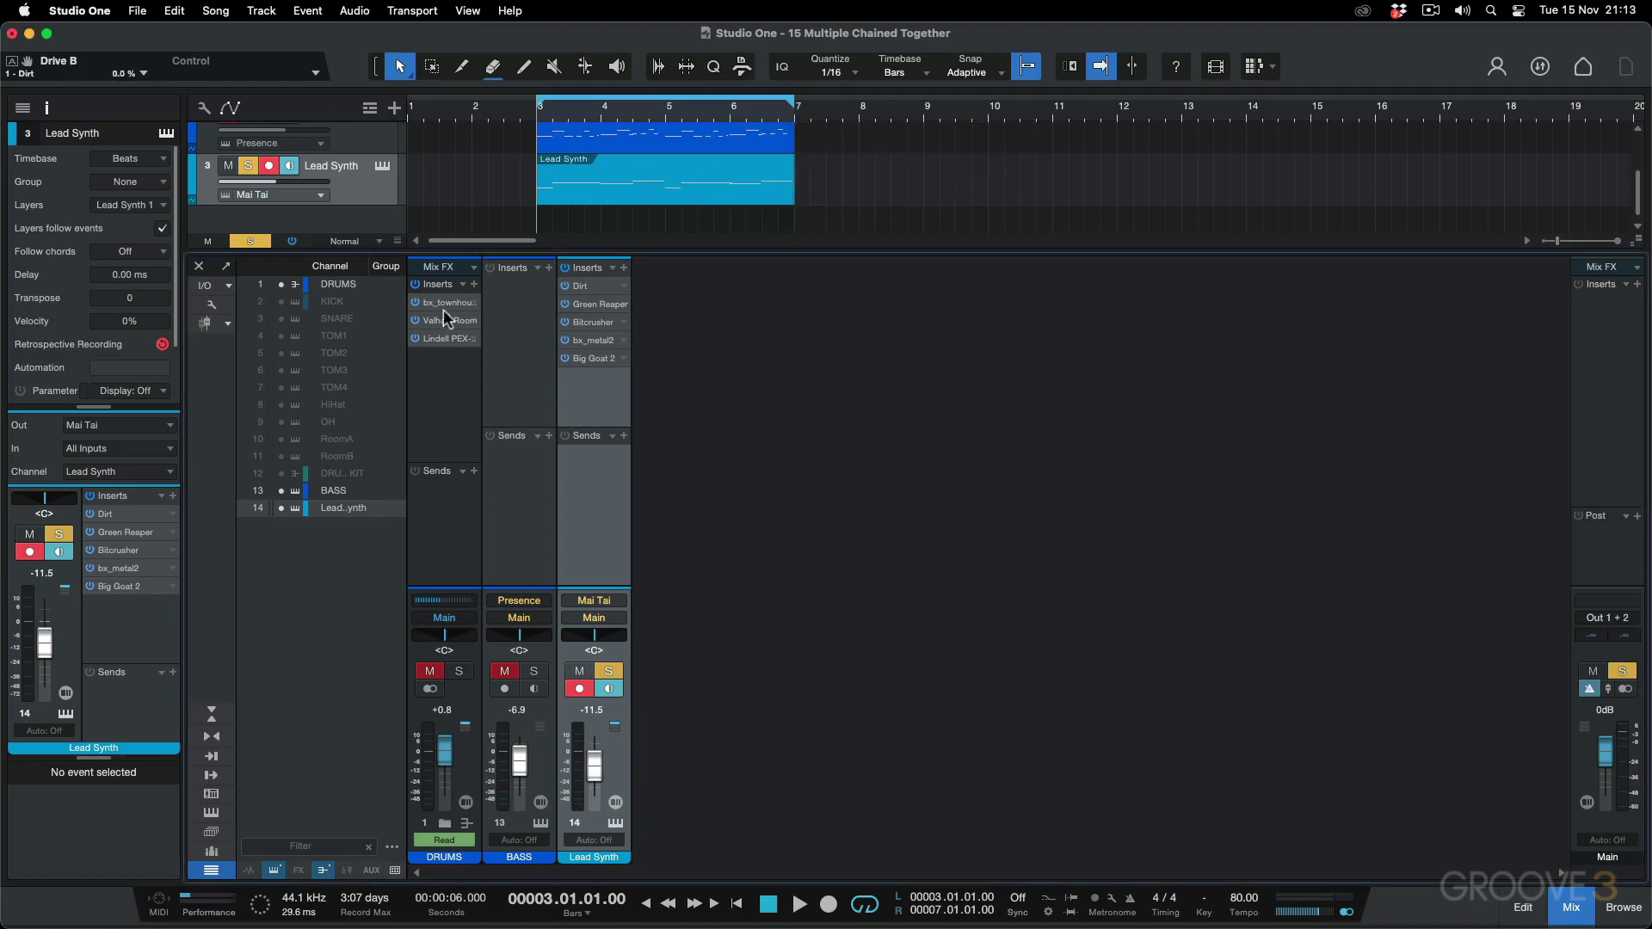
Check Green Reaper, then lower the Bitcrusher's Downsample from 5 to 3
left_click(612, 306)
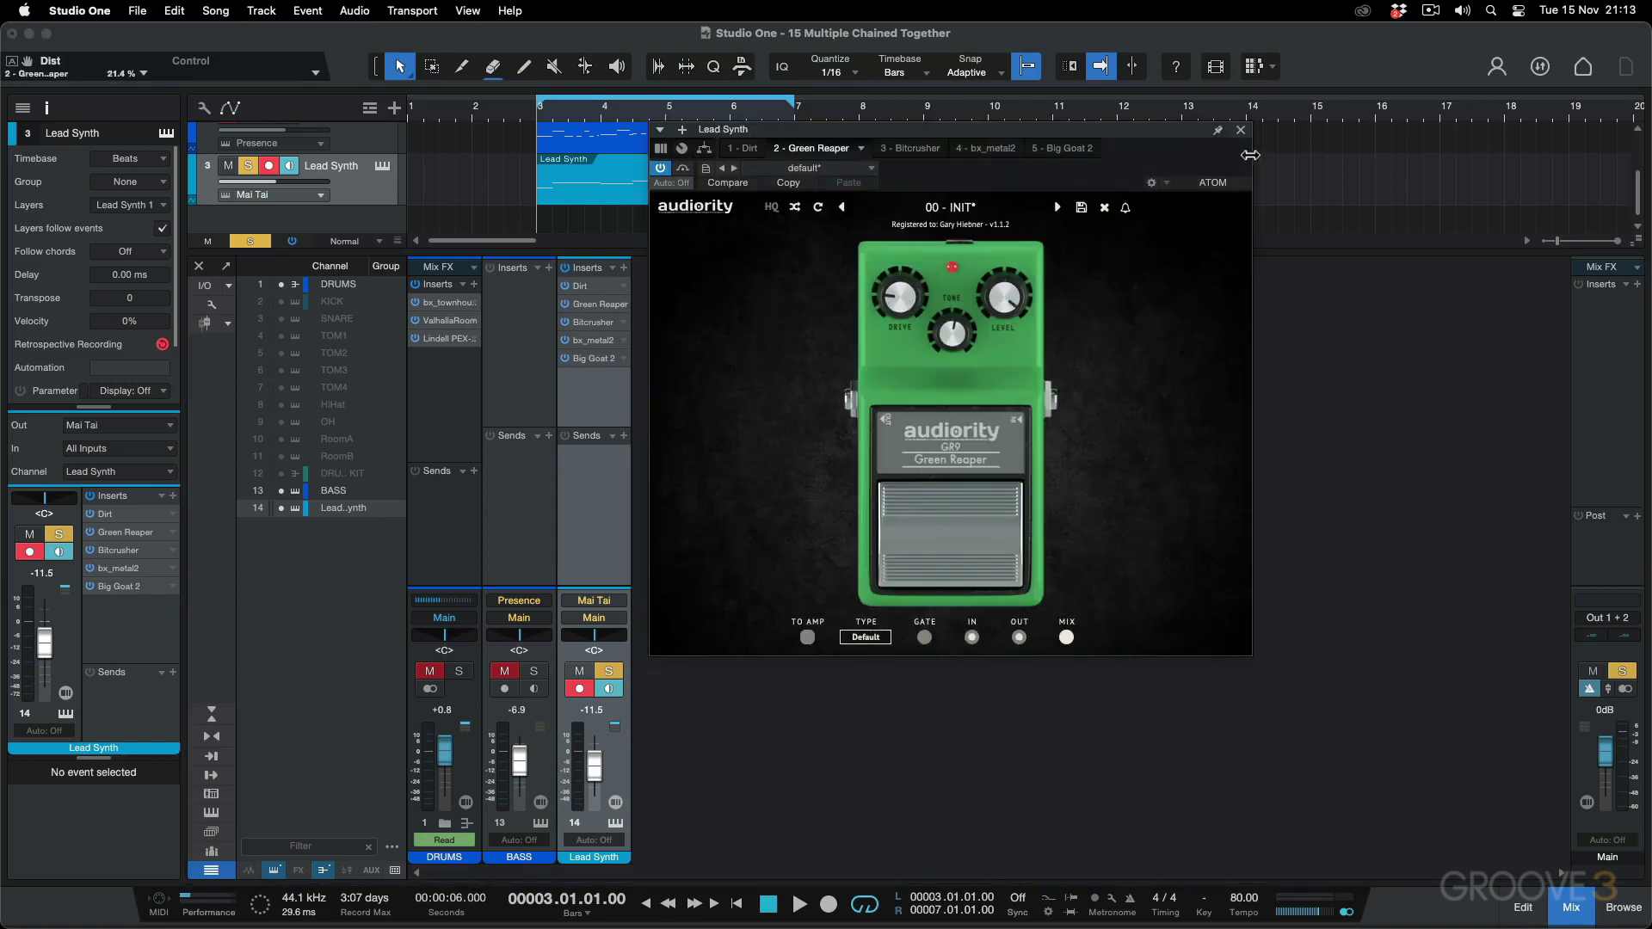
left_click(1240, 131)
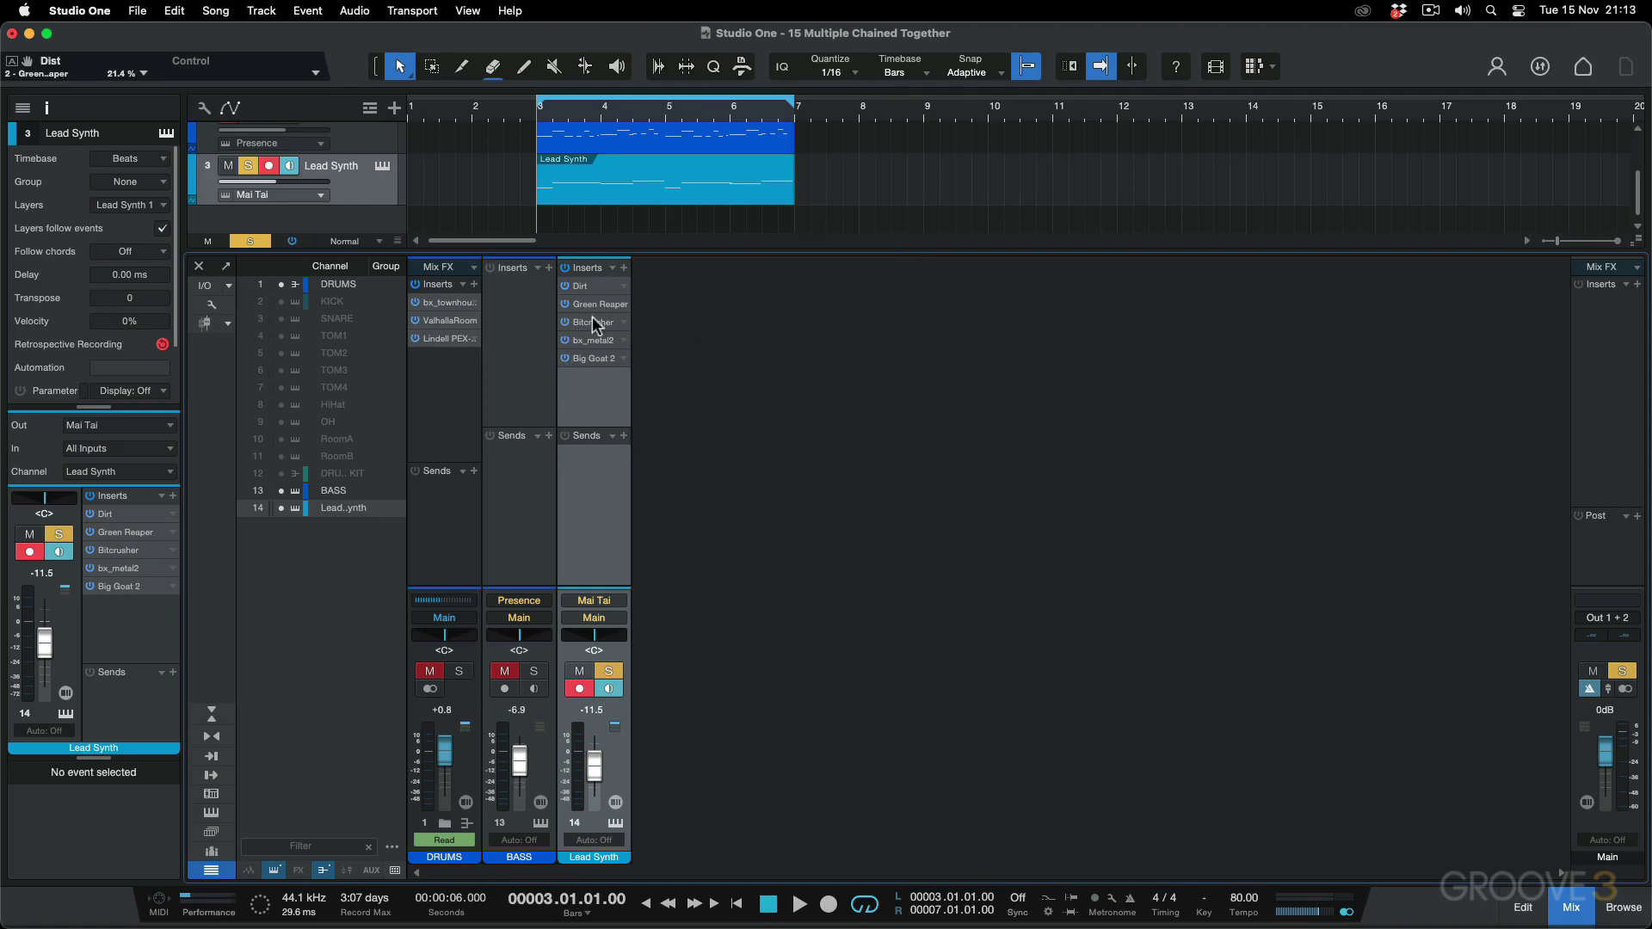
left_click(594, 323)
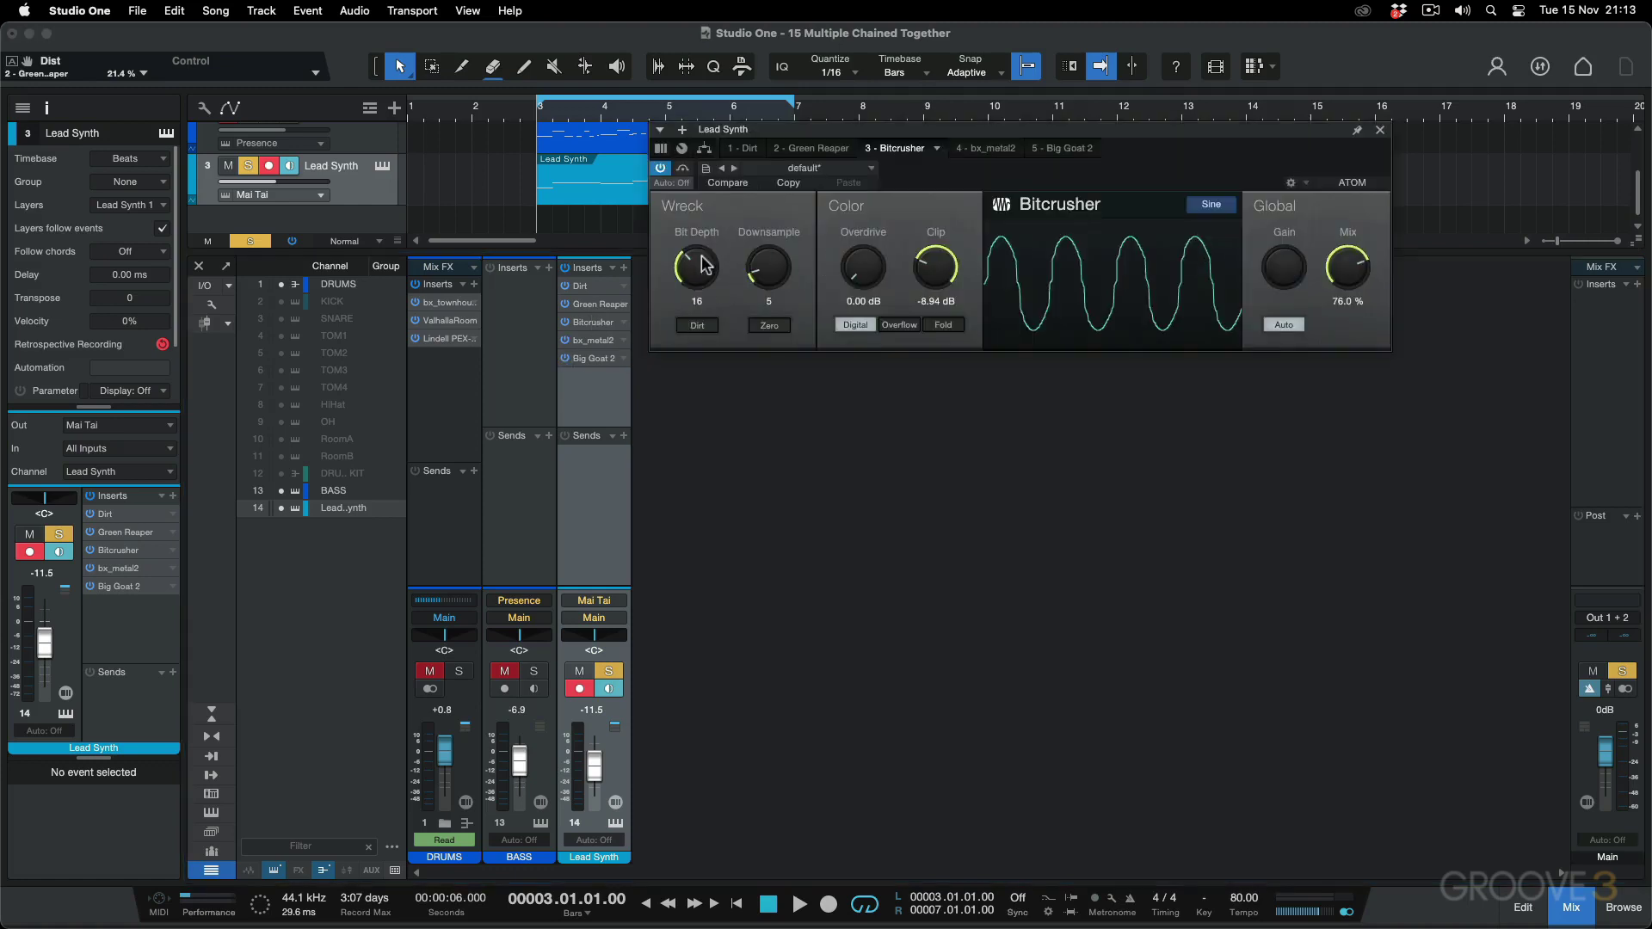
left_click_drag(768, 267, 769, 280)
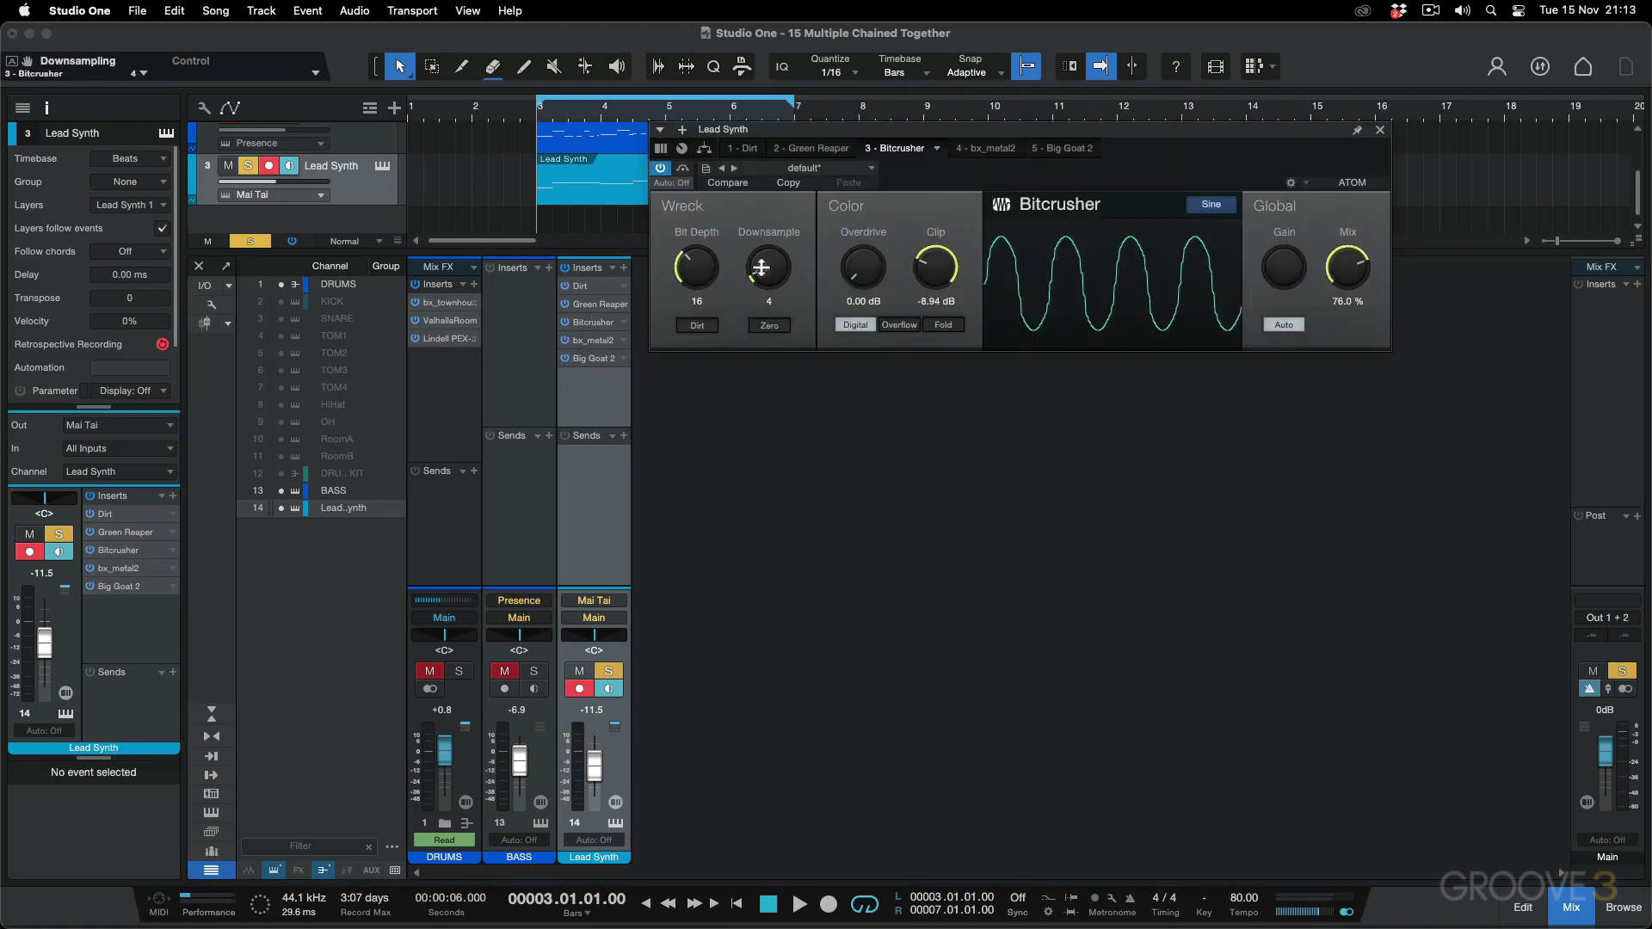
left_click(1380, 133)
Look over the bx_metal2 and Big Goat 2 editors and close them
left_click(602, 343)
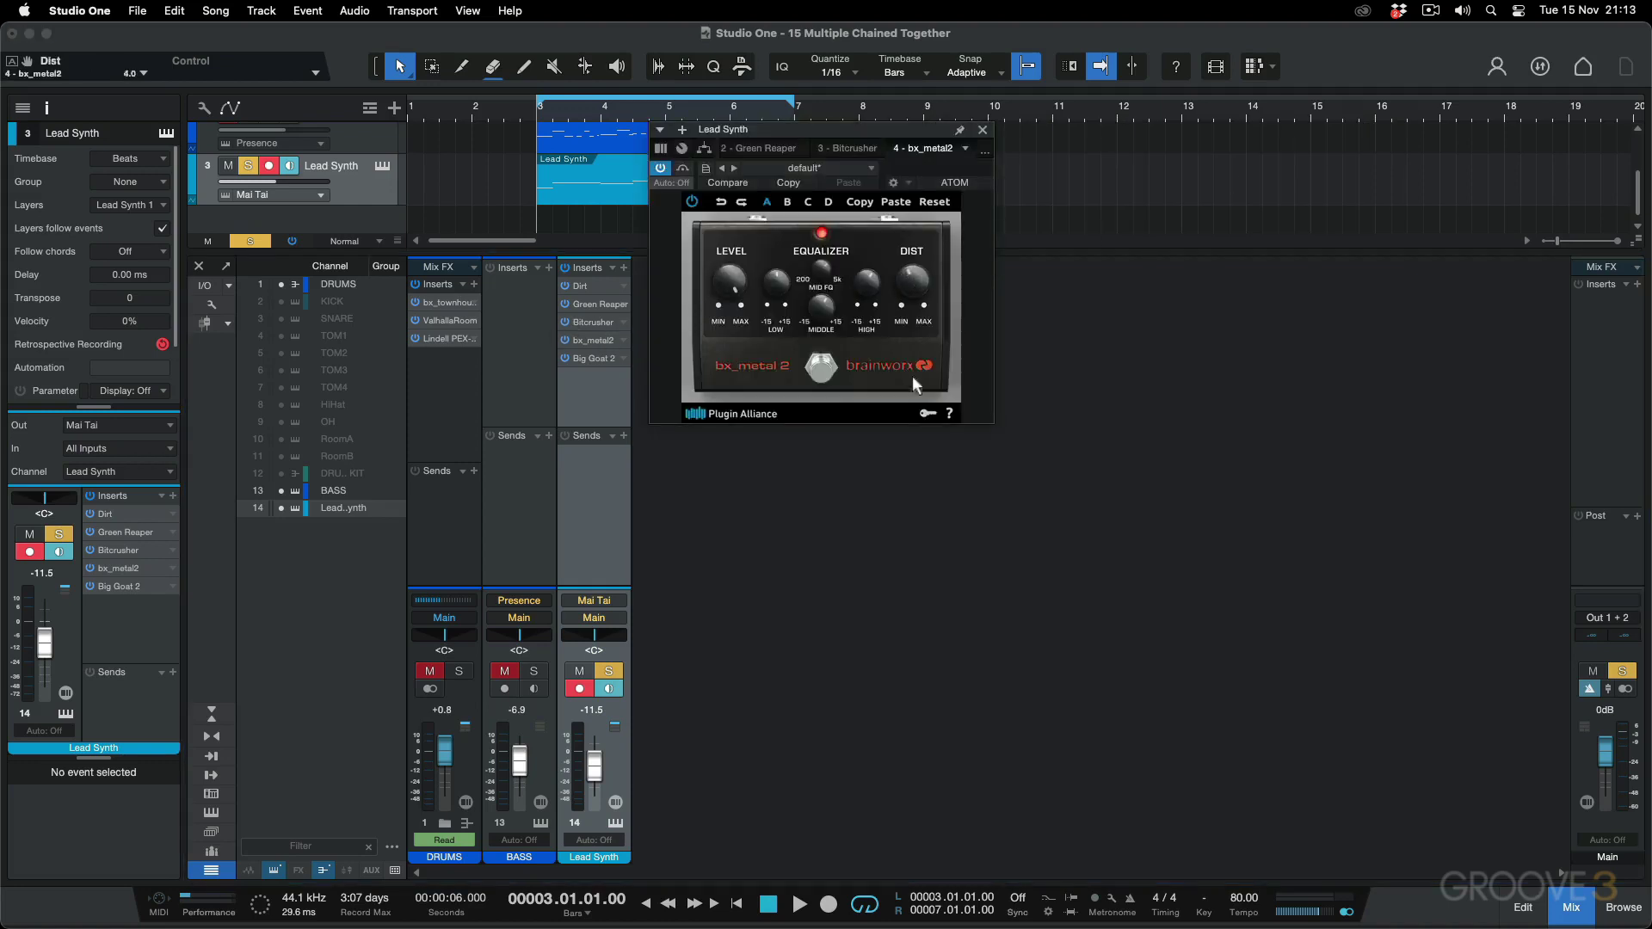
left_click(982, 130)
left_click(595, 357)
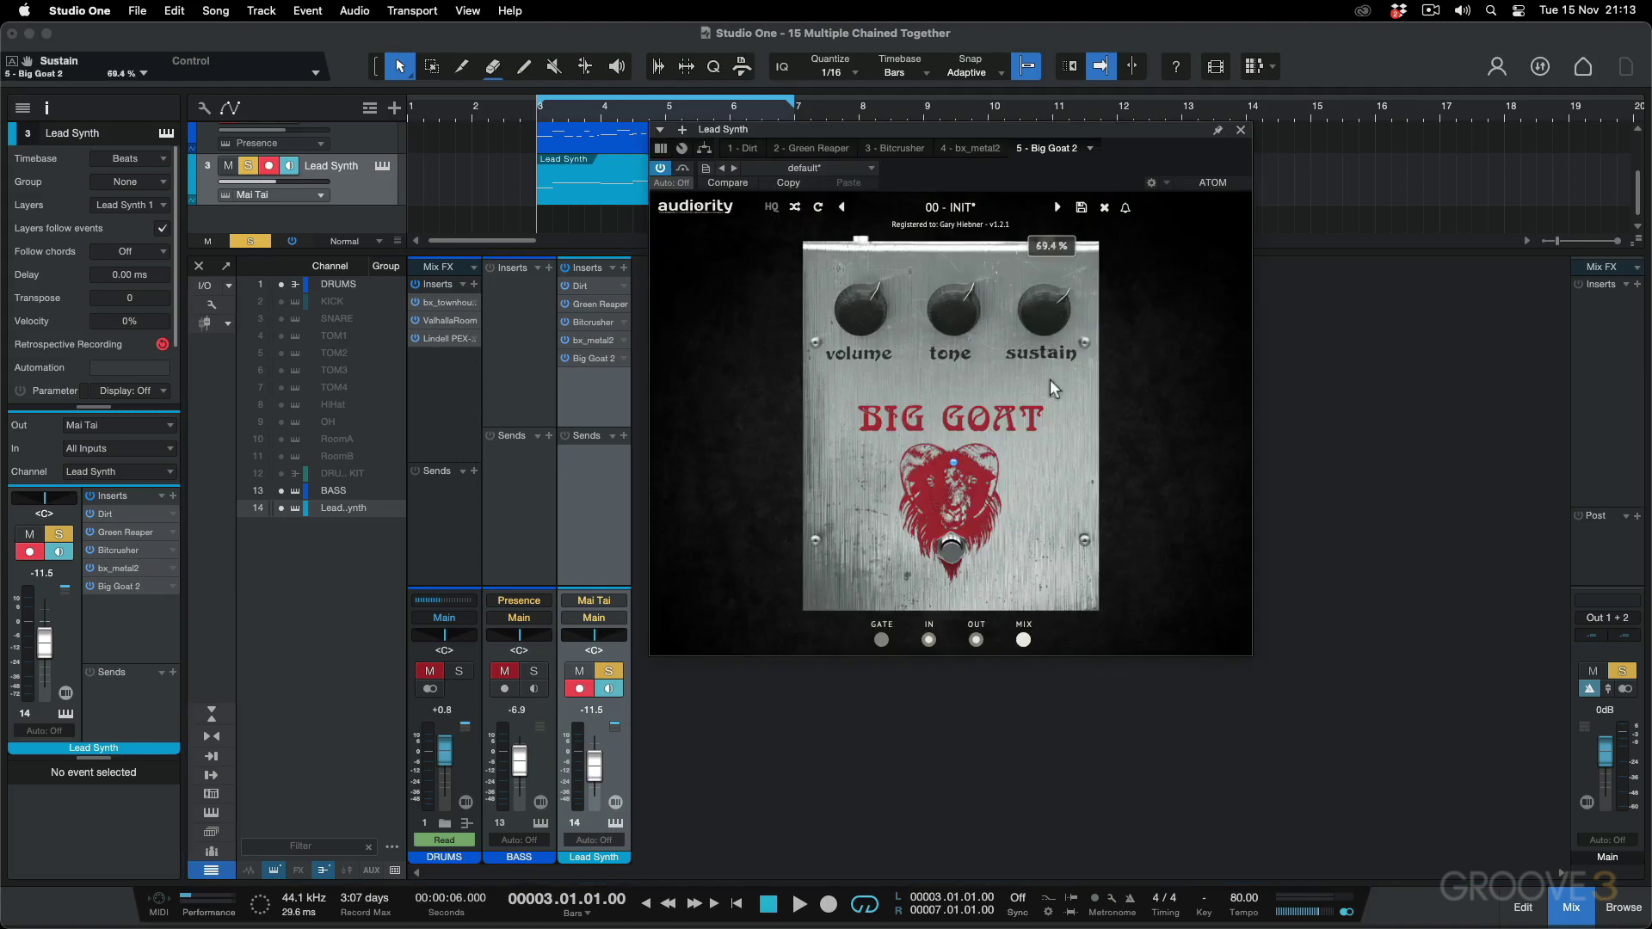
left_click(1242, 131)
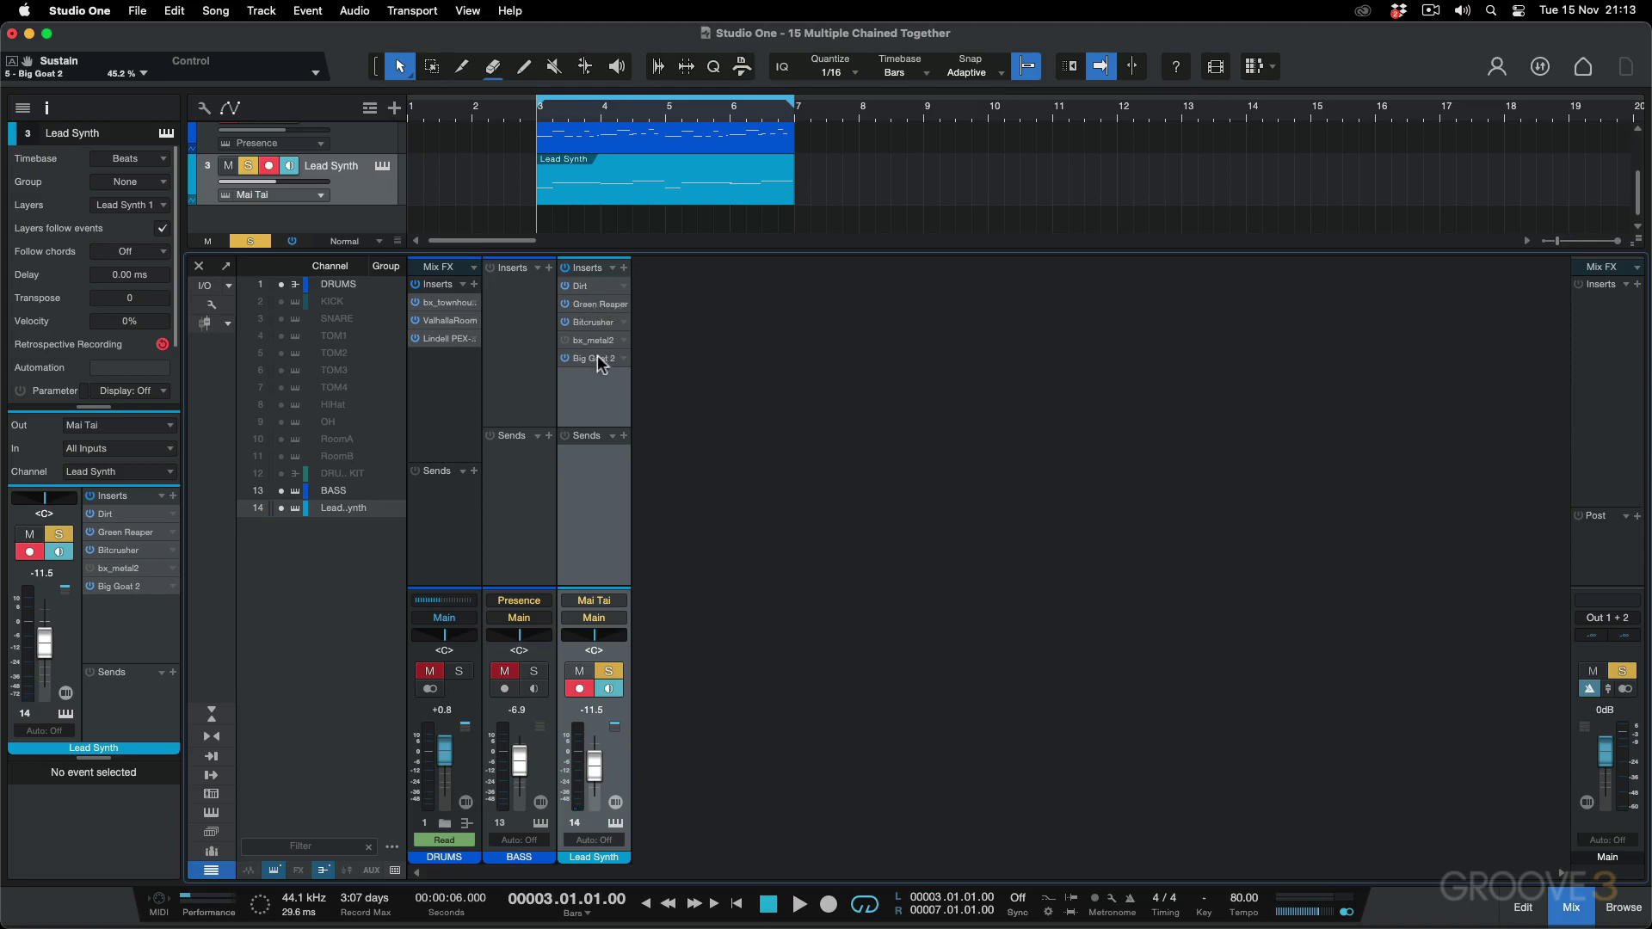
Move Big Goat 2 to third in the chain and cut Bitcrusher's mix to 57% during playback
left_click_drag(597, 355, 607, 323)
key("space")
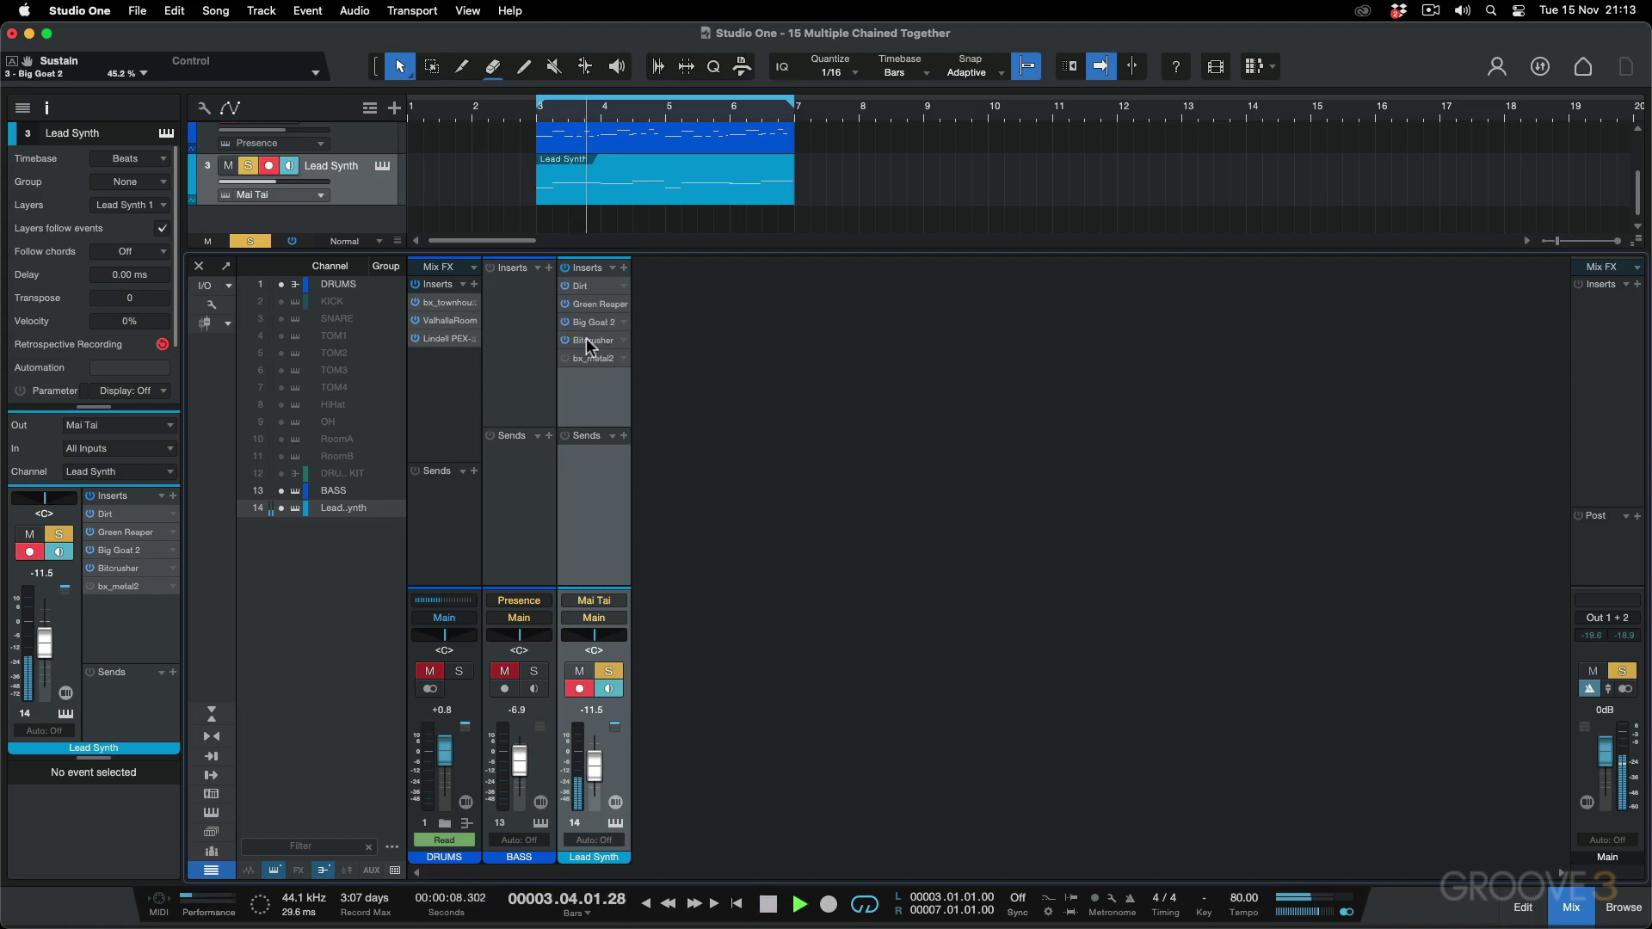
double_click(587, 339)
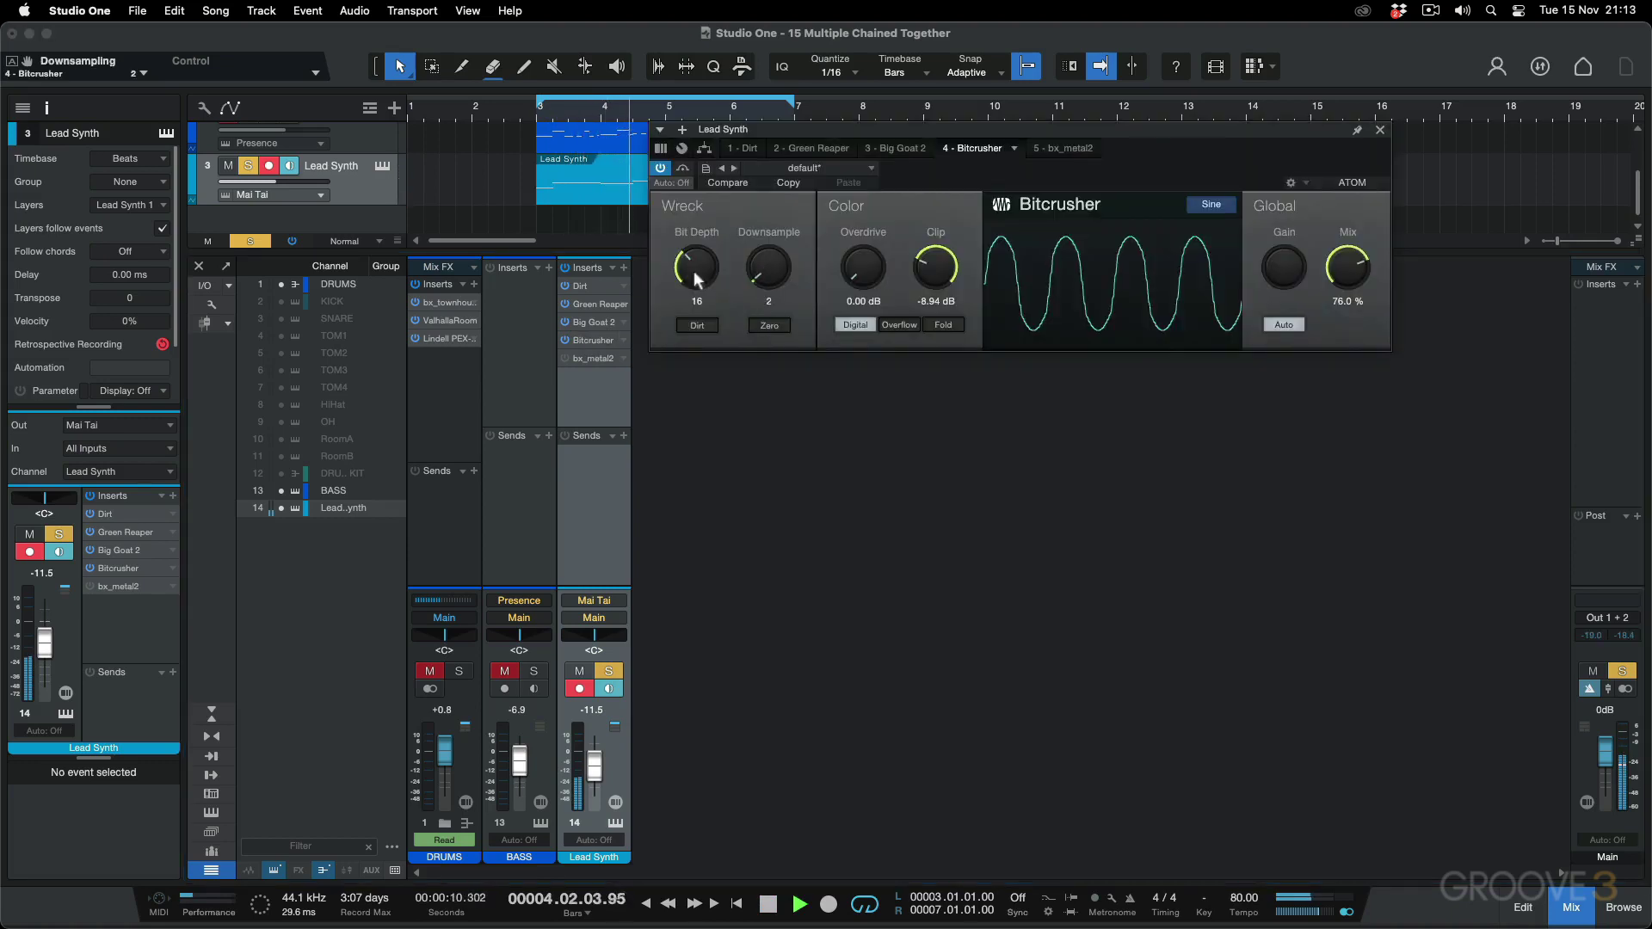
left_click_drag(1347, 268, 1348, 297)
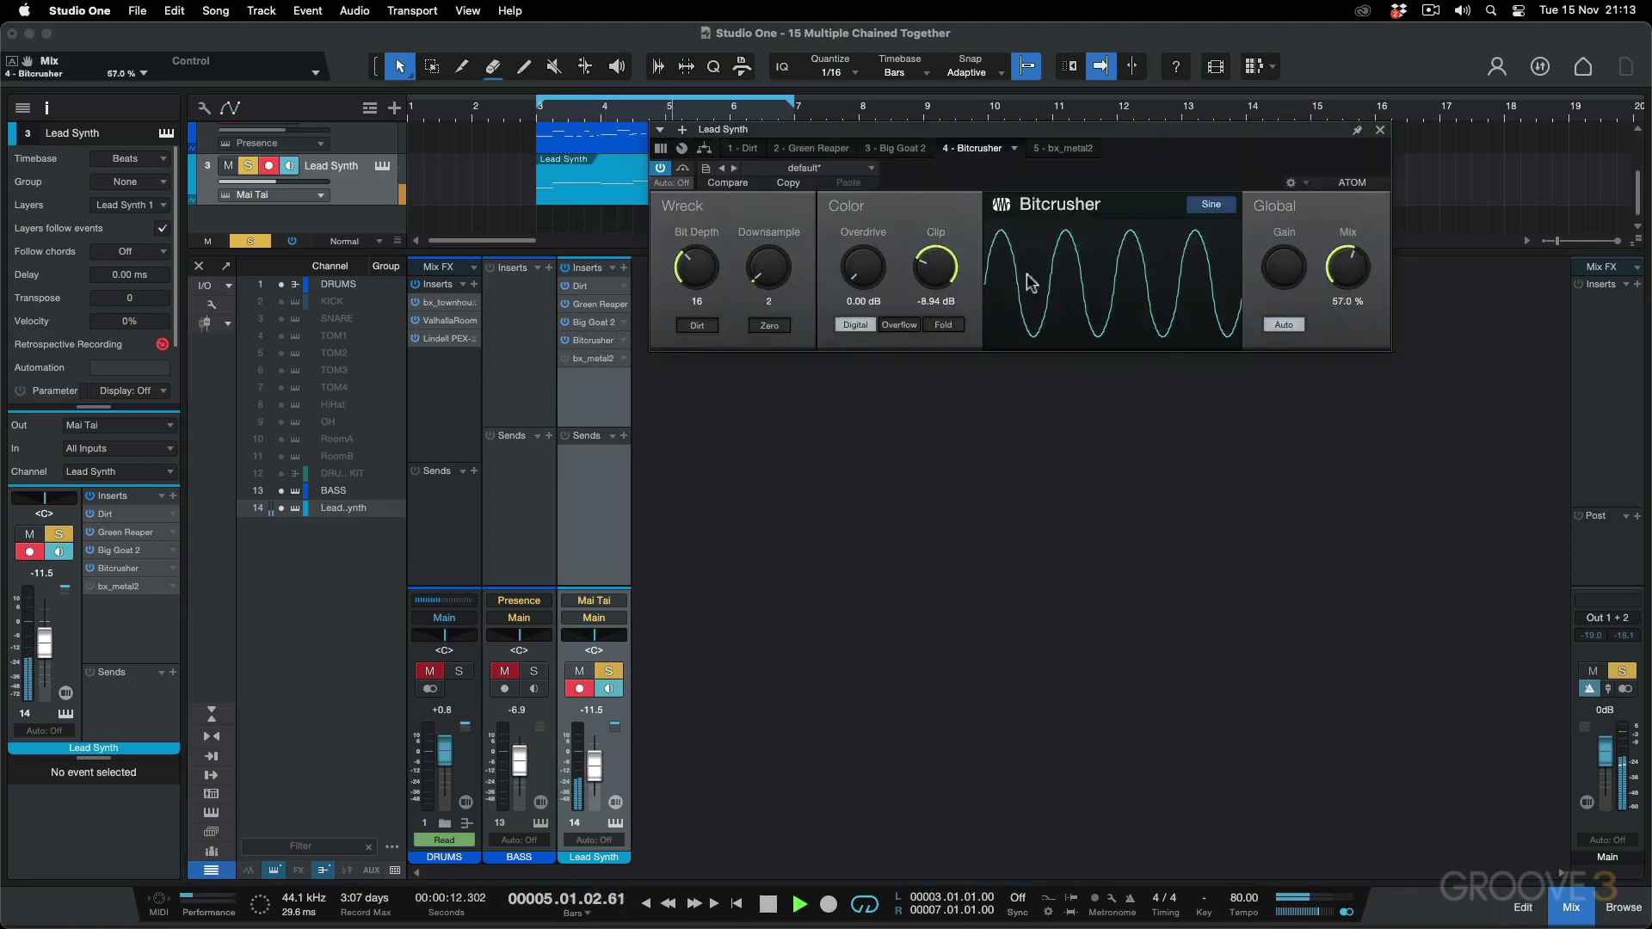
left_click_drag(946, 277, 946, 268)
Pull the Lead Synth fader down to -16.9 dB and stop playback
left_click(1380, 130)
left_click_drag(595, 765, 597, 779)
key("space")
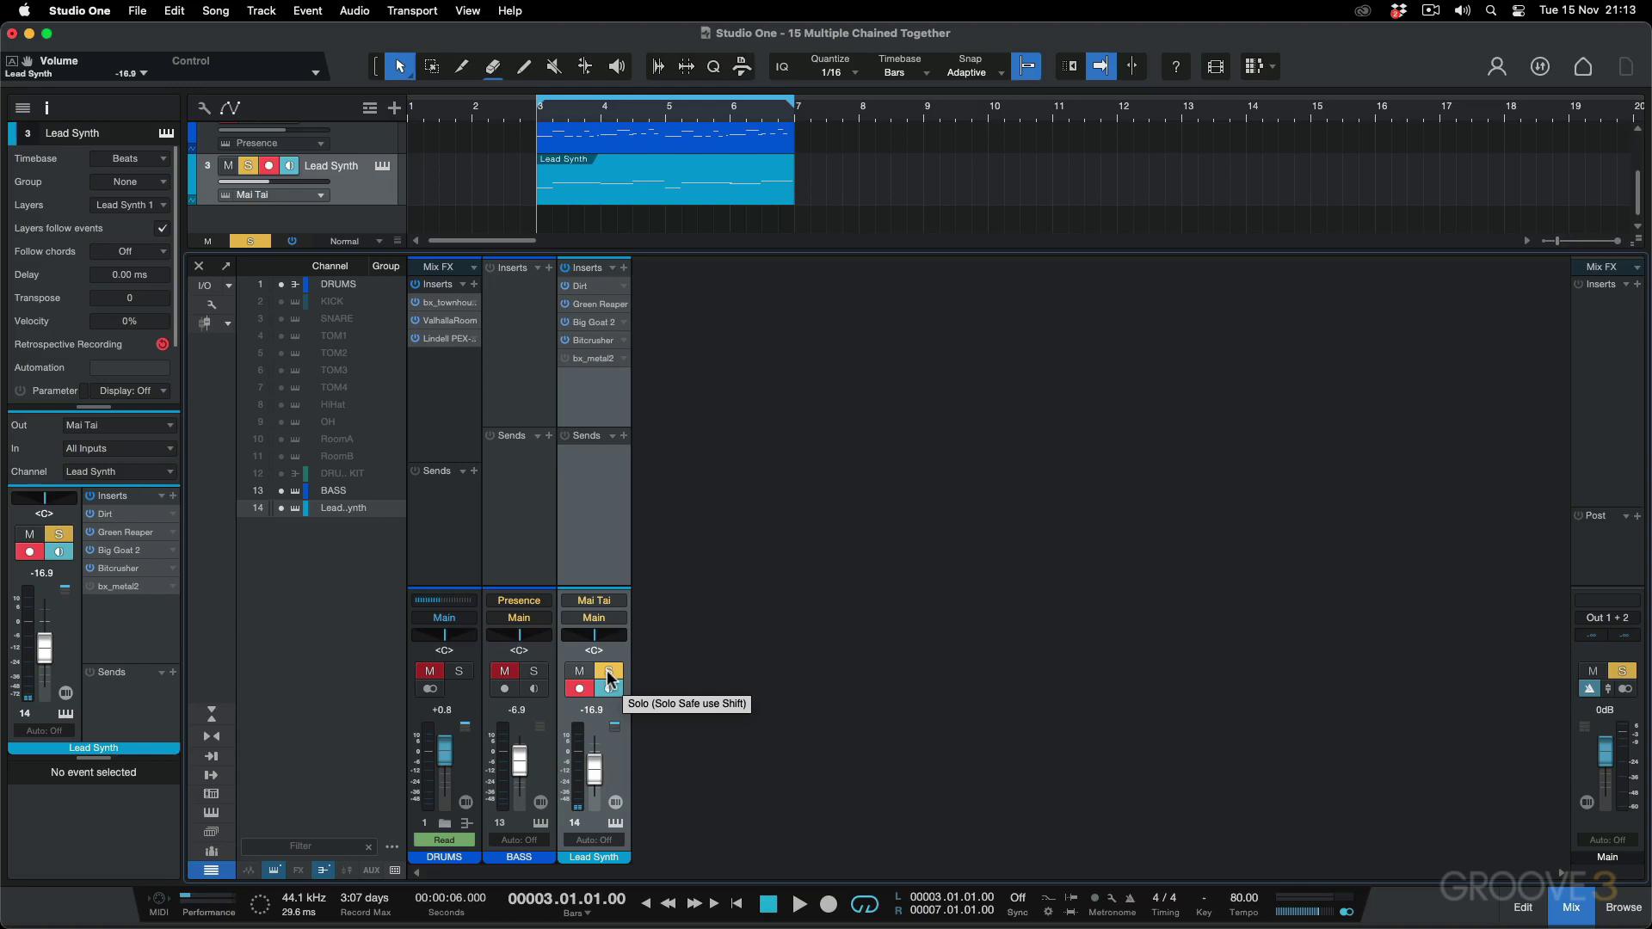
Unsolo Lead Synth and raise its fader from -16.9 to -13.0 dB against the full mix
left_click(608, 672)
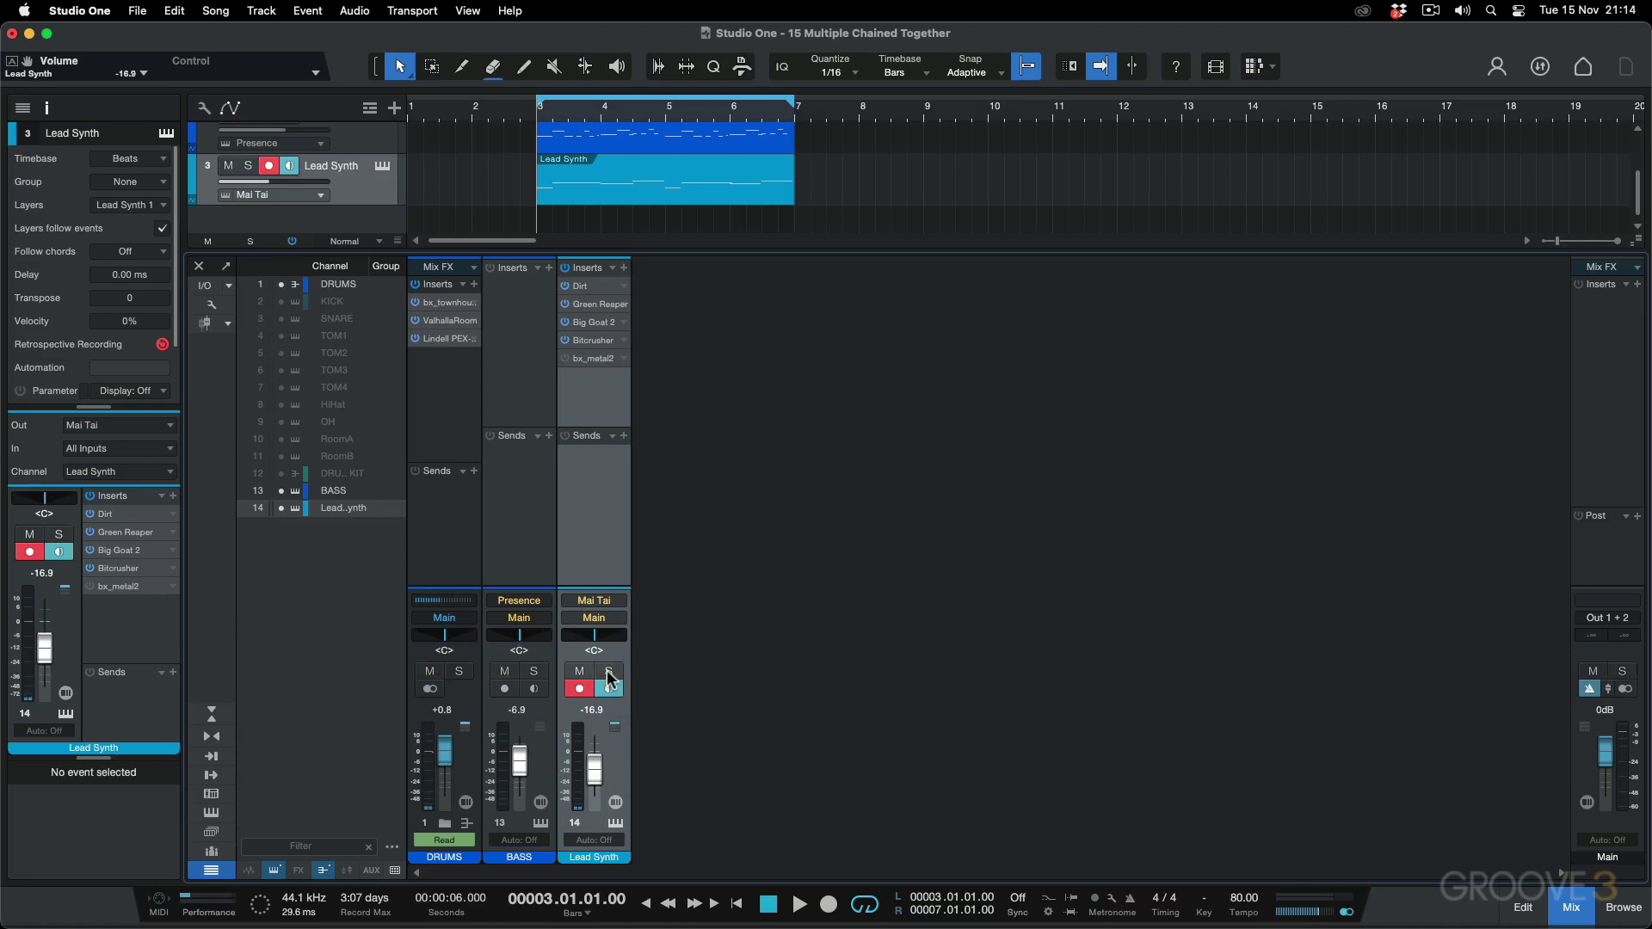
key("space")
left_click_drag(592, 781, 594, 779)
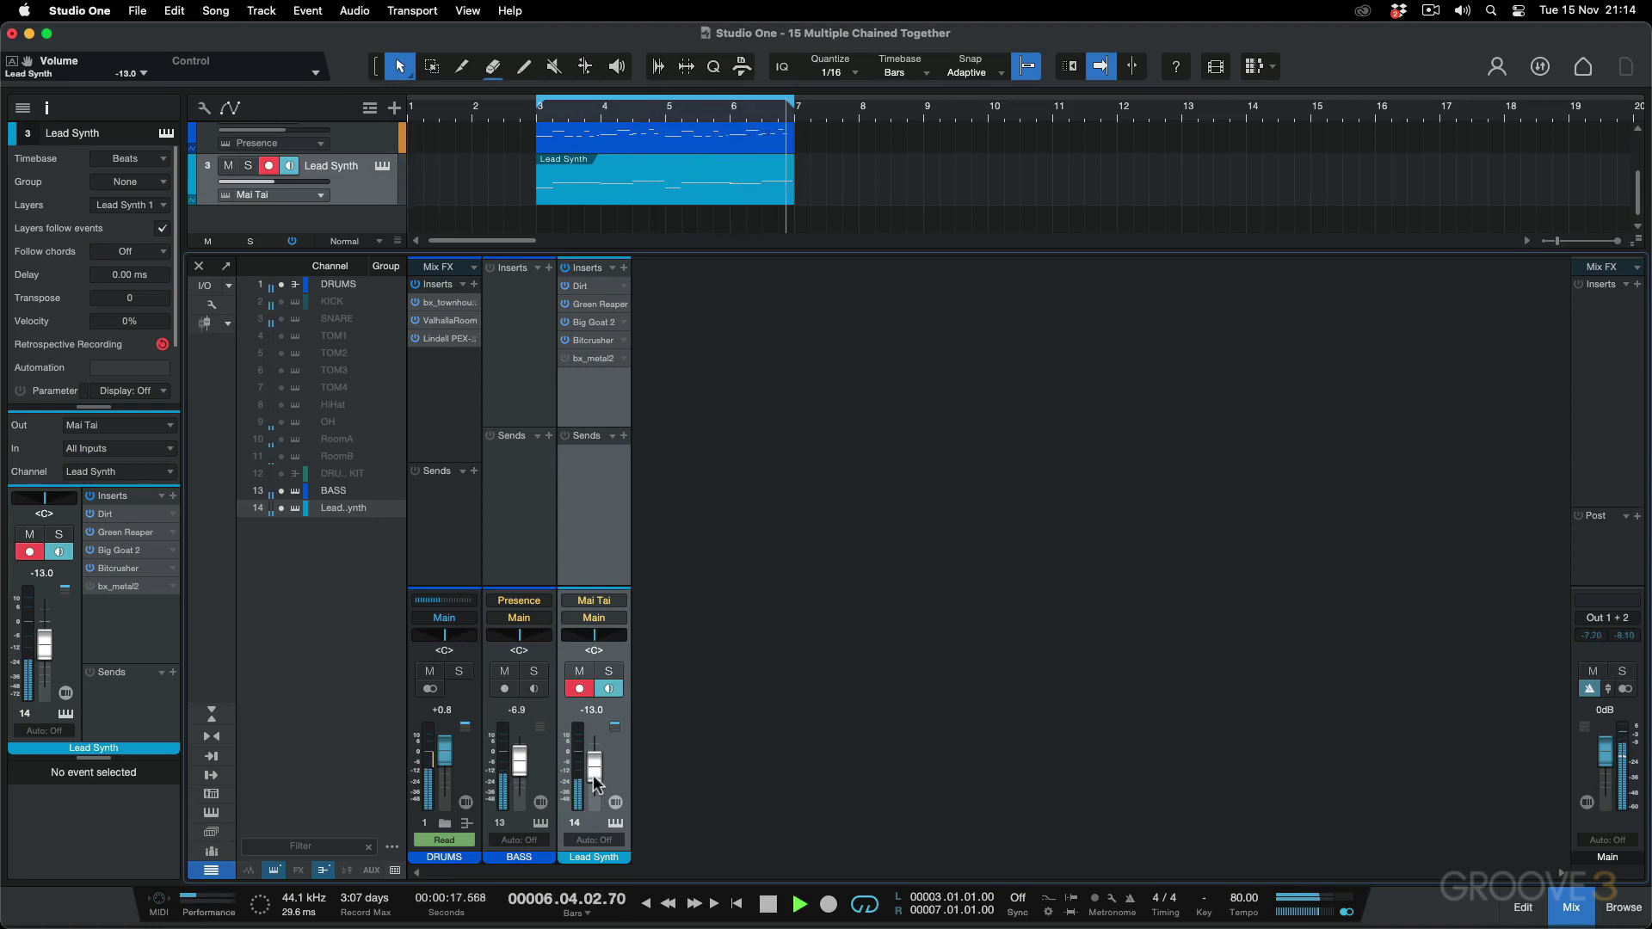
key("space")
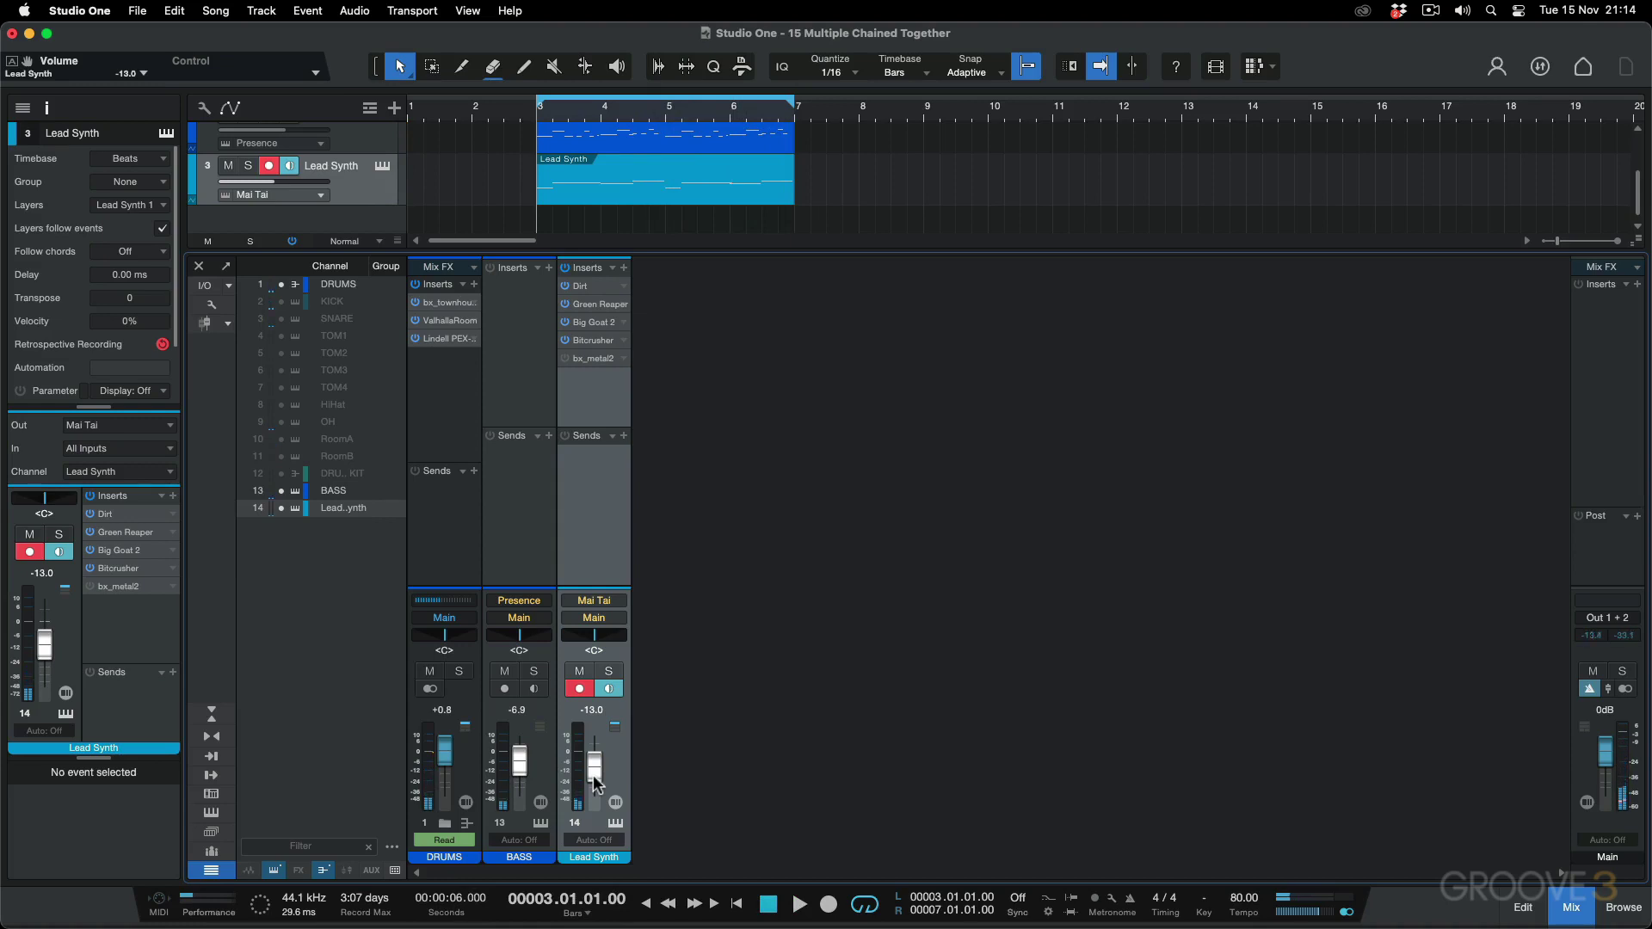